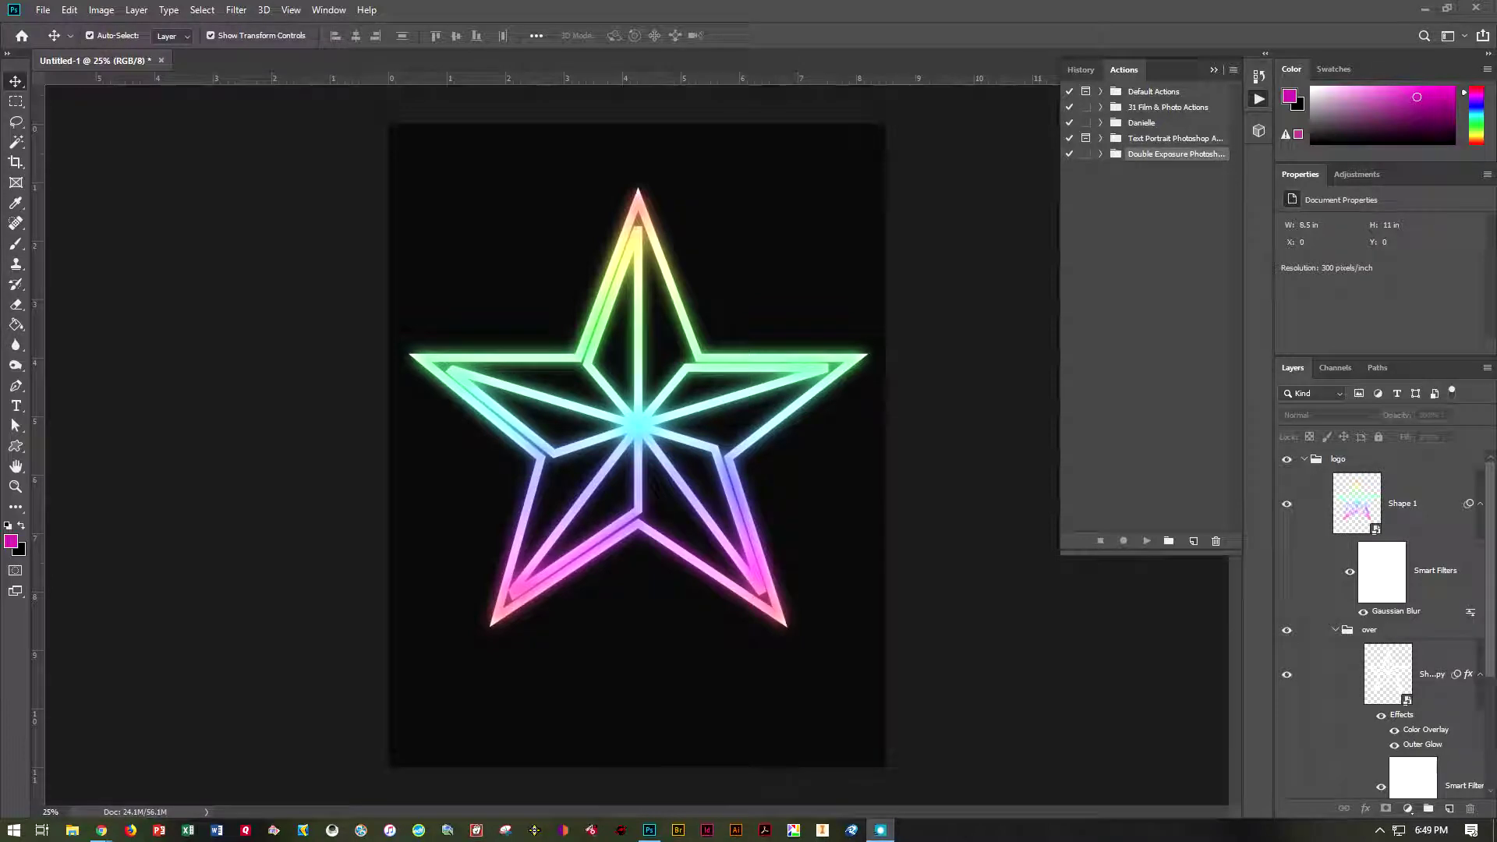
- Create a new document from the Letter print preset, 8.5 x 11 inches at 300 ppi
click(43, 10)
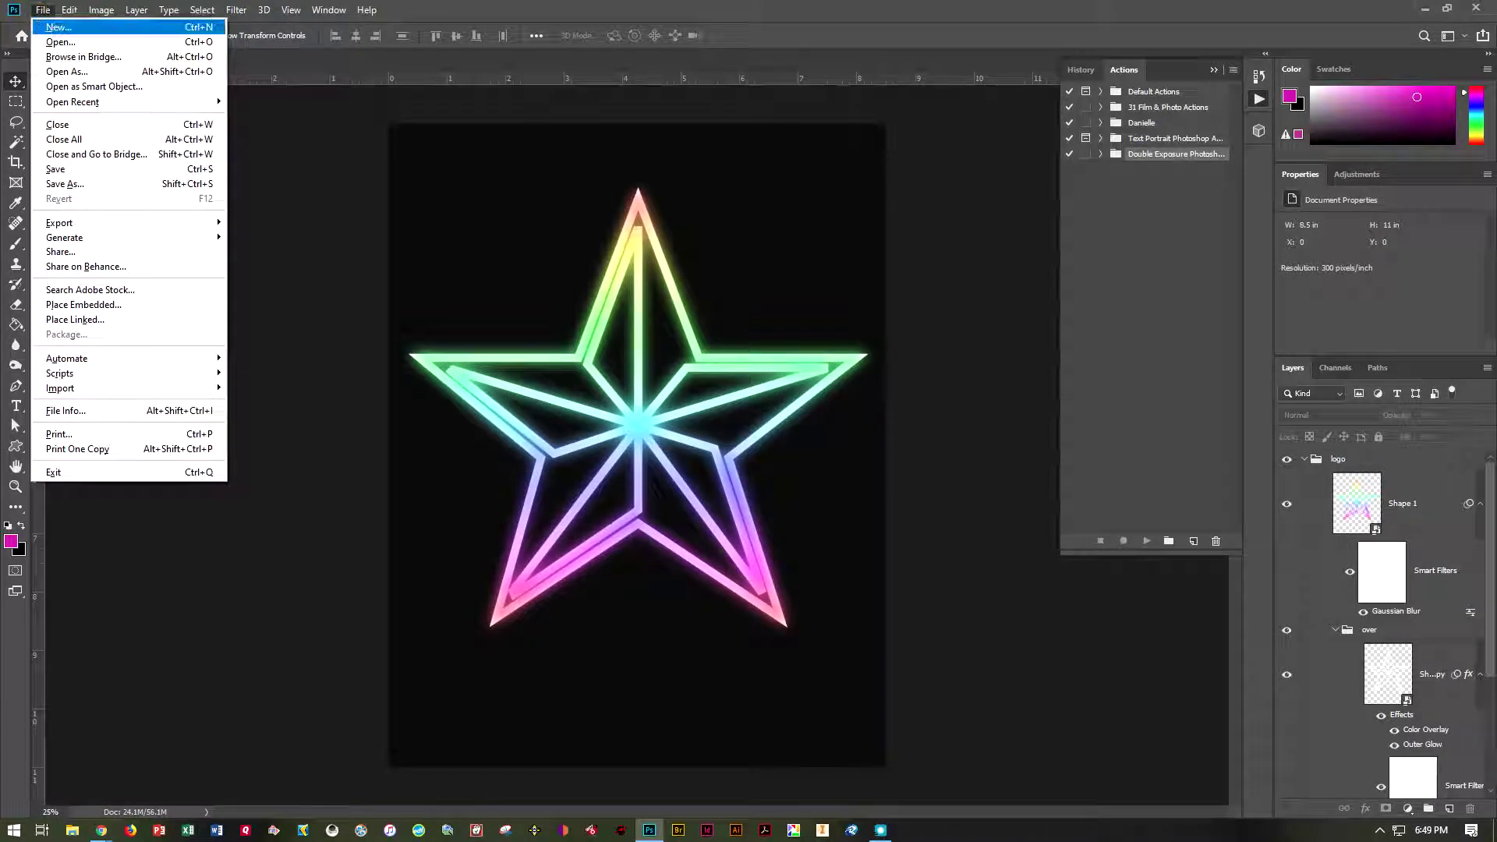
click(58, 27)
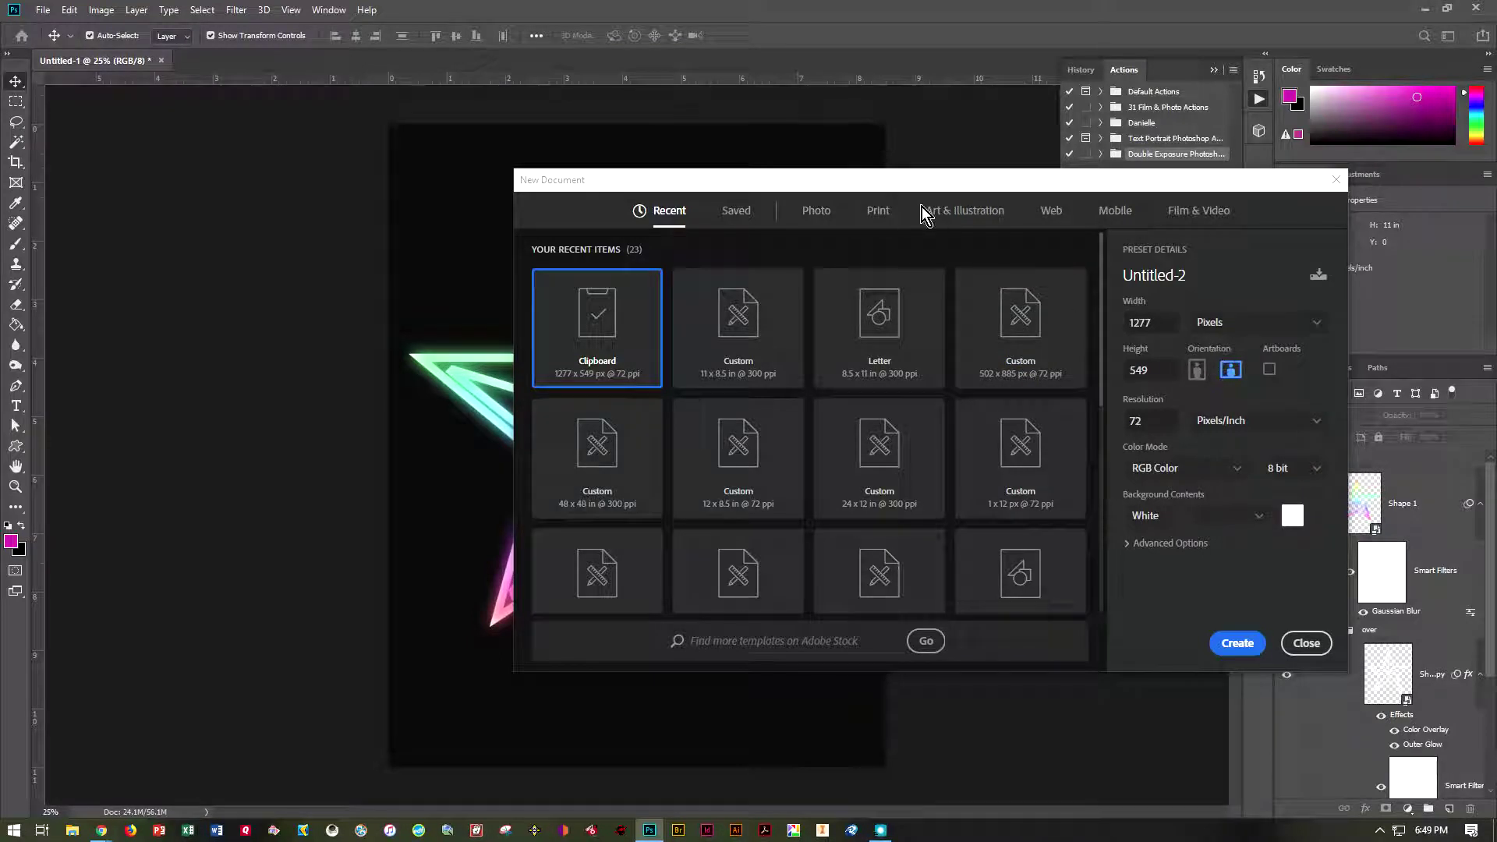
click(878, 209)
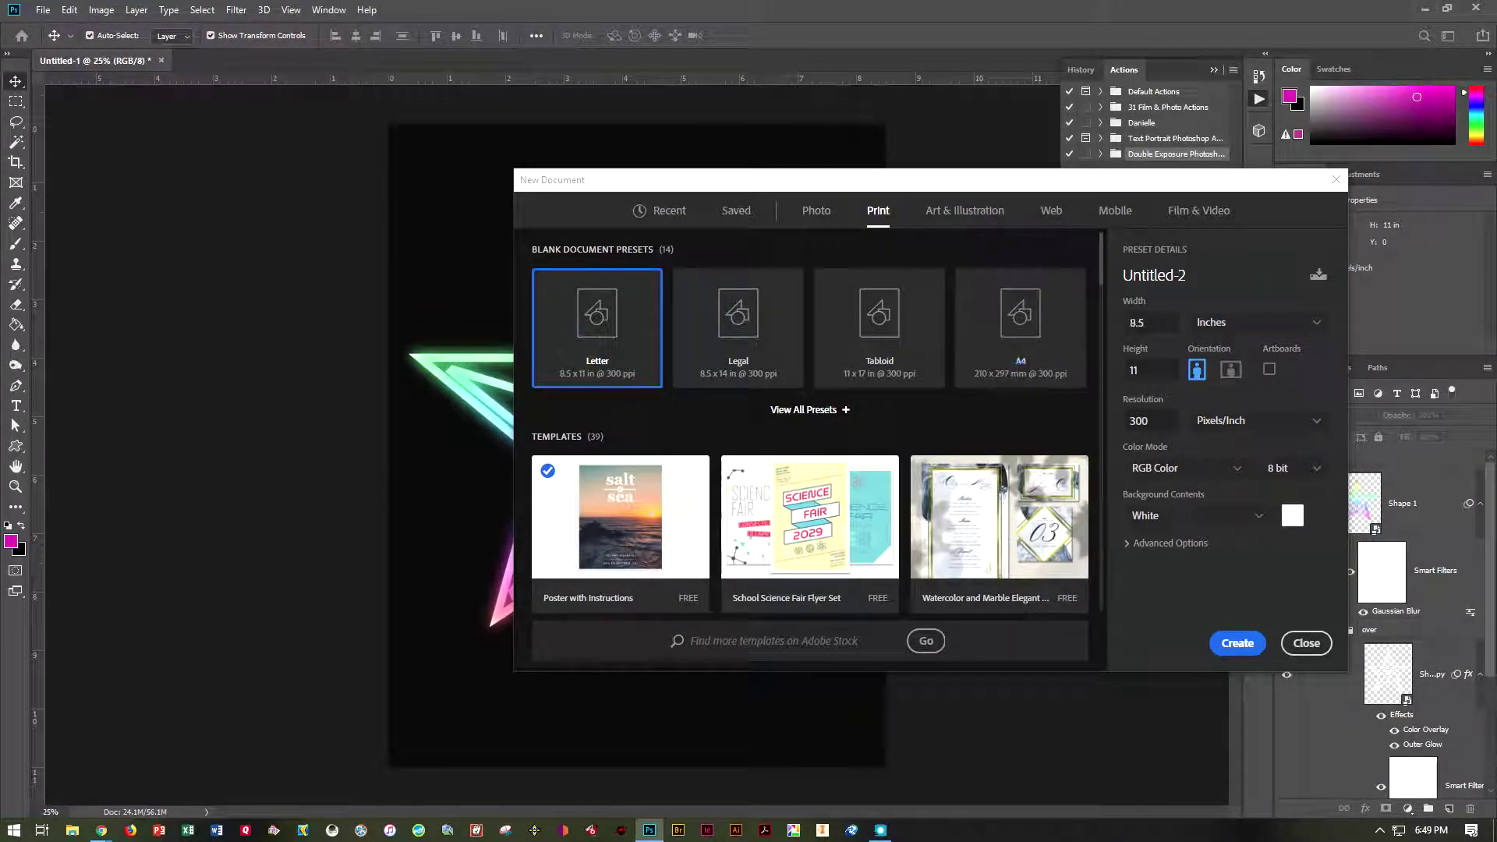
click(1238, 643)
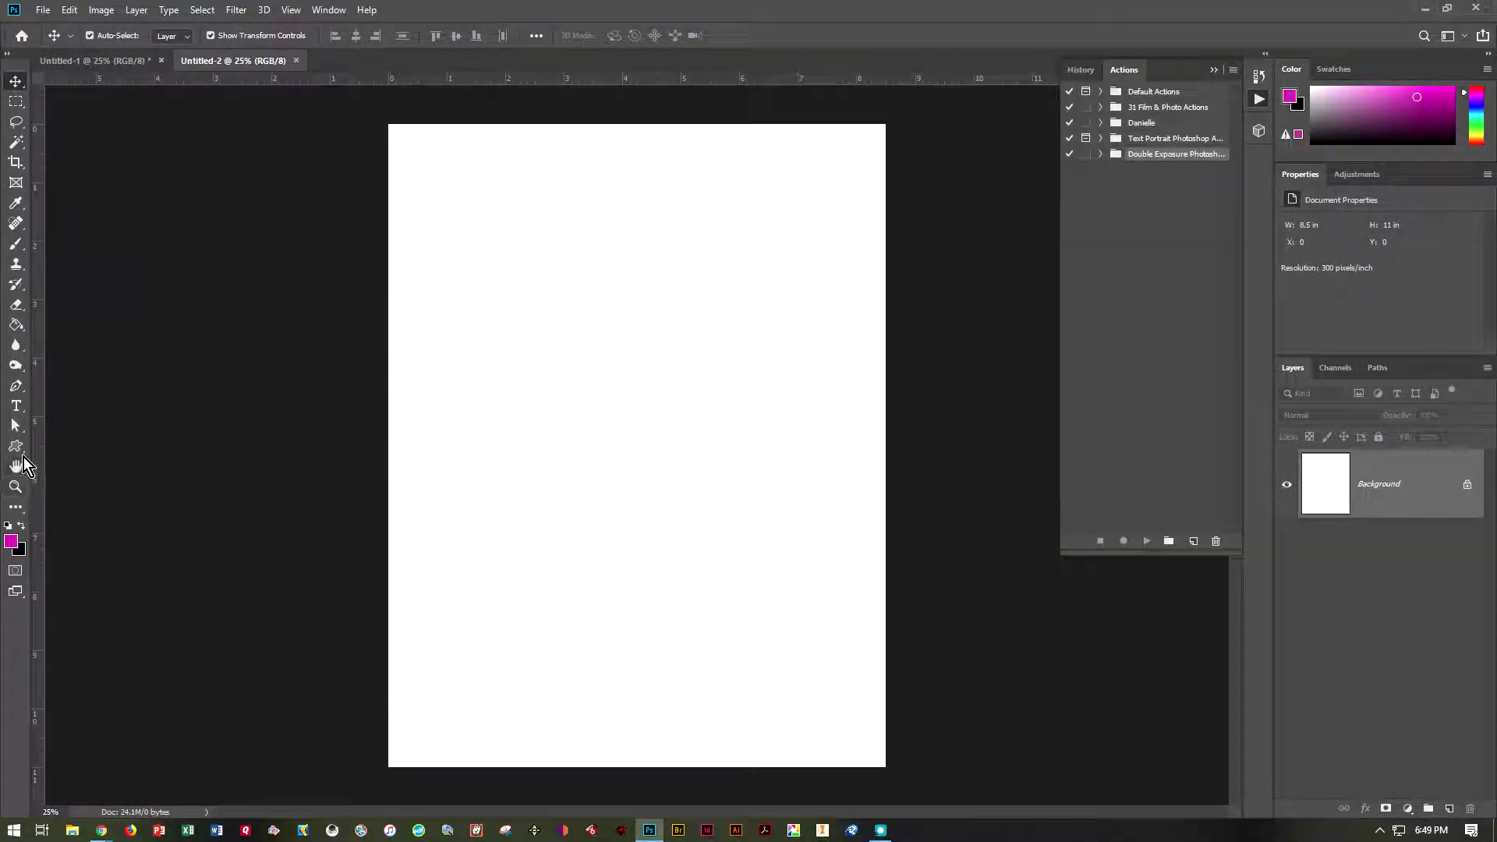
- Append the Film shape set to the shapes available for the Custom Shape tool
click(16, 446)
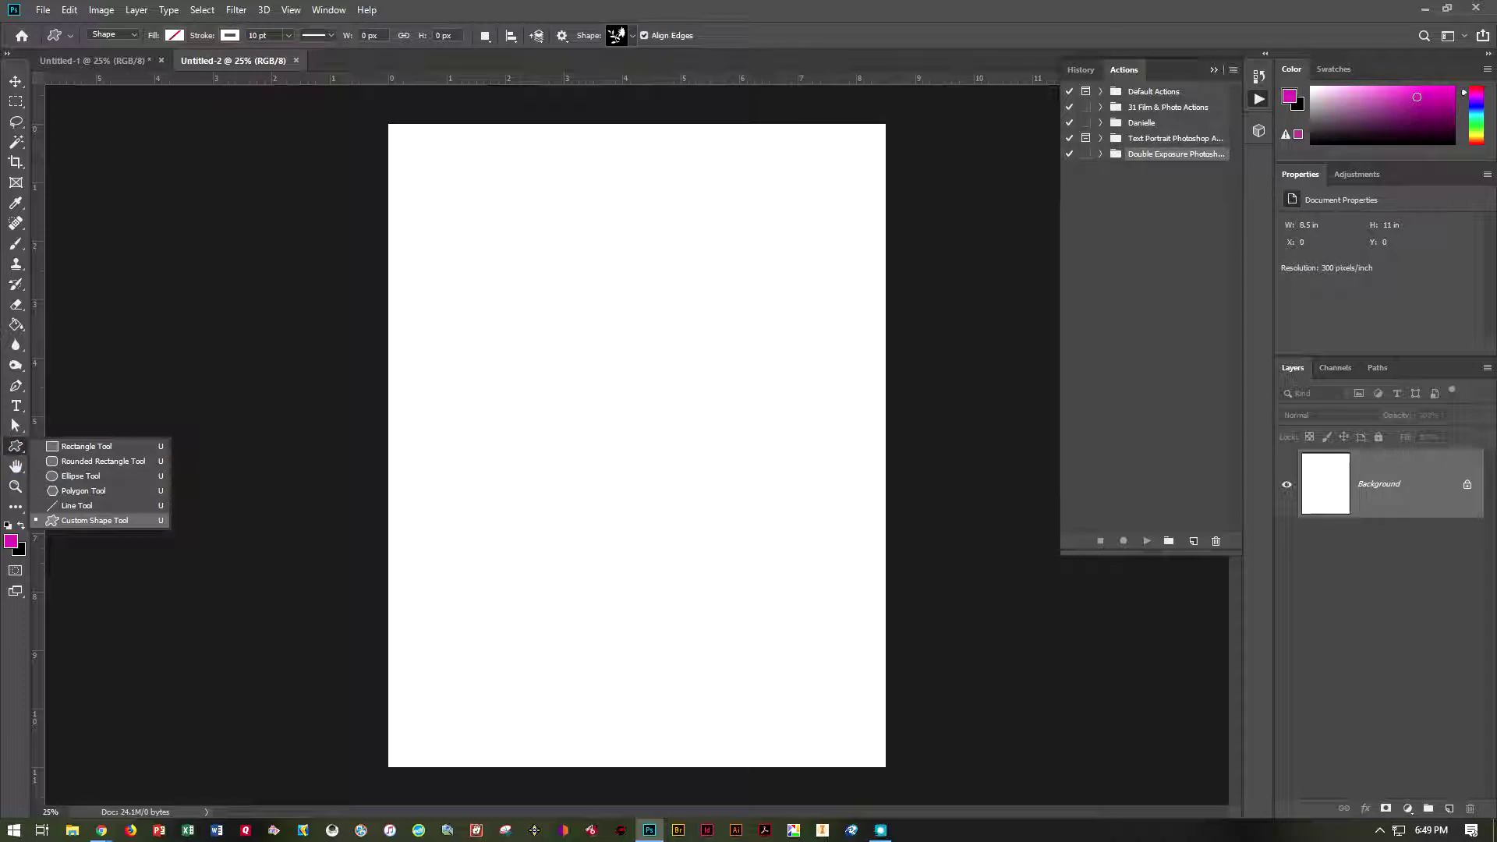
click(95, 520)
click(631, 35)
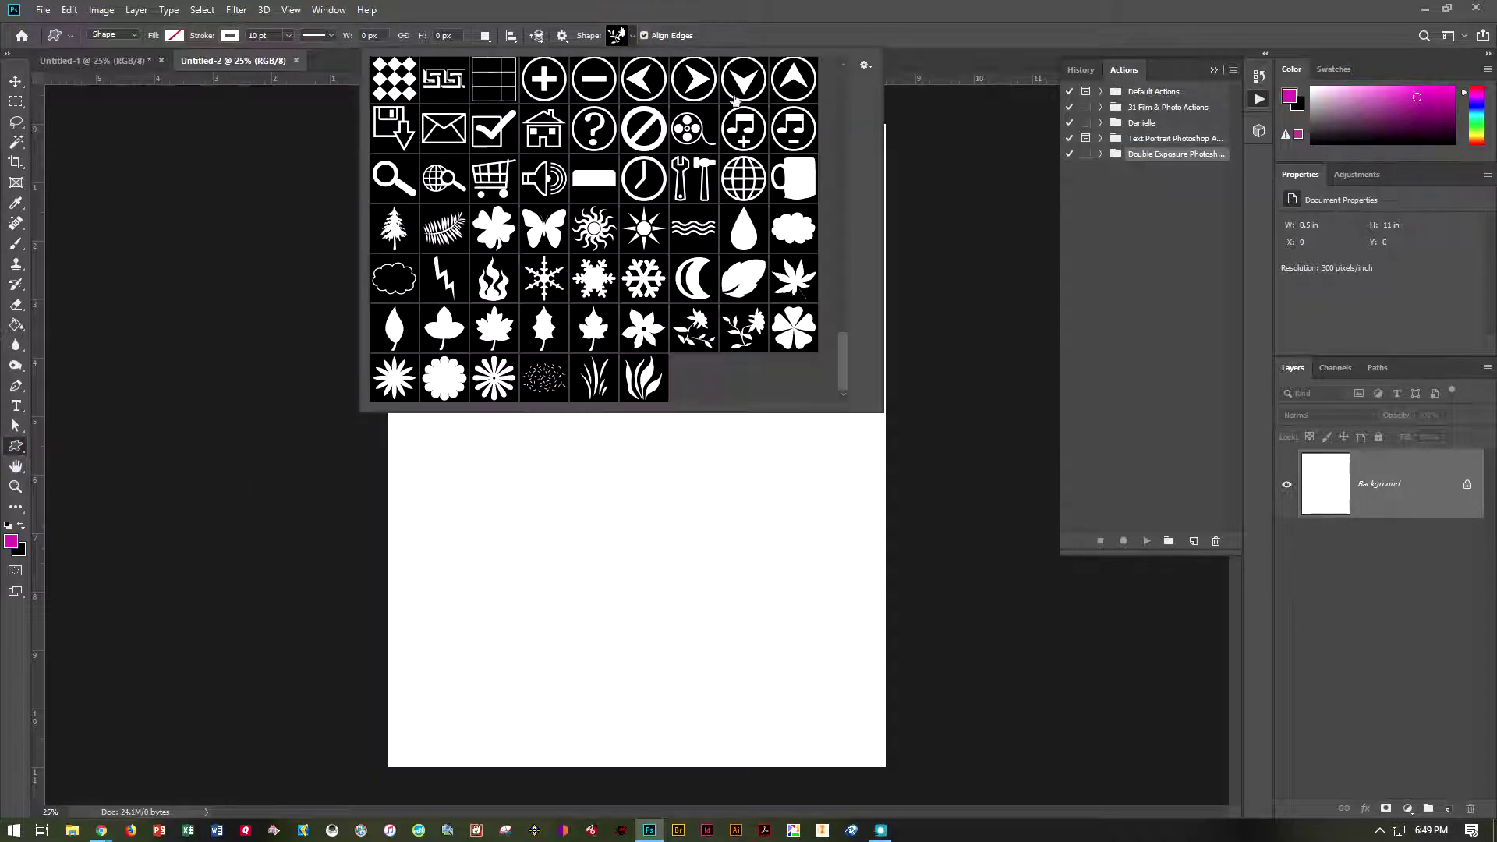
click(865, 65)
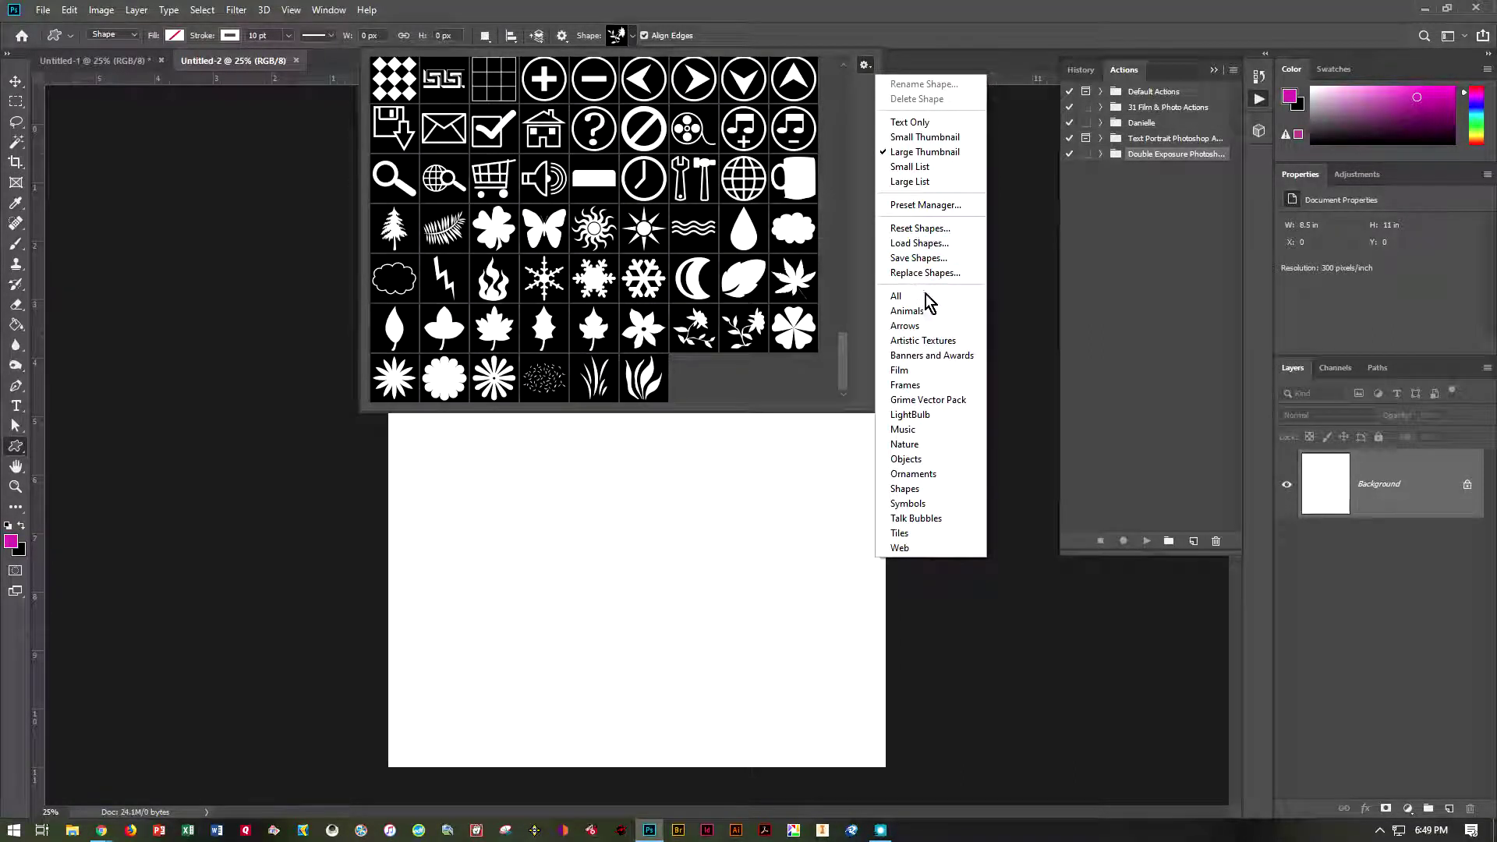
click(901, 369)
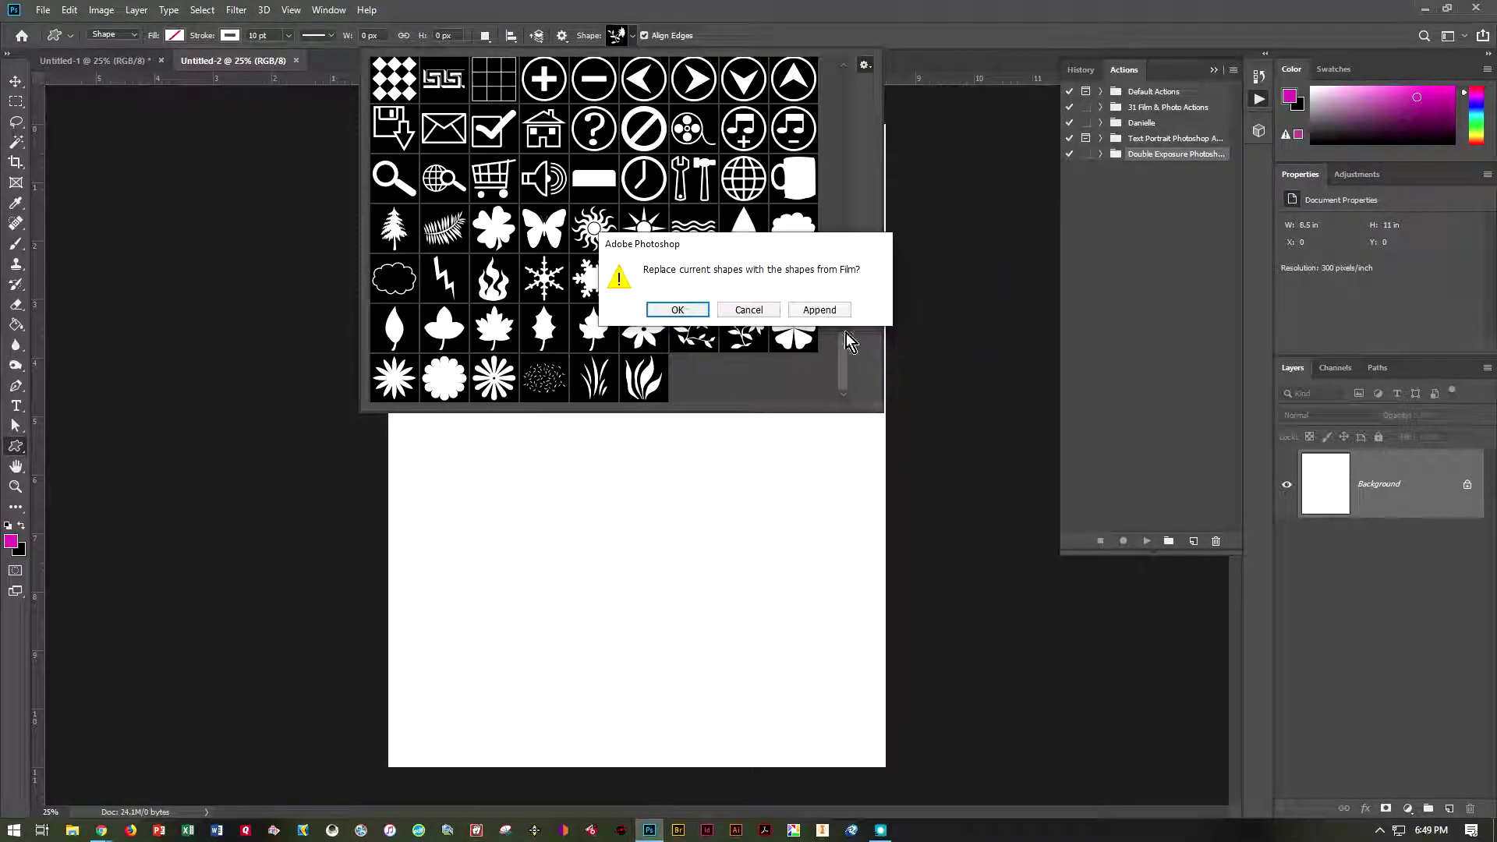
click(820, 310)
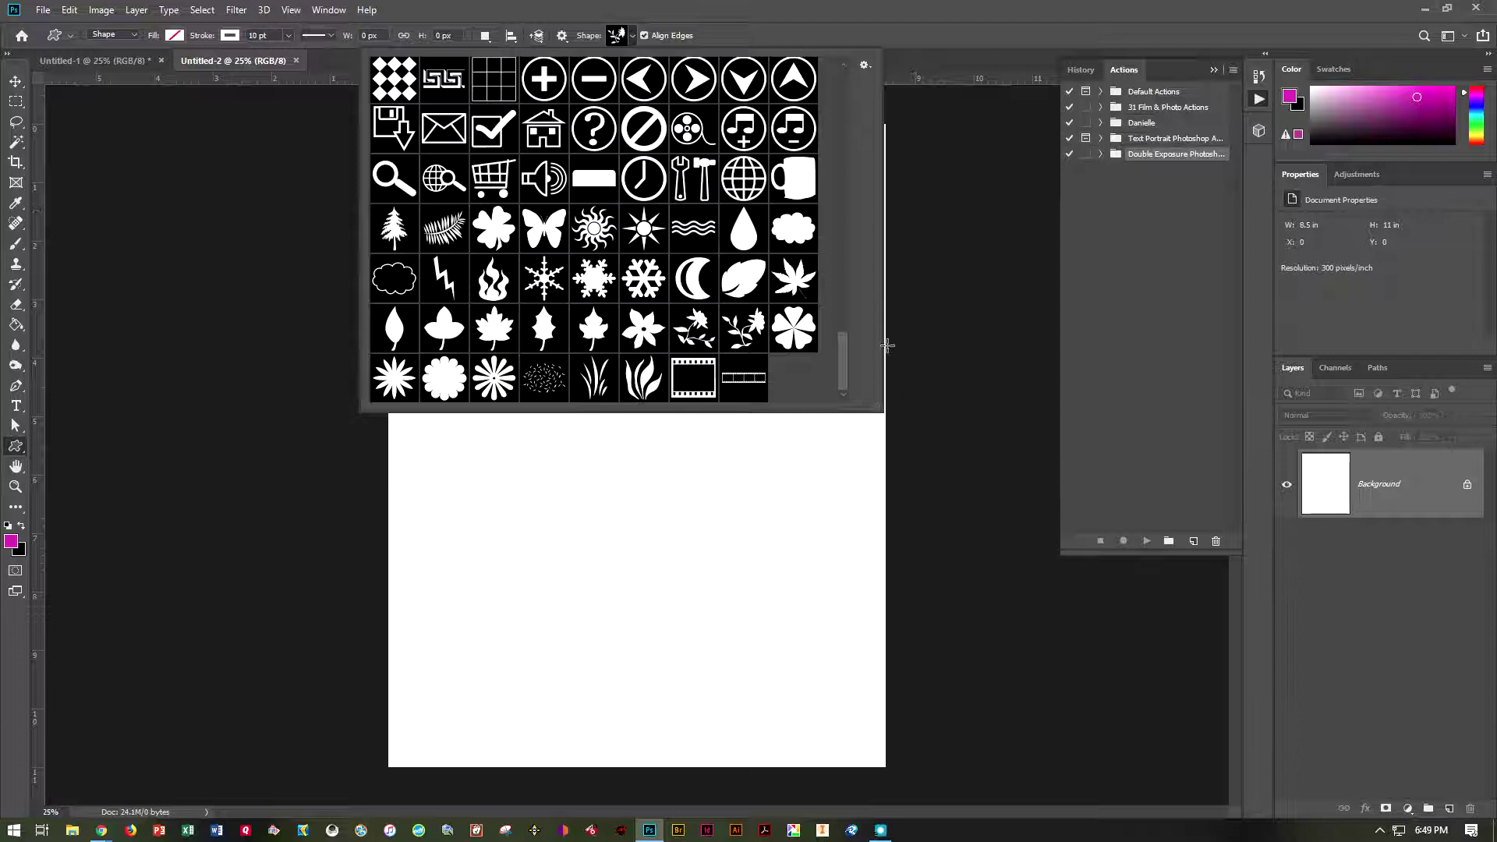
click(1374, 552)
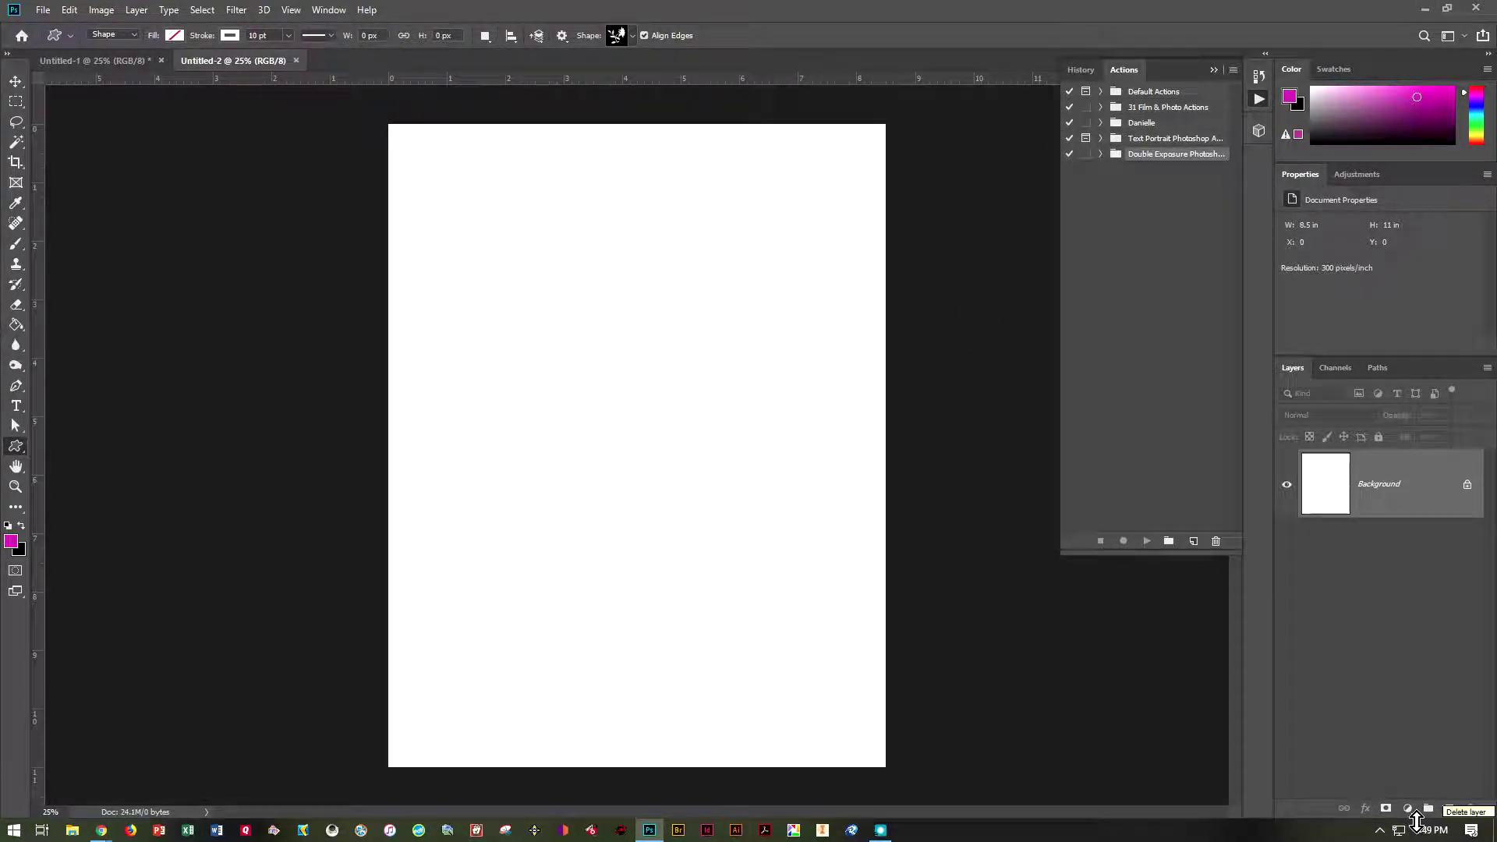
- Add a Solid Color fill layer above the background with the hex color 111111
click(1408, 809)
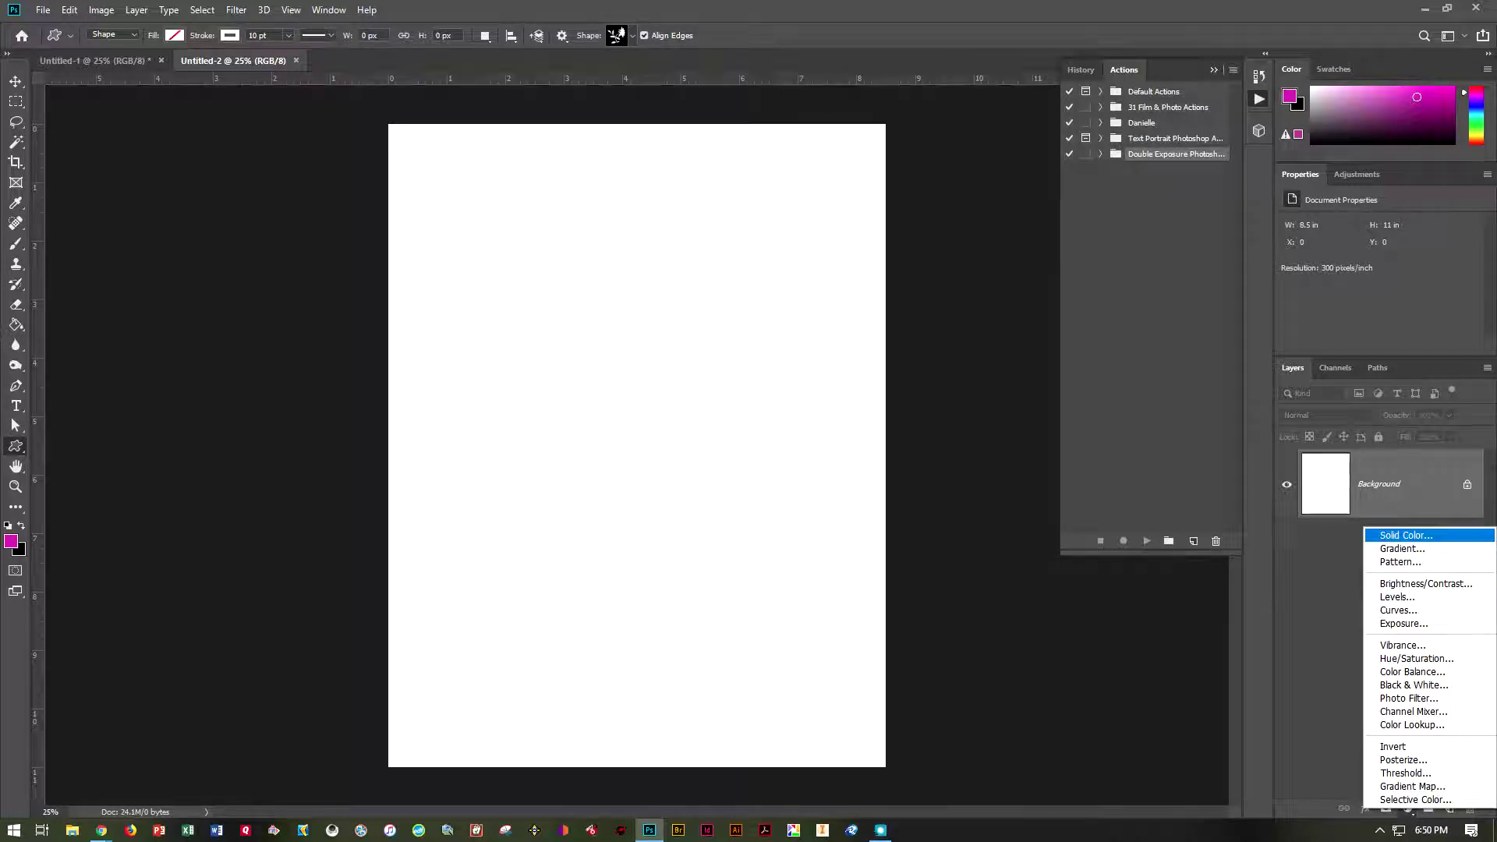
click(1406, 535)
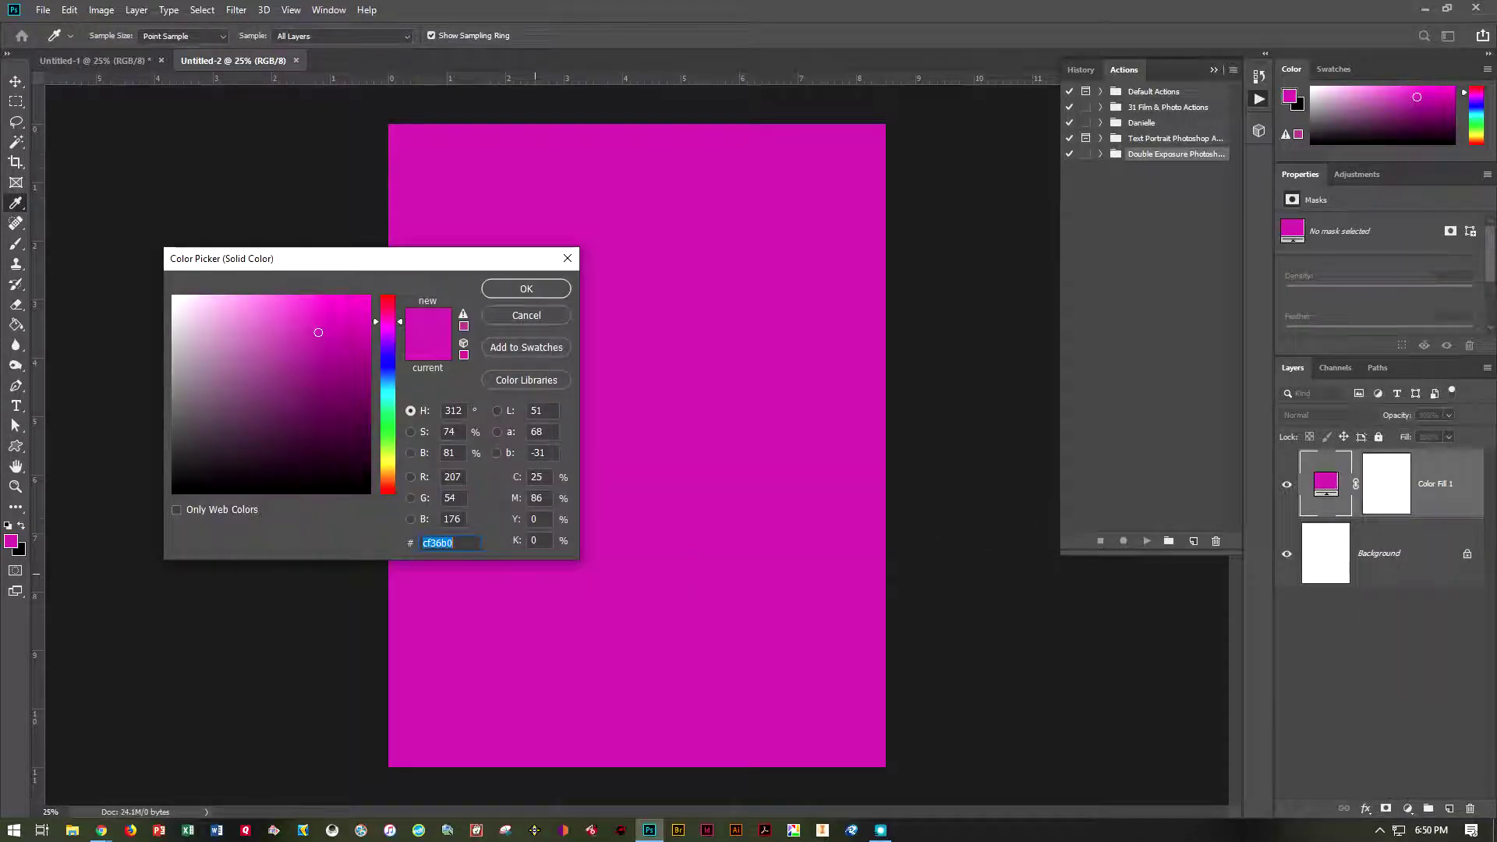
text(111111)
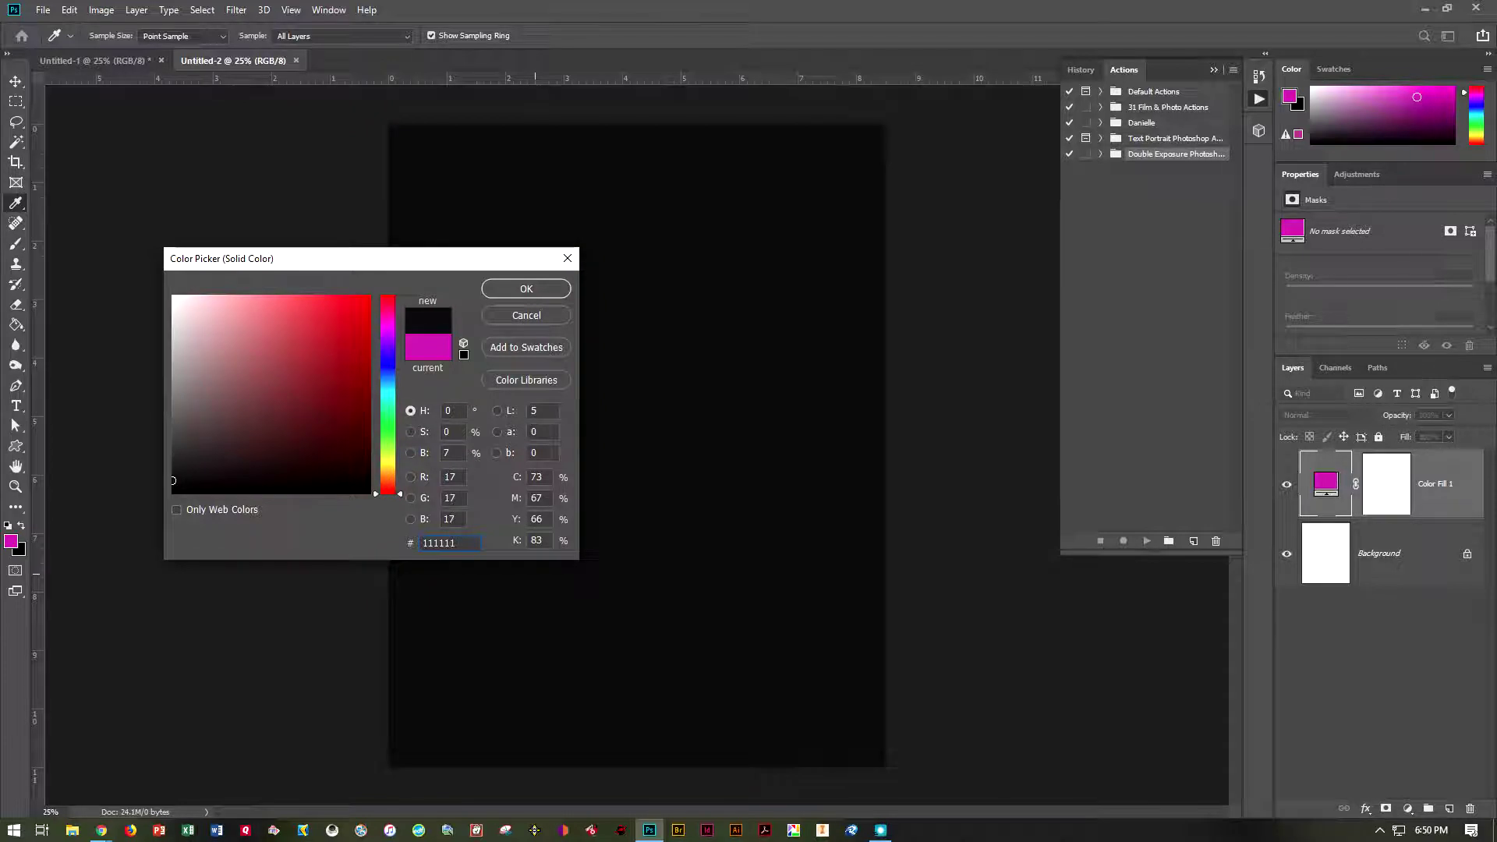
click(515, 290)
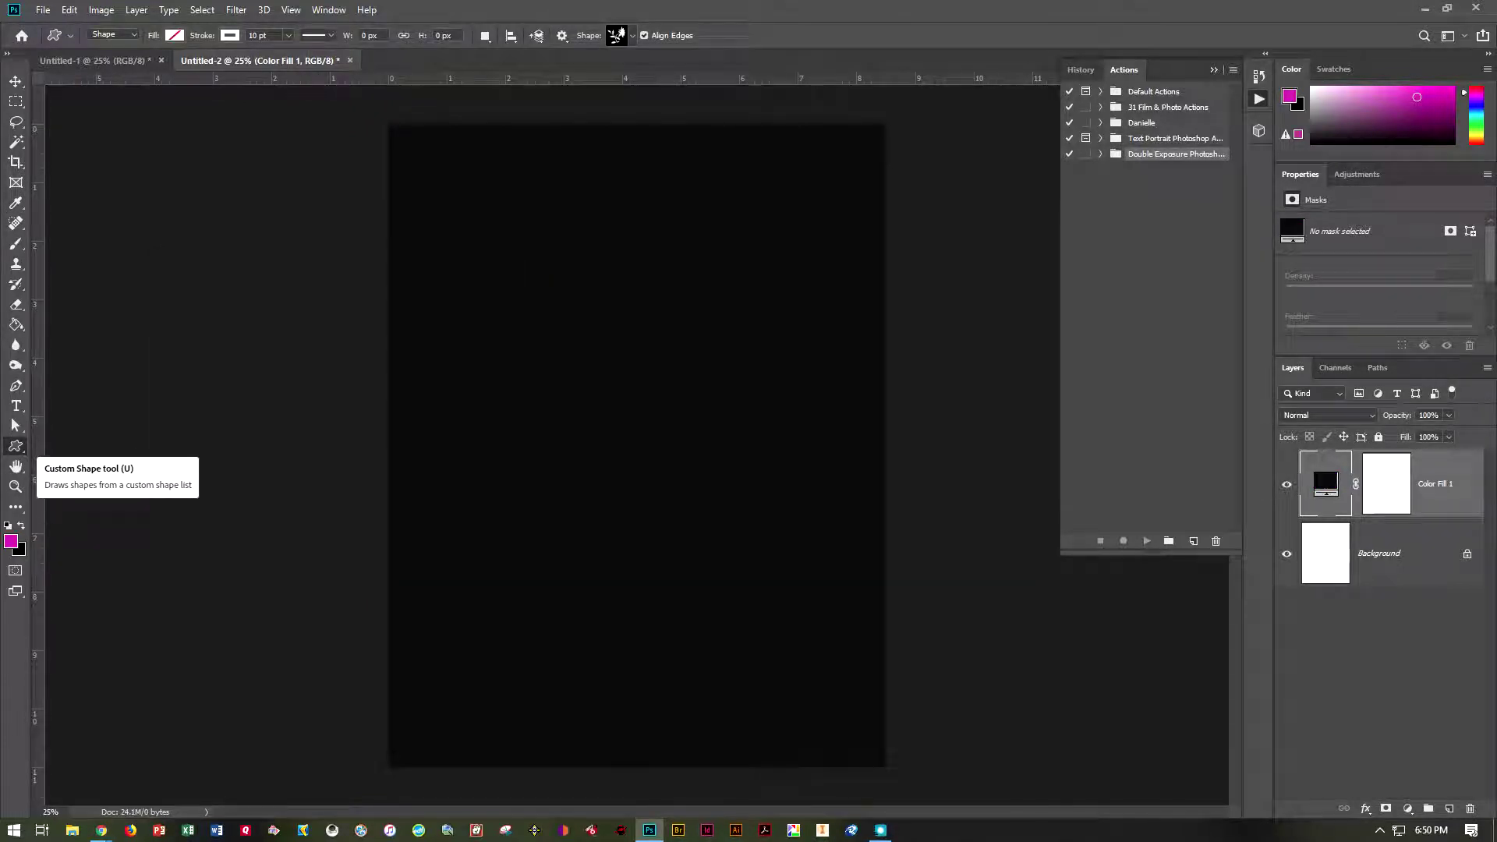
- Choose the radioactive symbol as the custom shape
click(633, 35)
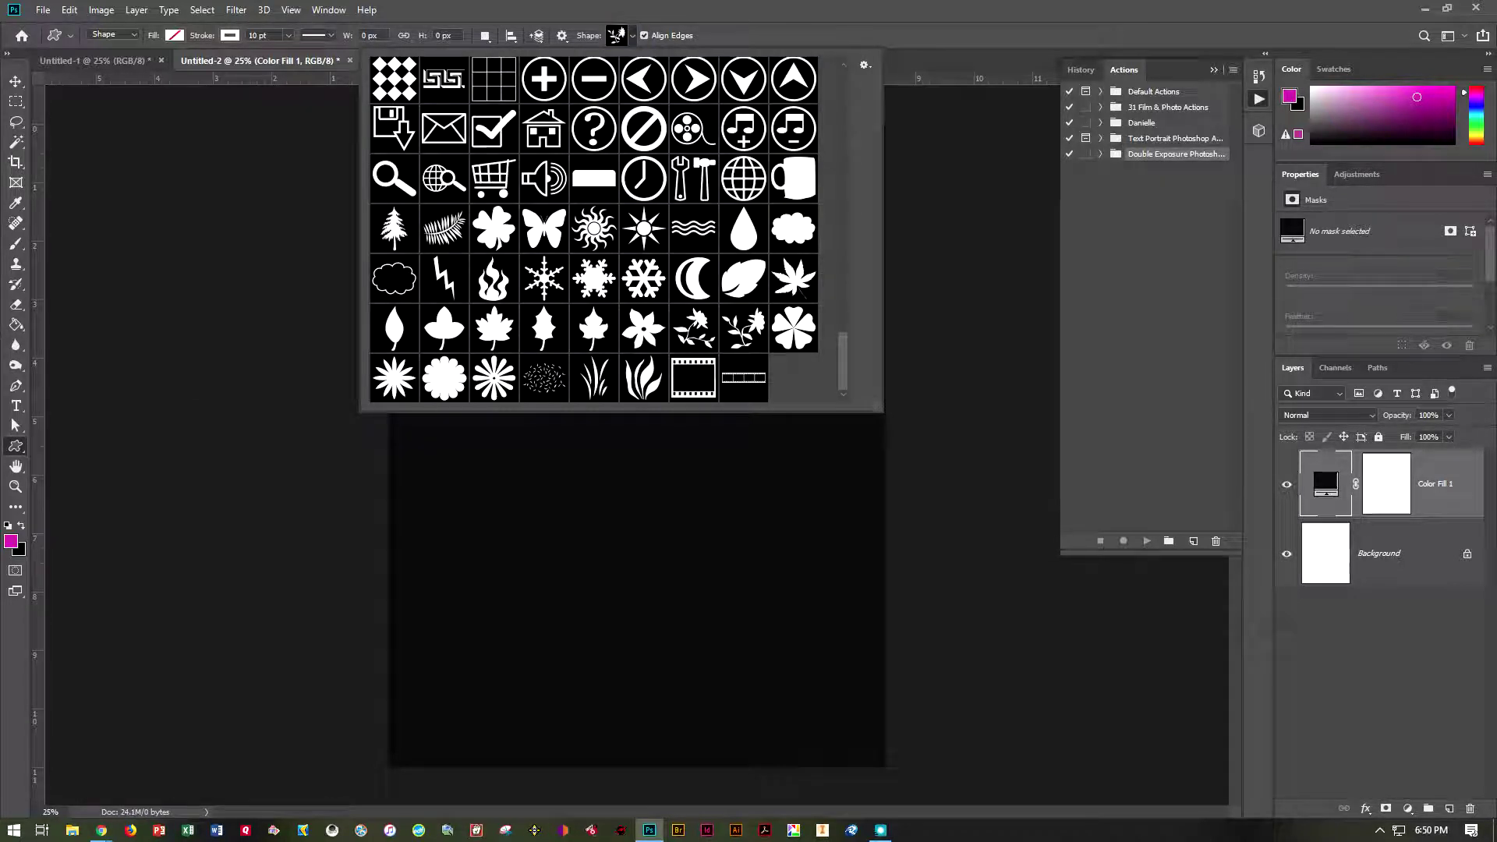
scroll(636, 244, up, 4)
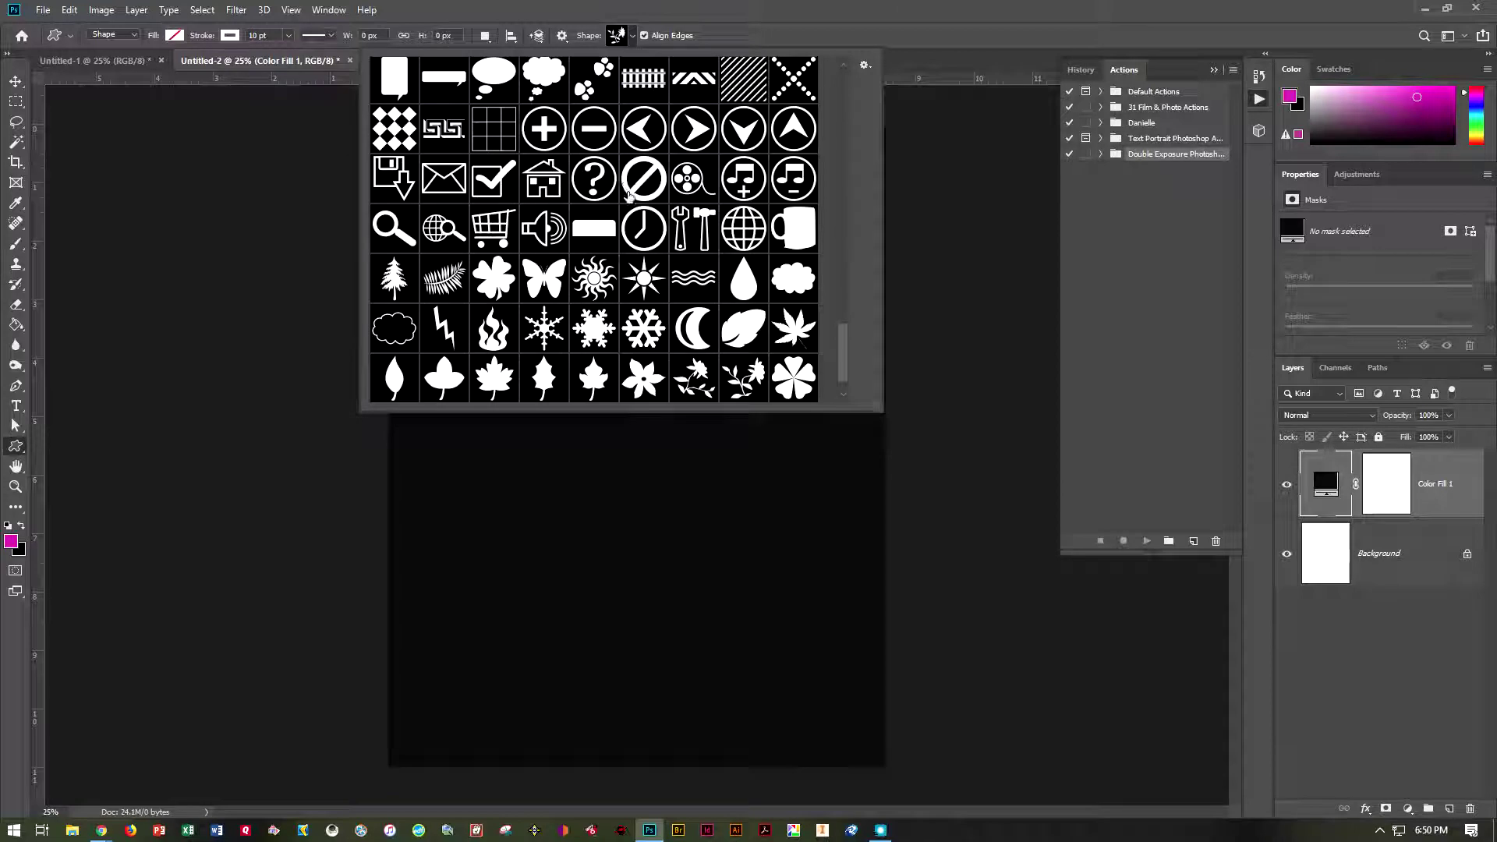
scroll(636, 244, up, 3)
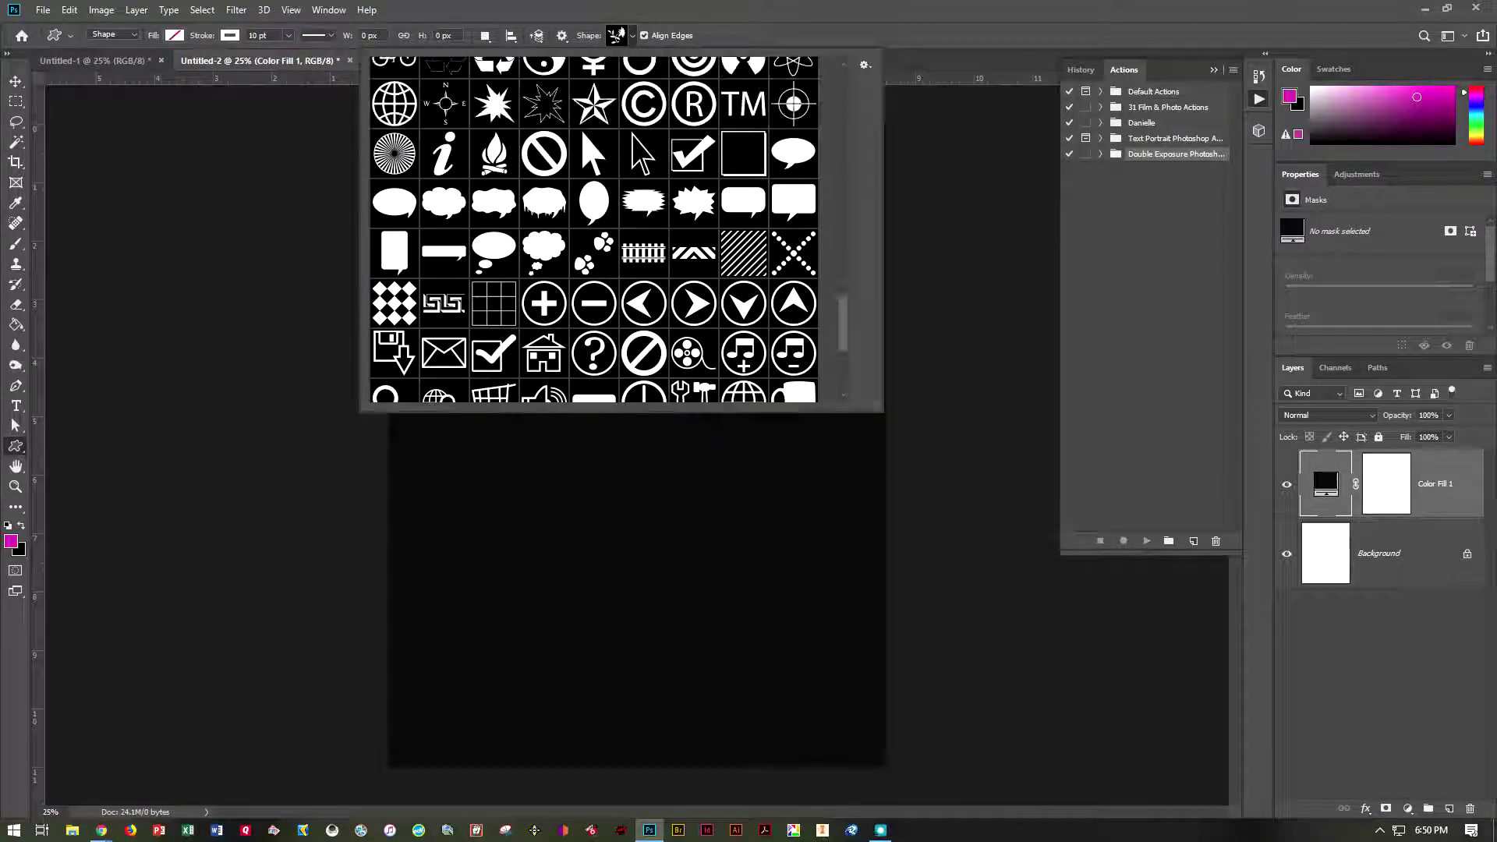
click(496, 160)
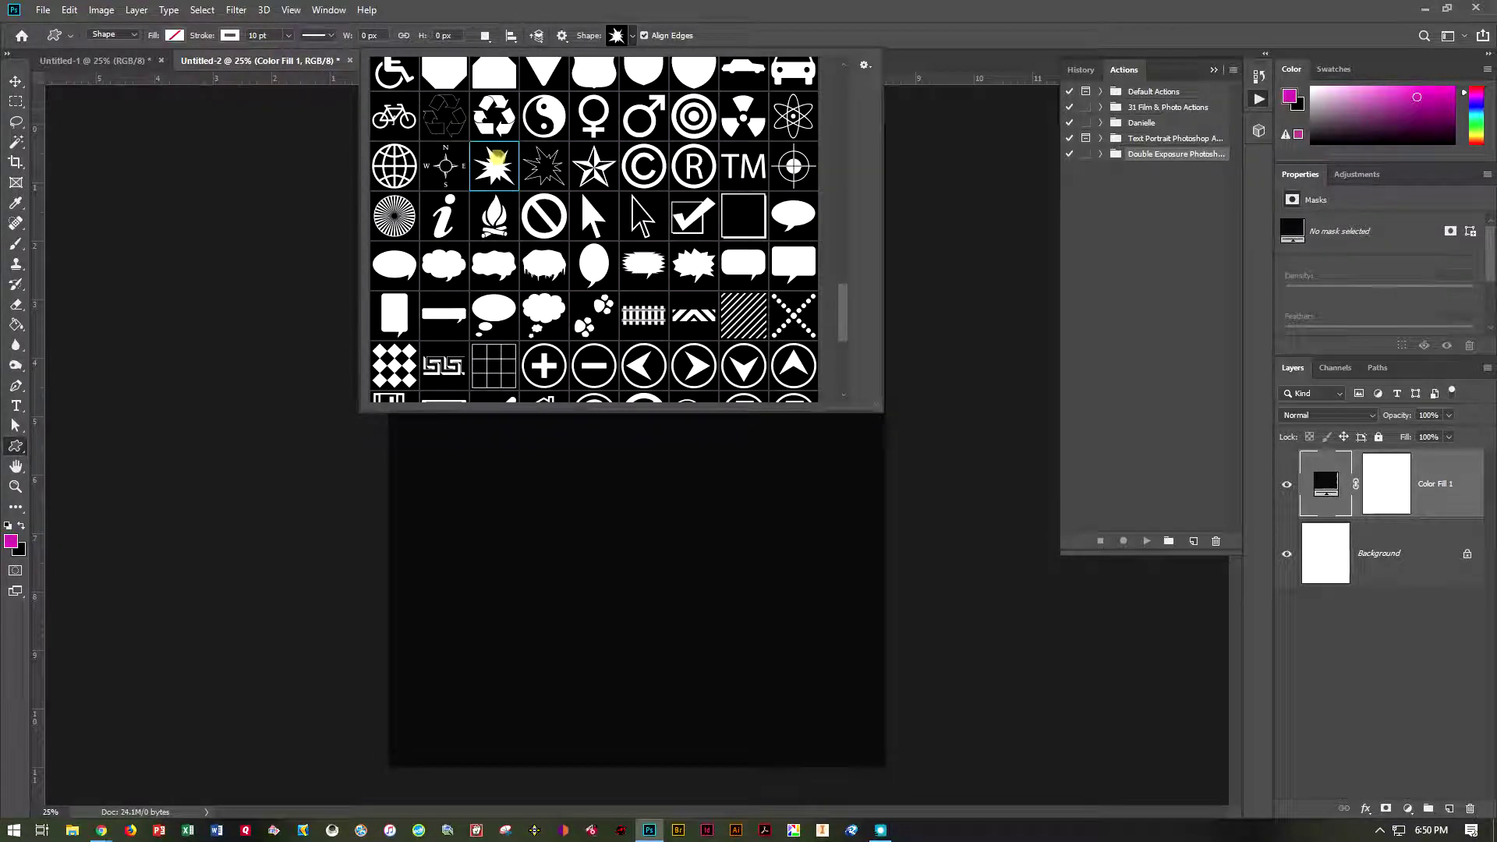
click(743, 117)
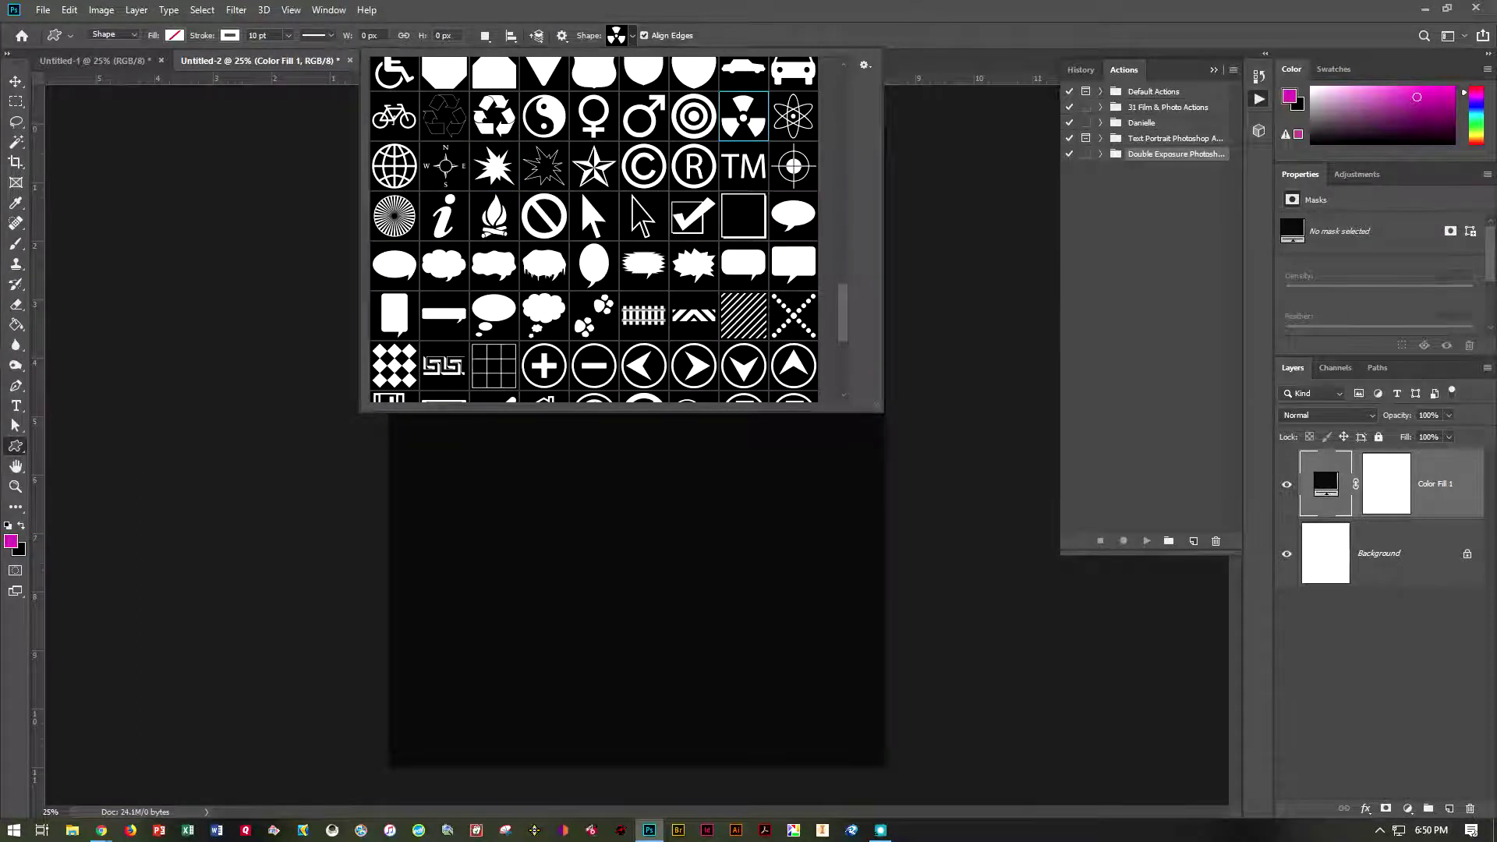
click(915, 35)
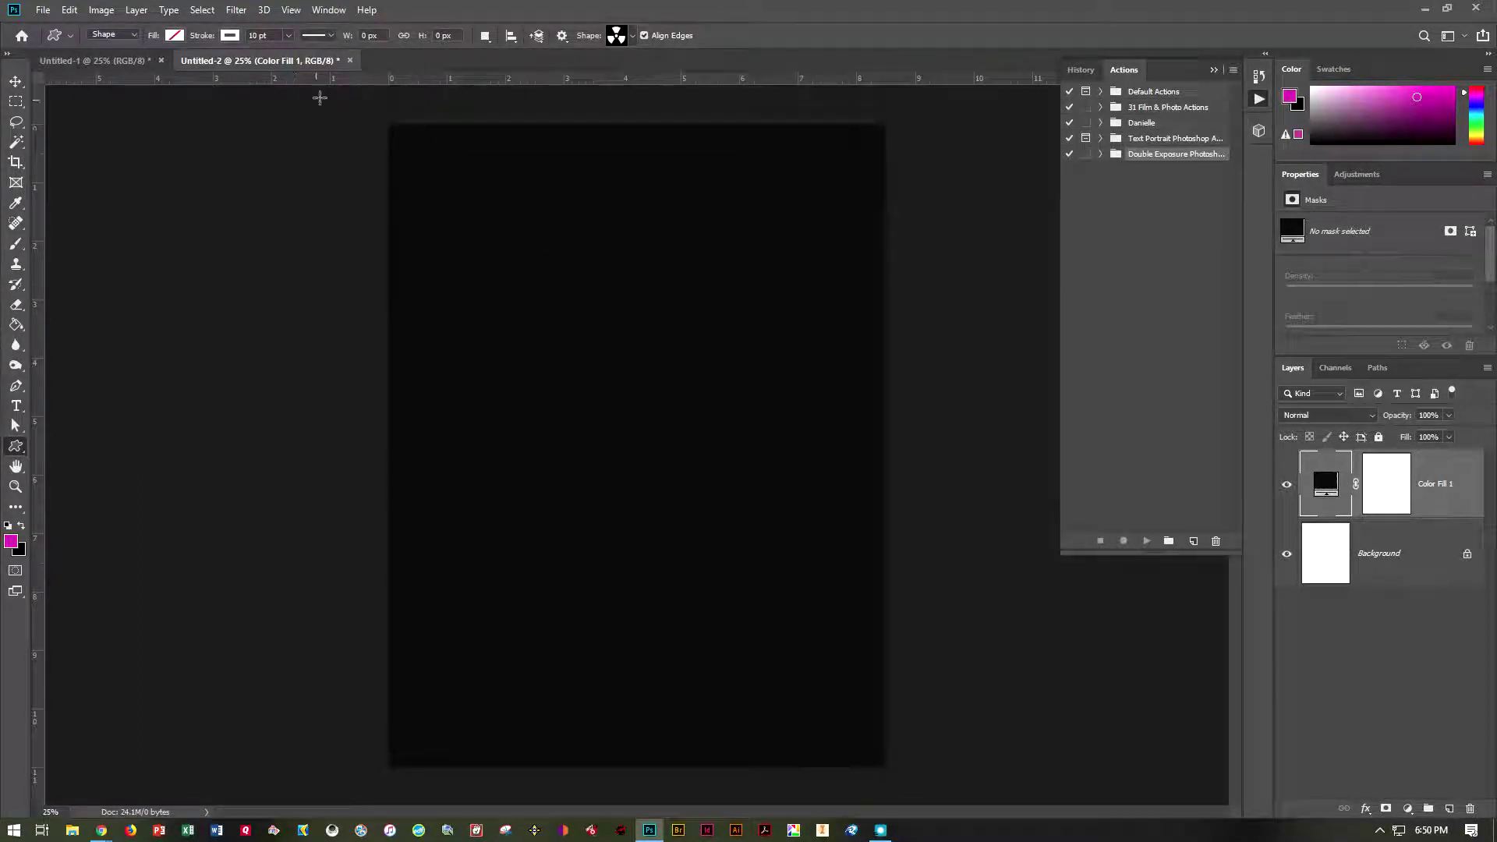
- Draw the radioactive symbol about 2111 px wide by 2010 px high with a white 10 pt stroke and no fill, and center it on the page
click(229, 35)
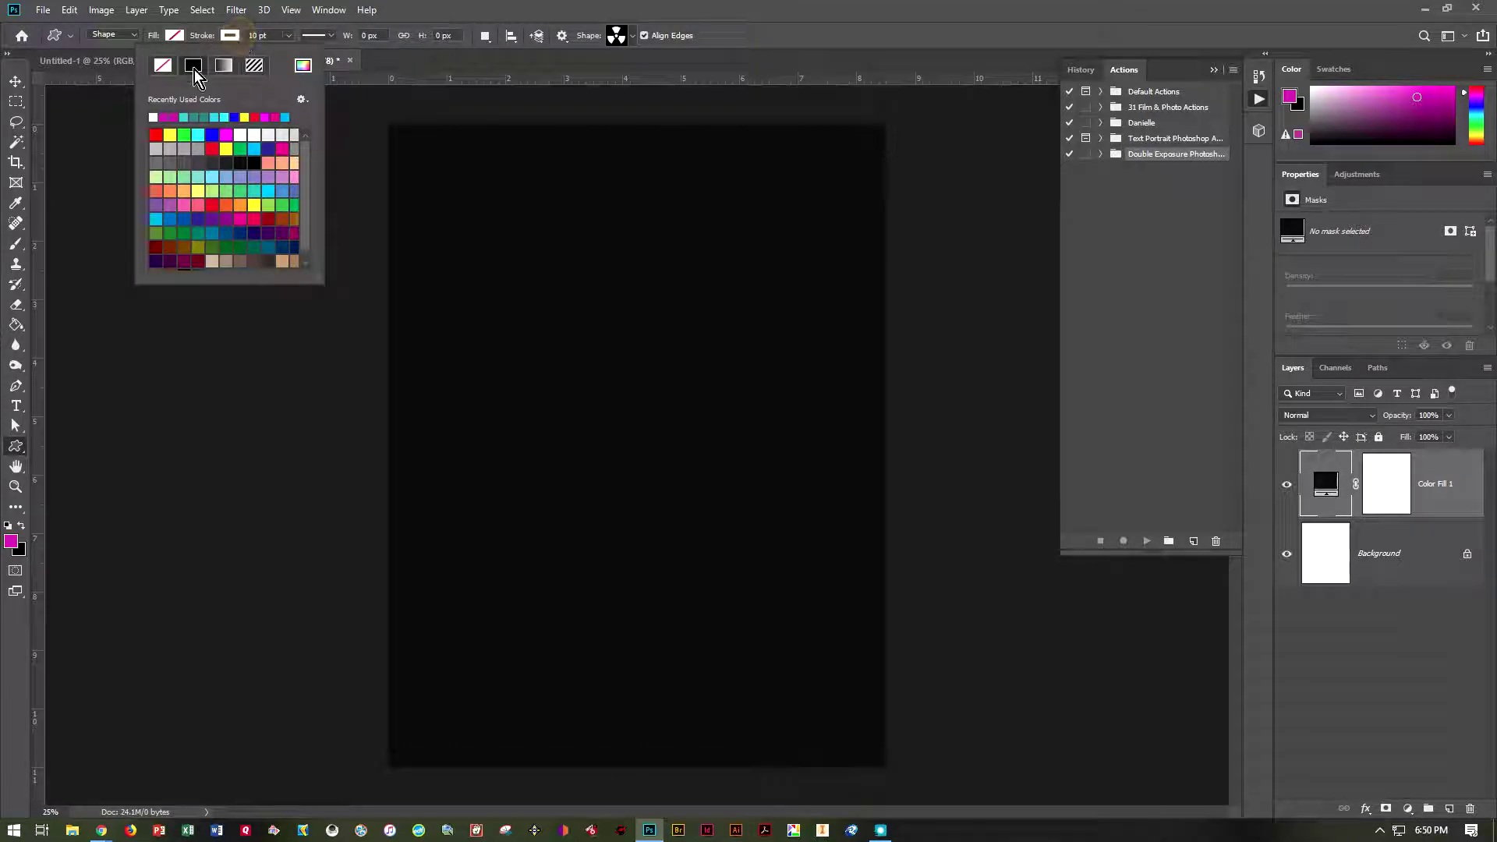
click(288, 35)
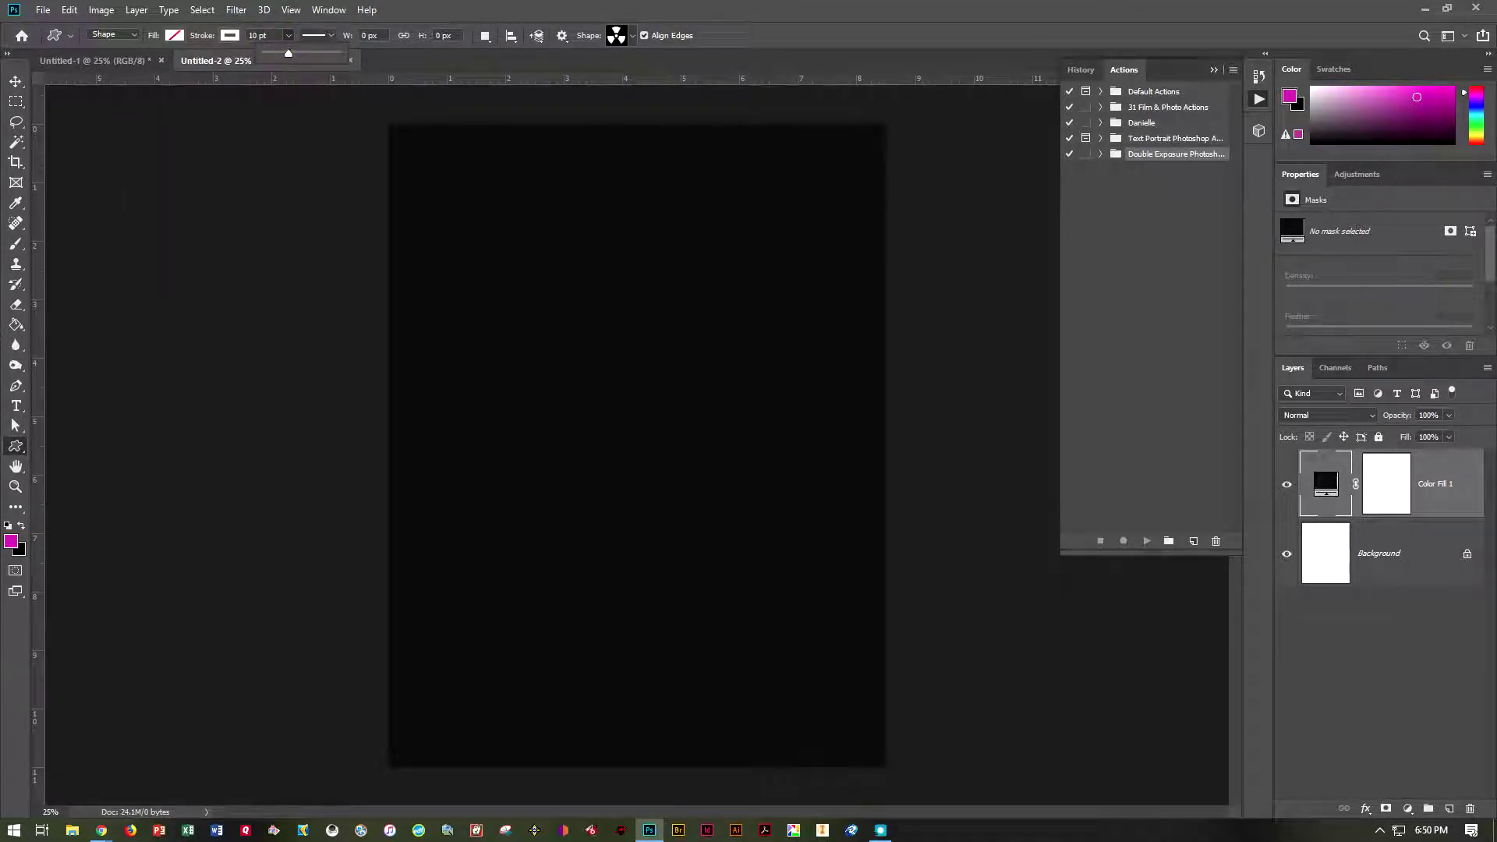
mouse_move(461, 243)
mouse_down()
mouse_move(768, 645)
mouse_move(871, 644)
mouse_move(905, 690)
mouse_move(936, 690)
mouse_move(864, 659)
mouse_move(839, 628)
mouse_move(869, 652)
mouse_up()
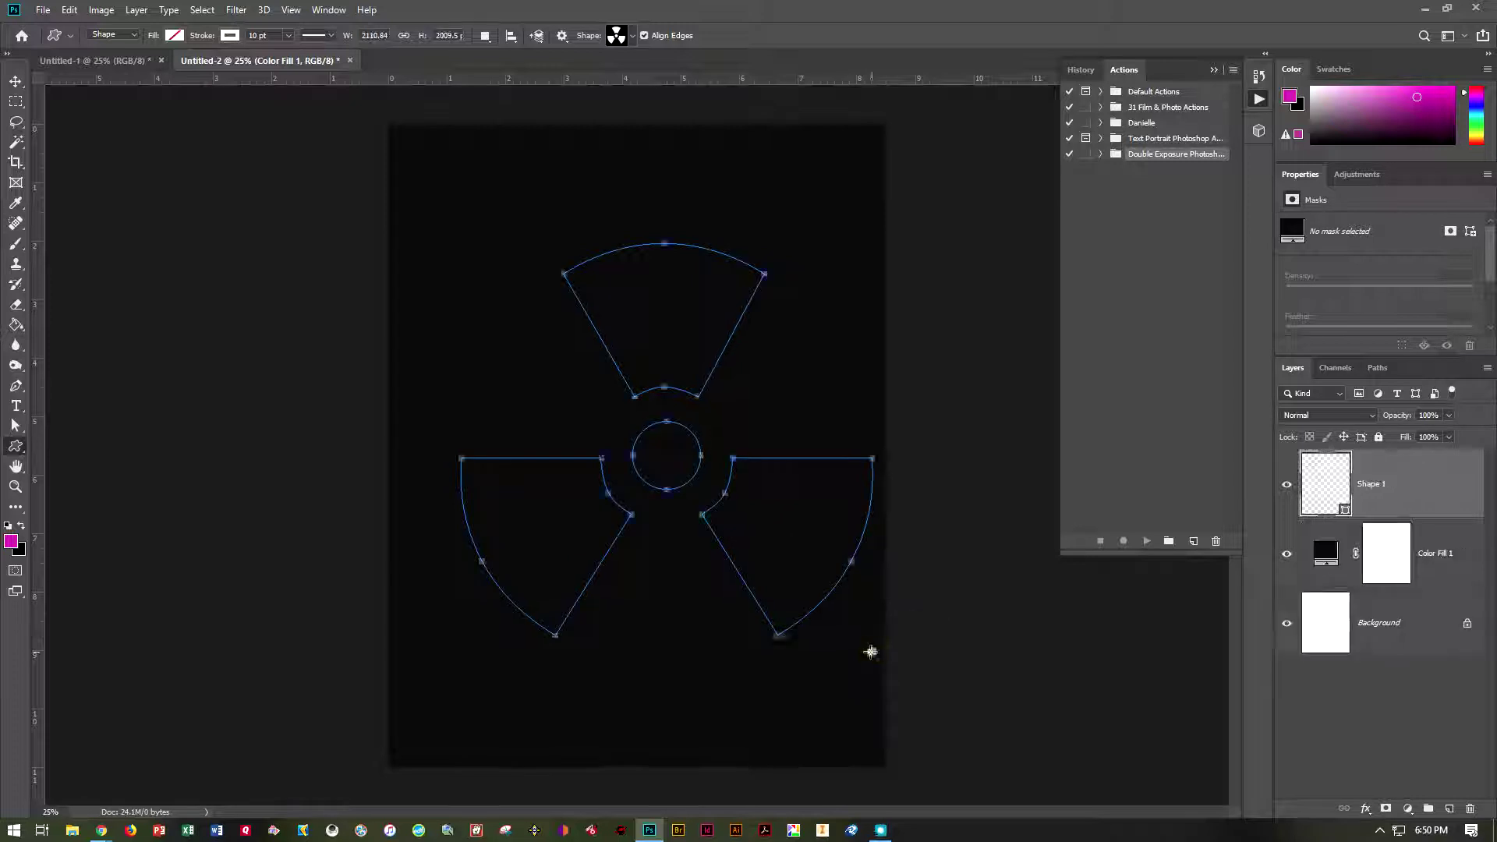
click(15, 81)
drag(701, 401, 675, 393)
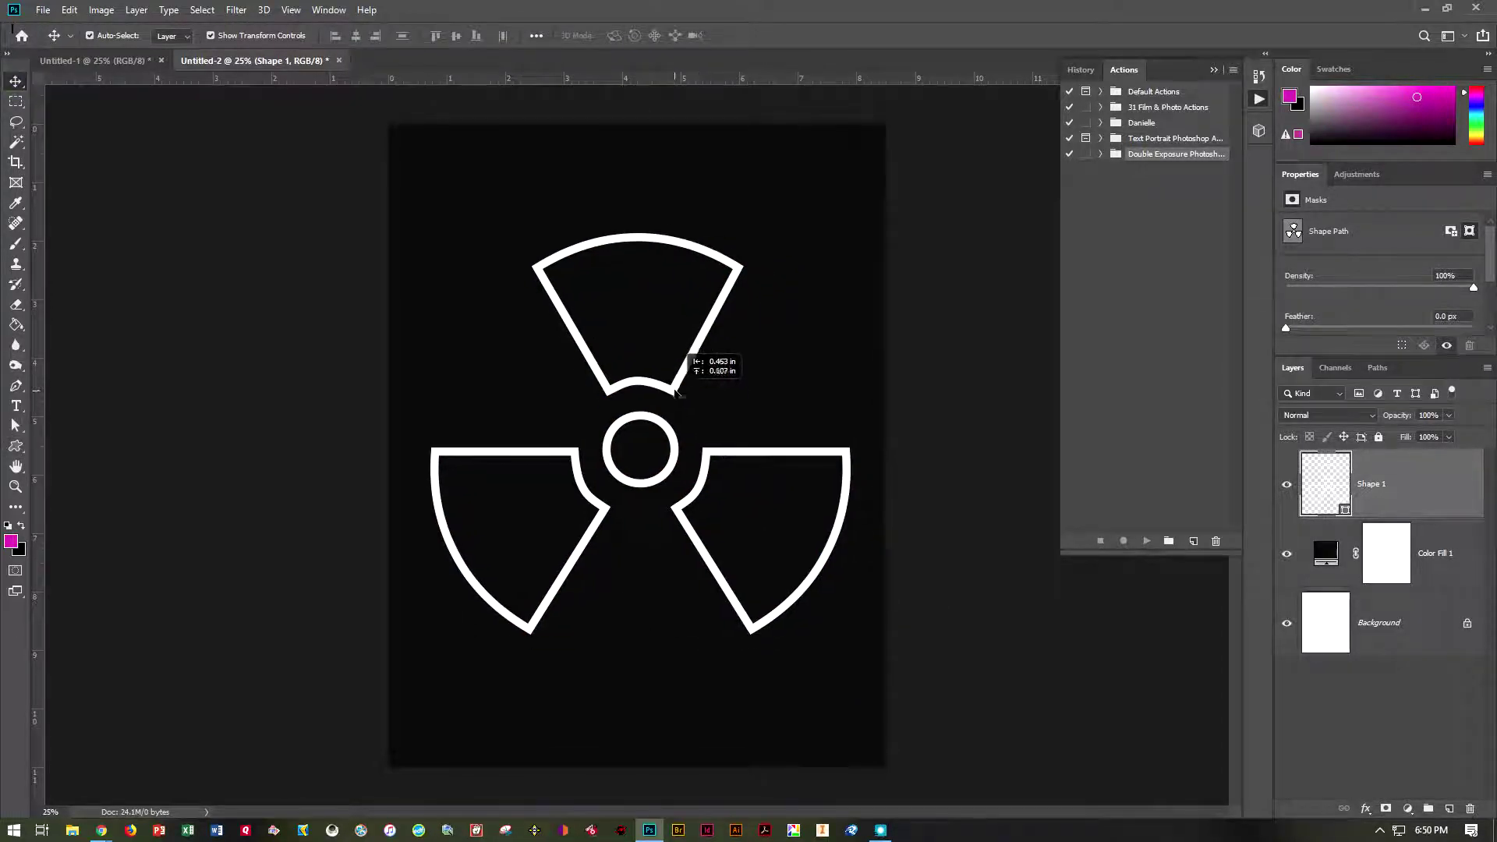
click(939, 608)
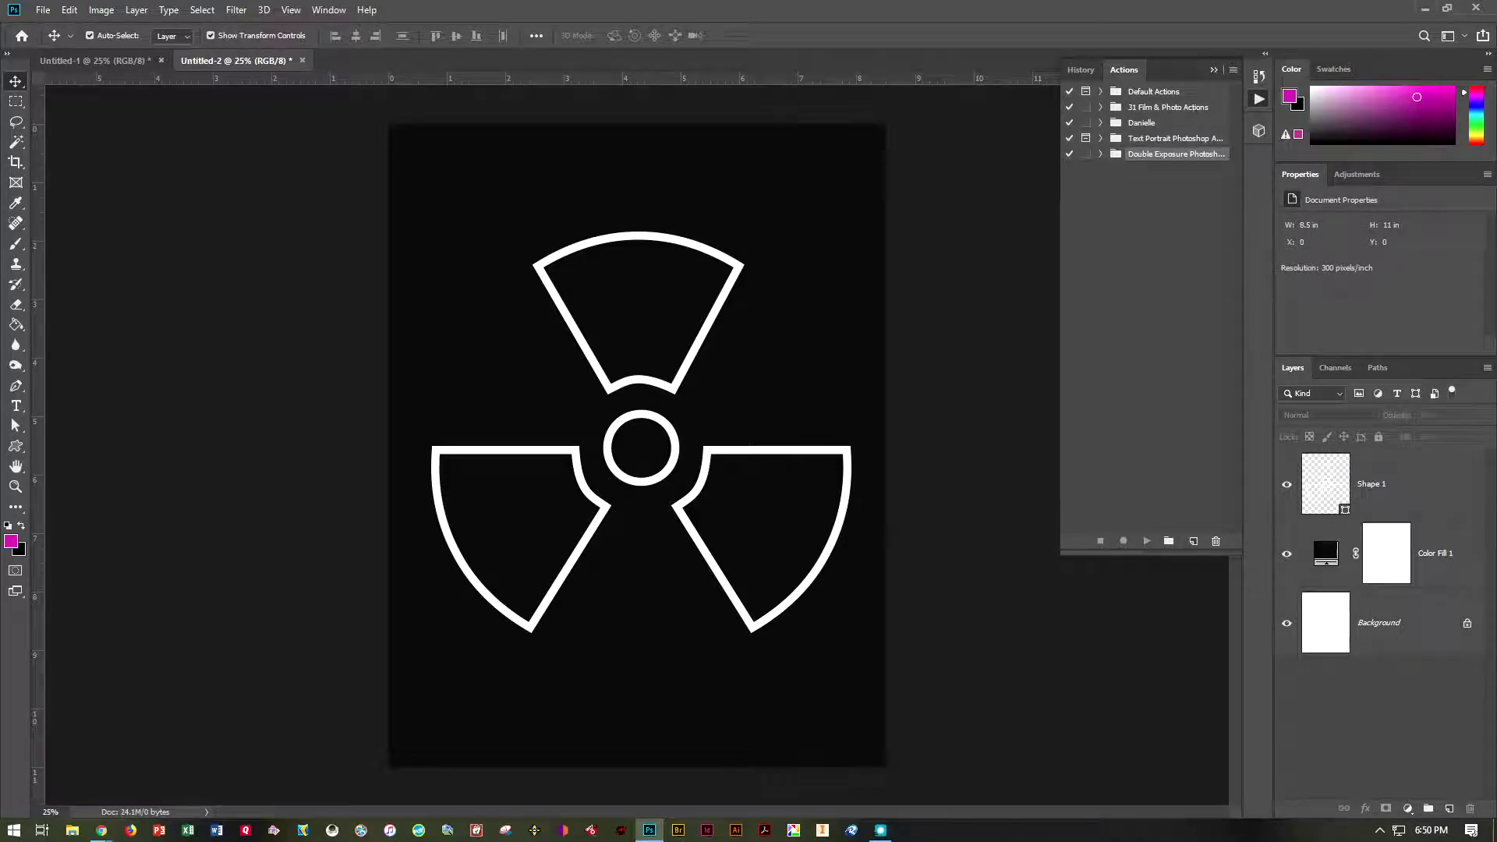
click(328, 10)
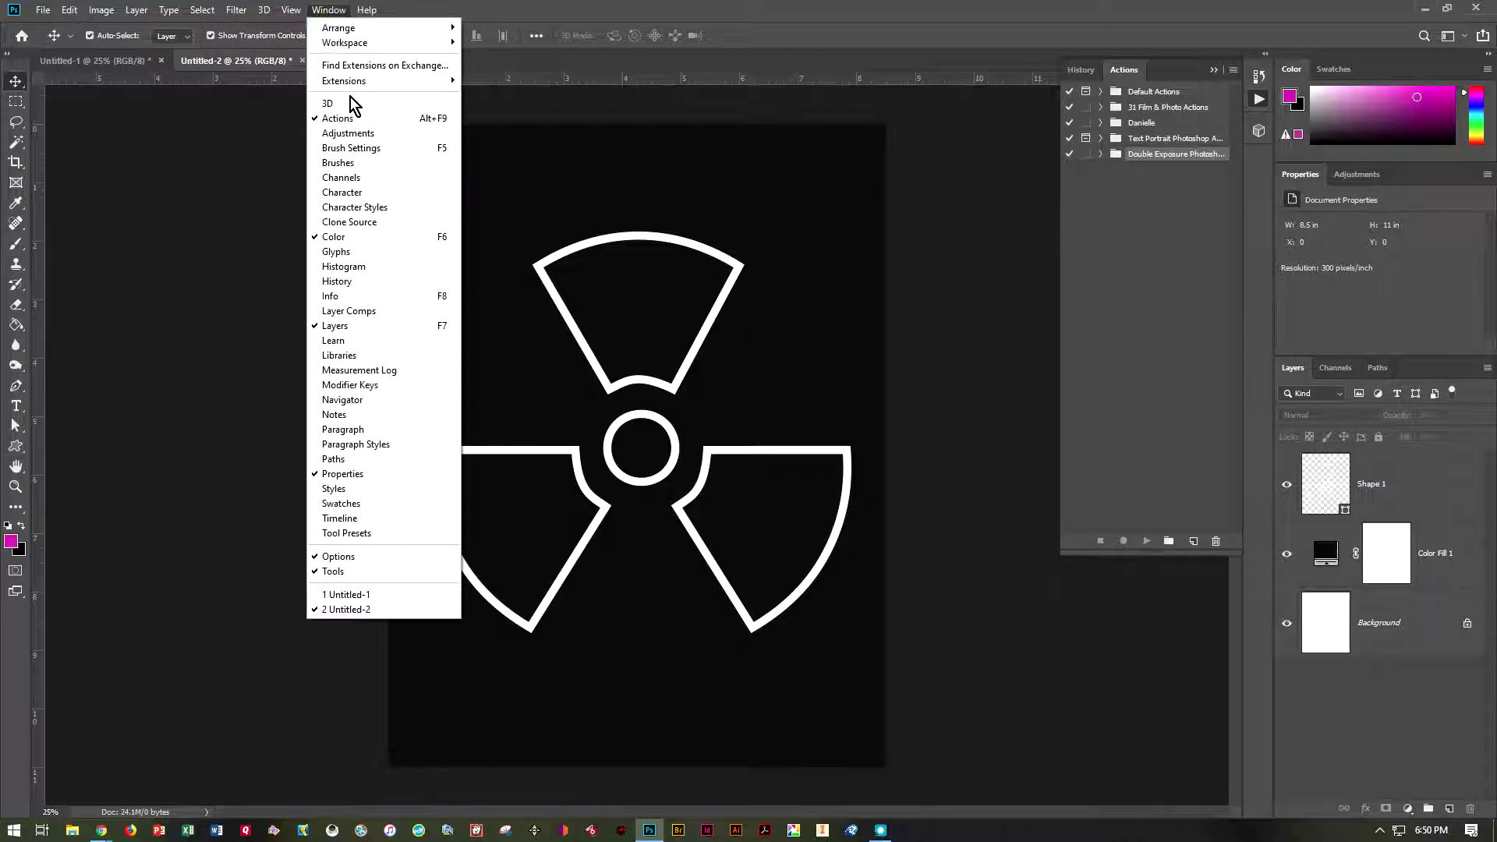
click(349, 119)
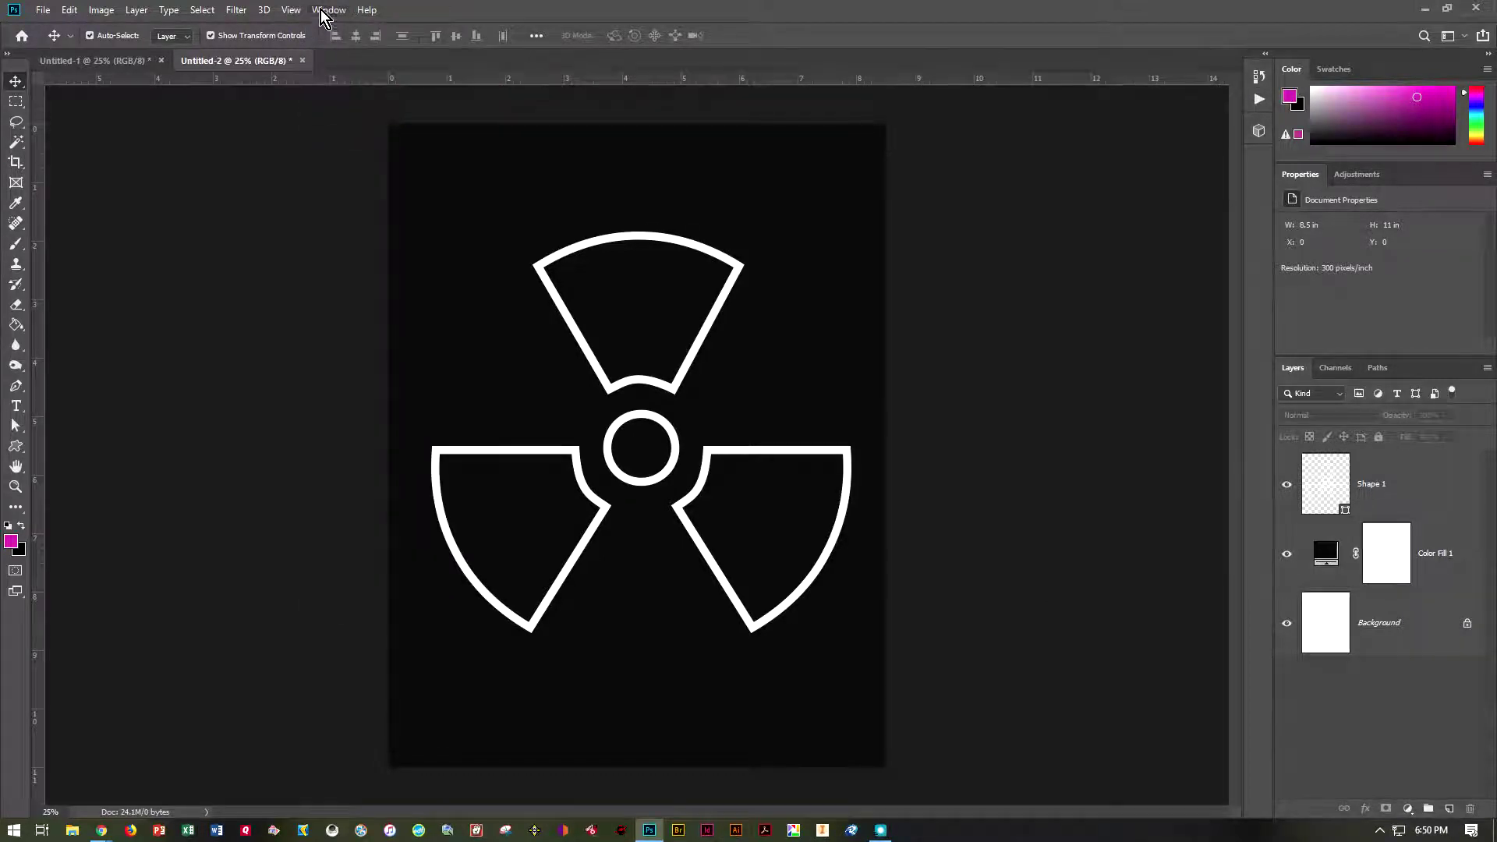
click(320, 15)
click(357, 124)
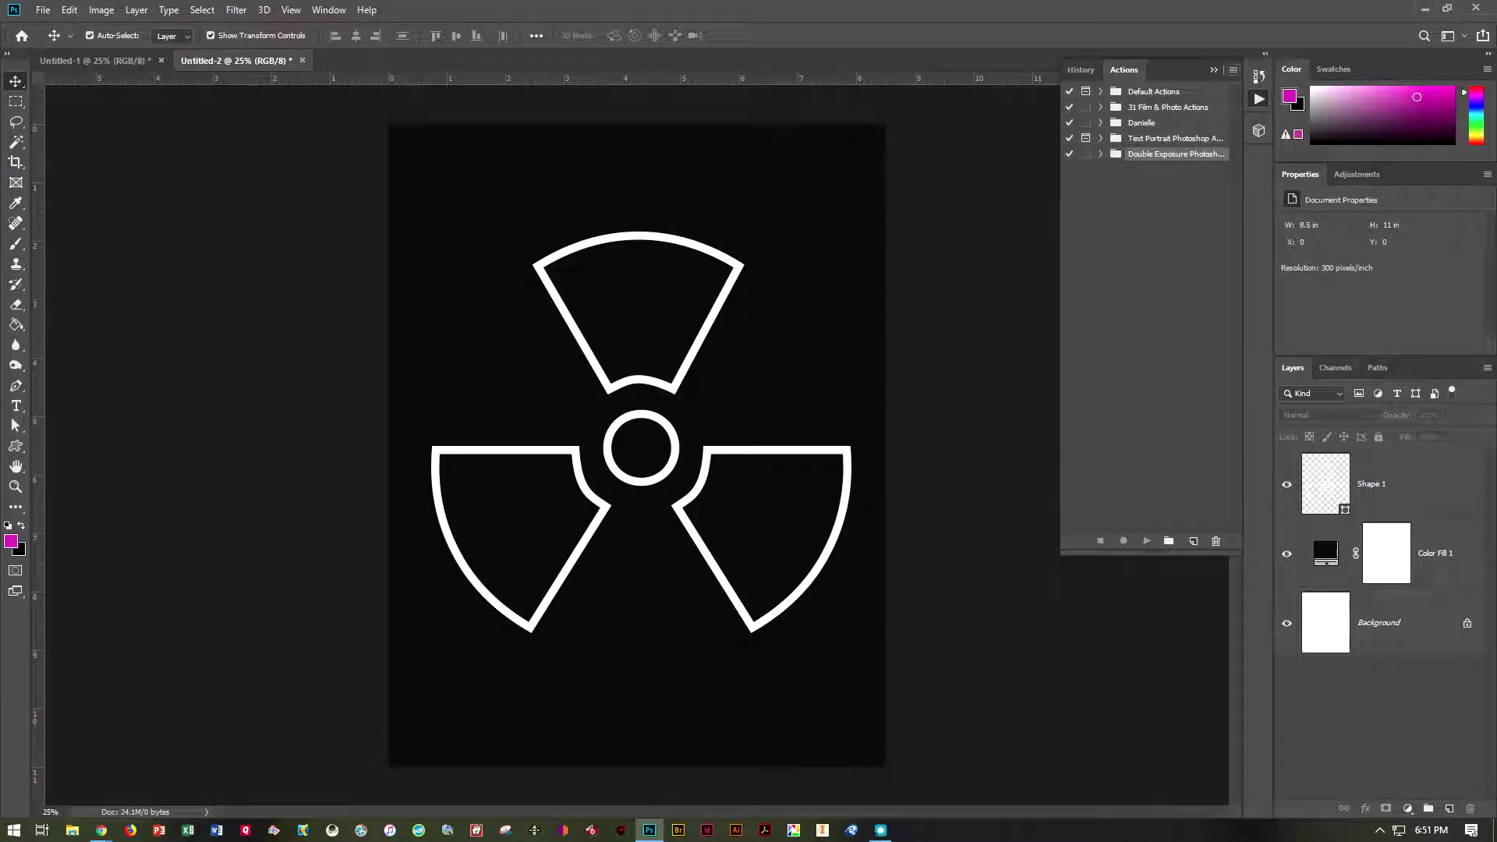
- Create a new action set named OSER
click(1232, 71)
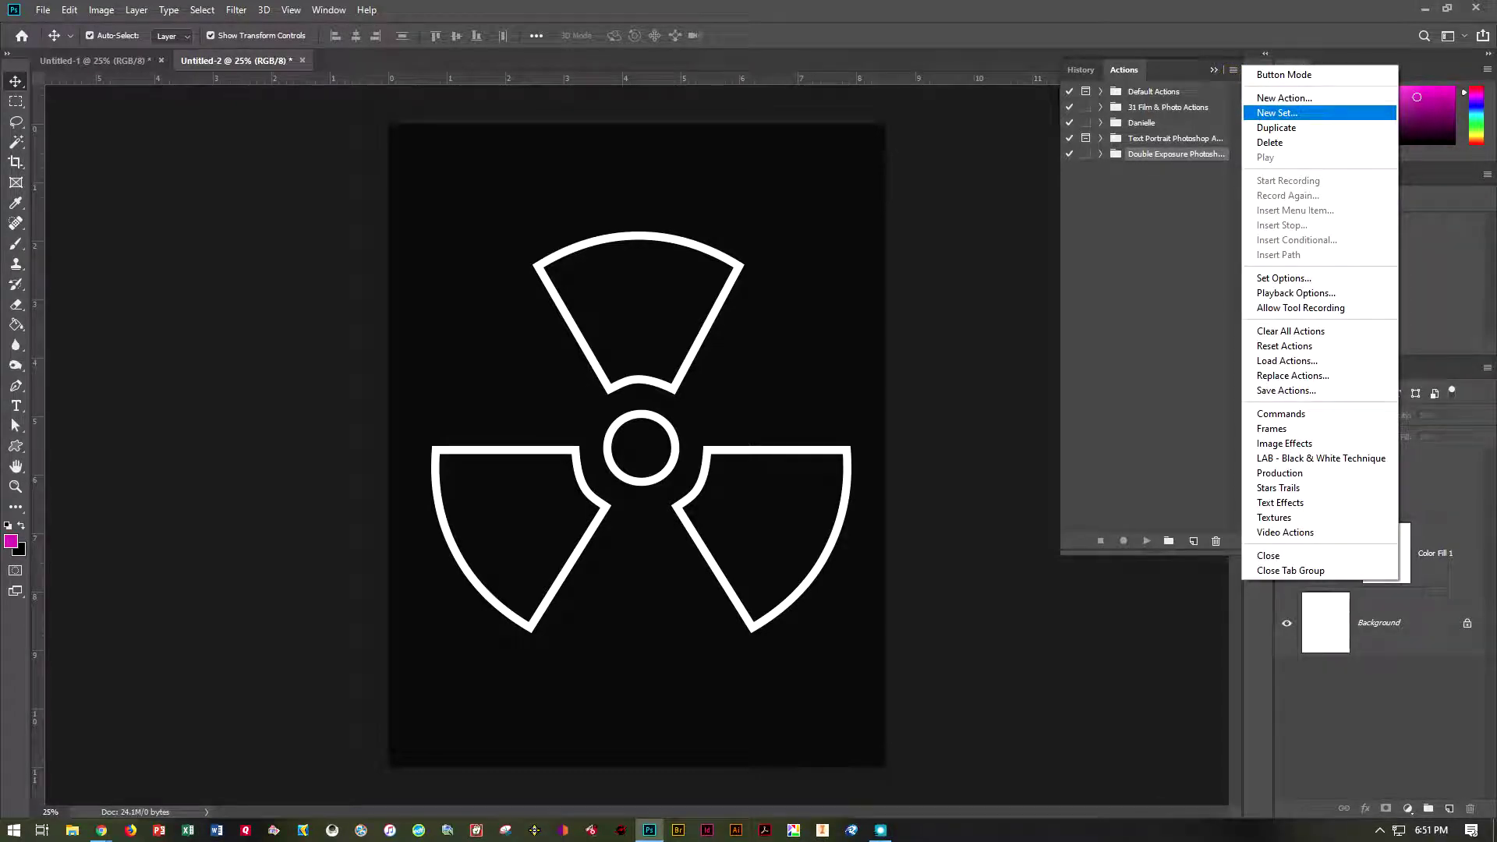
click(1276, 113)
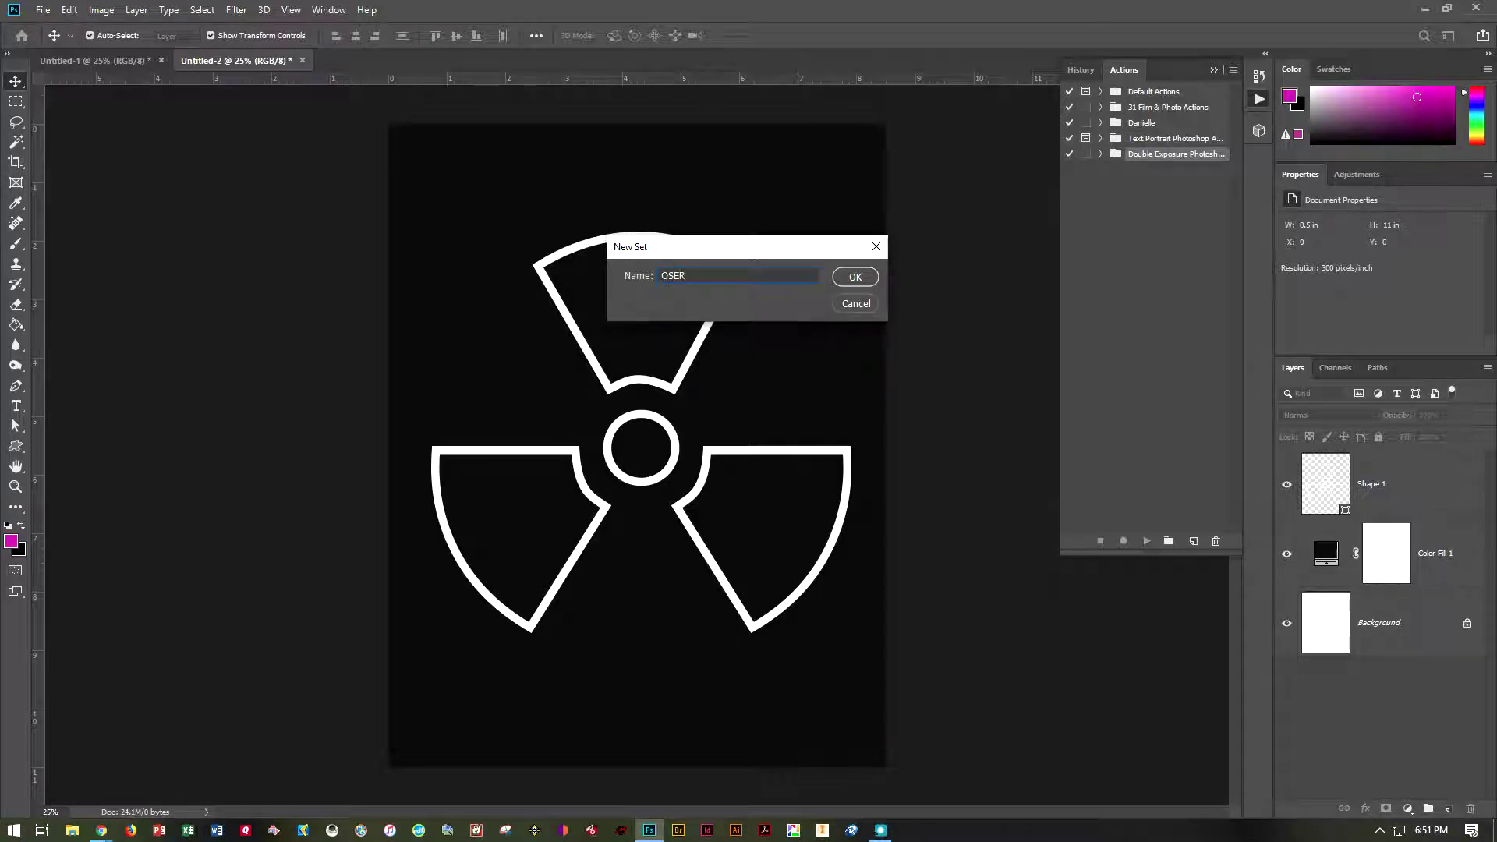
click(850, 278)
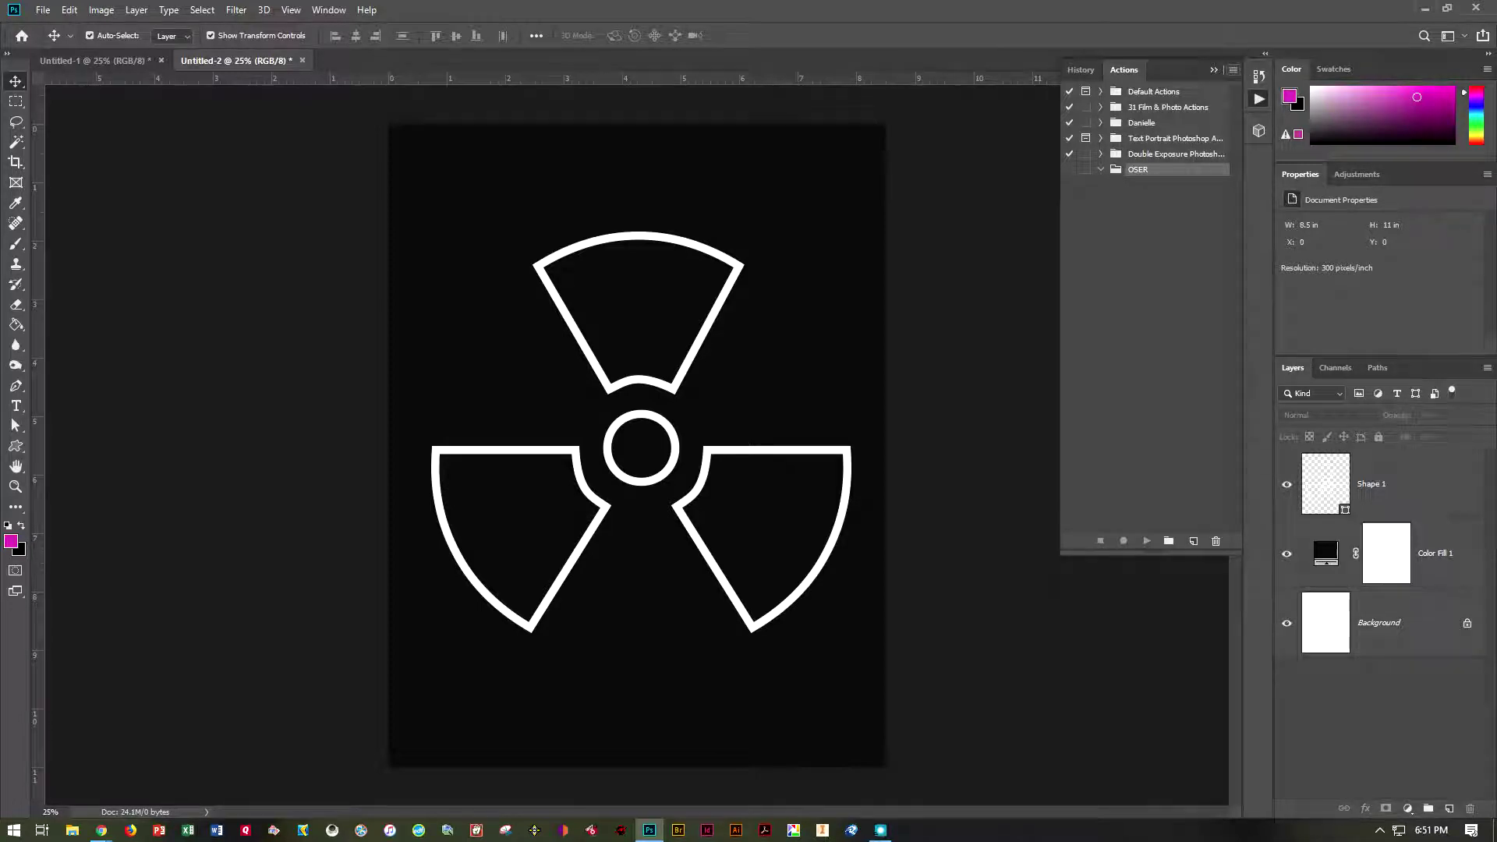
- Start recording a new action named Neon Effect in the OSER set and select the Shape 1 layer
click(1233, 69)
click(1259, 97)
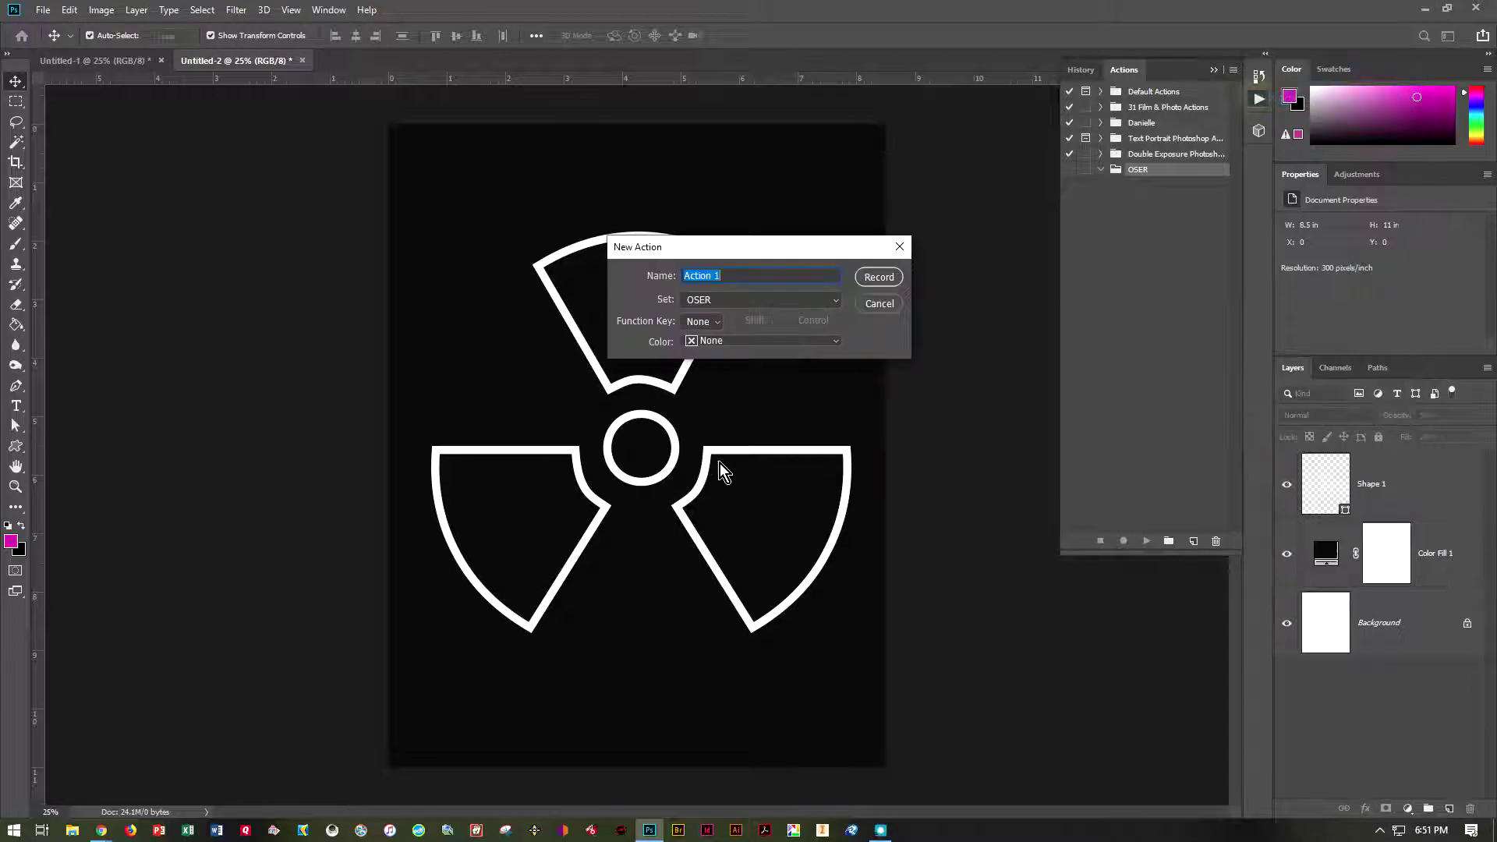
text(Neon Effect)
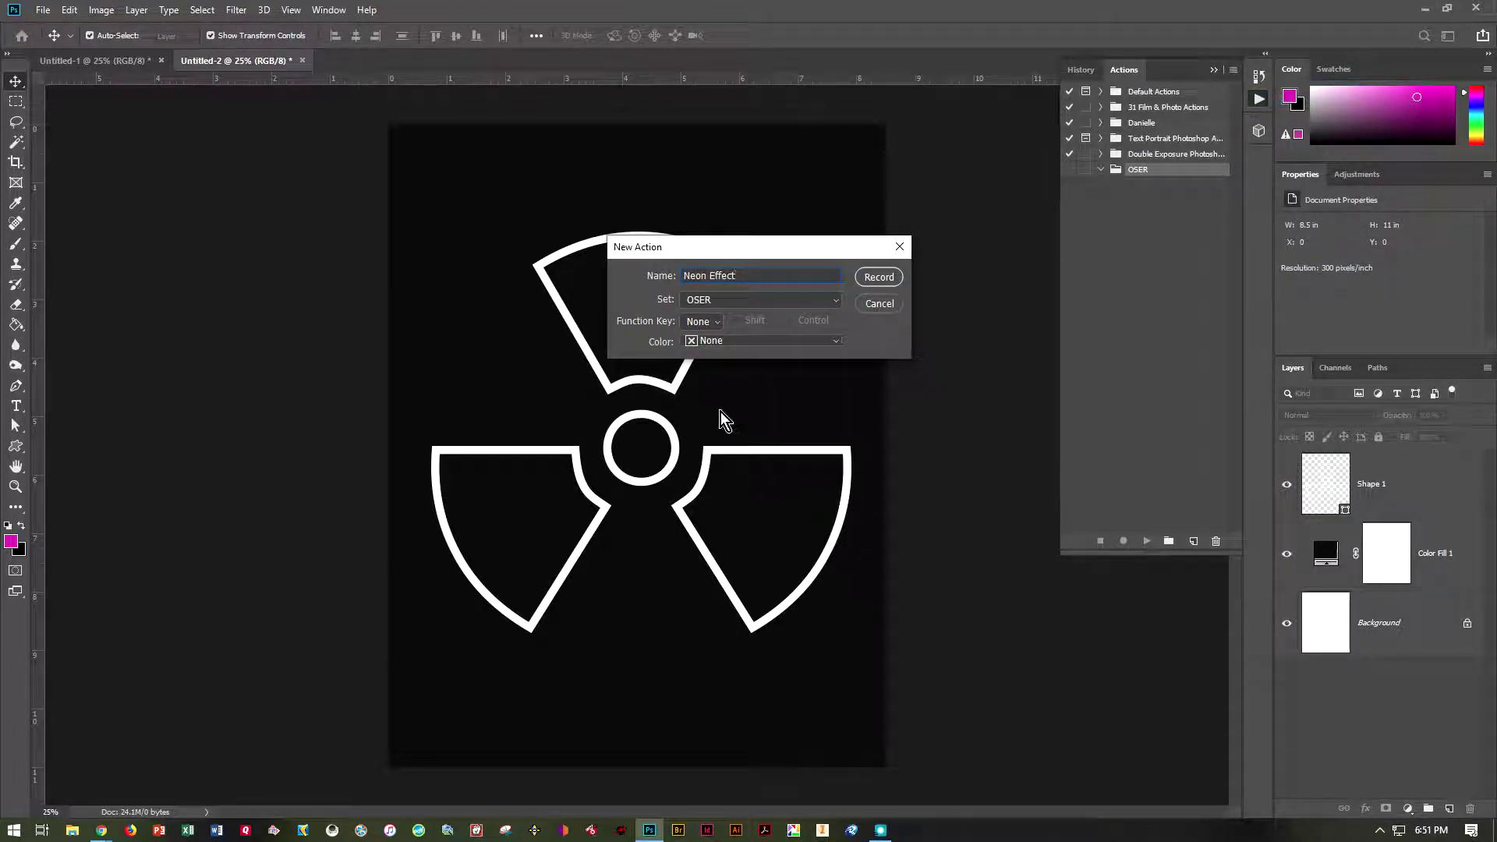
click(878, 277)
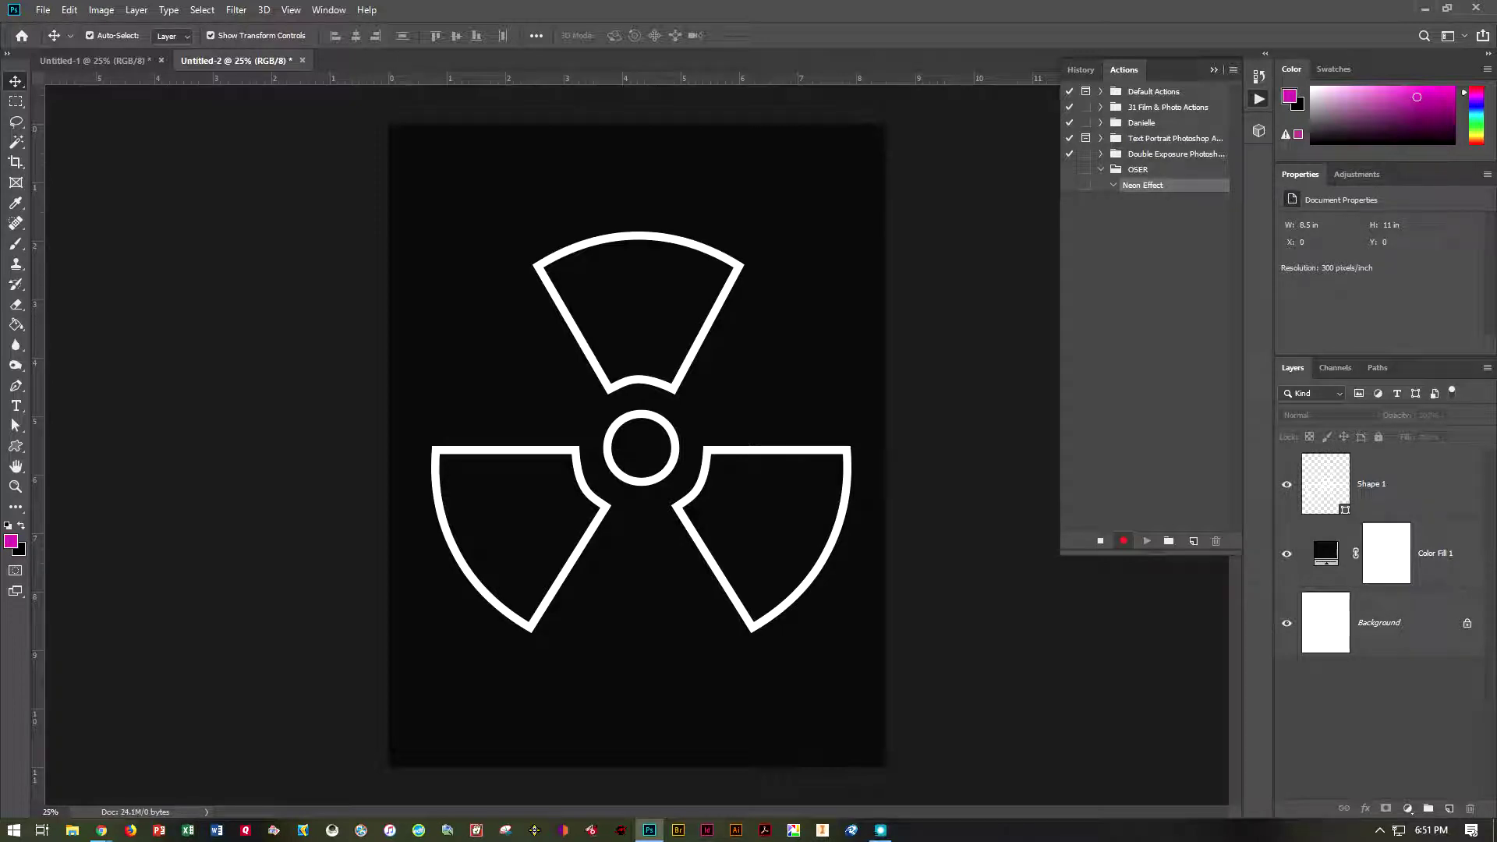
click(1379, 485)
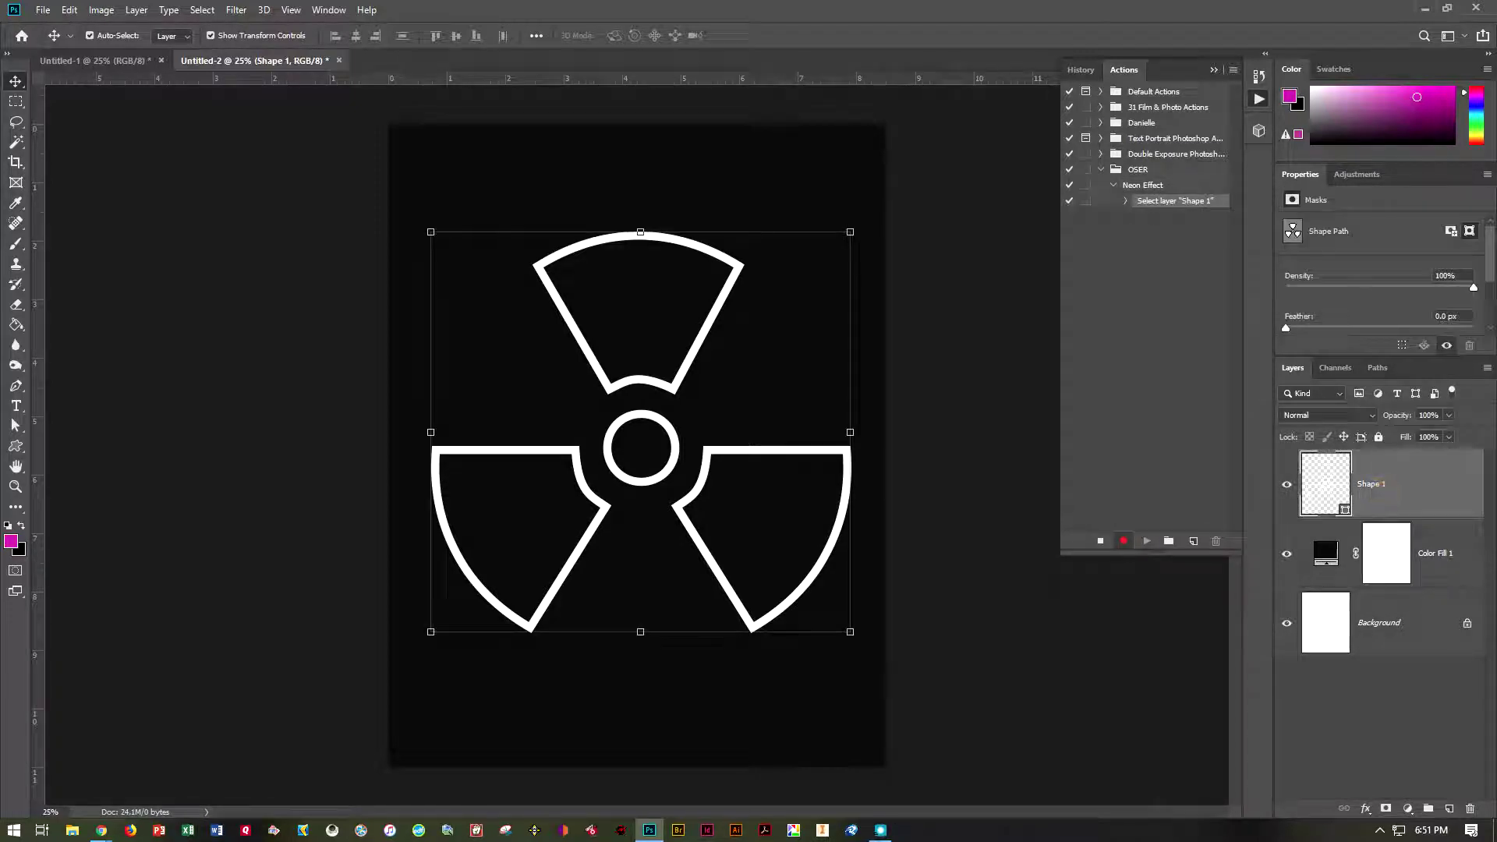
- Duplicate the Shape 1 layer as Shape 1 copy and hide the copy
right_click(1373, 483)
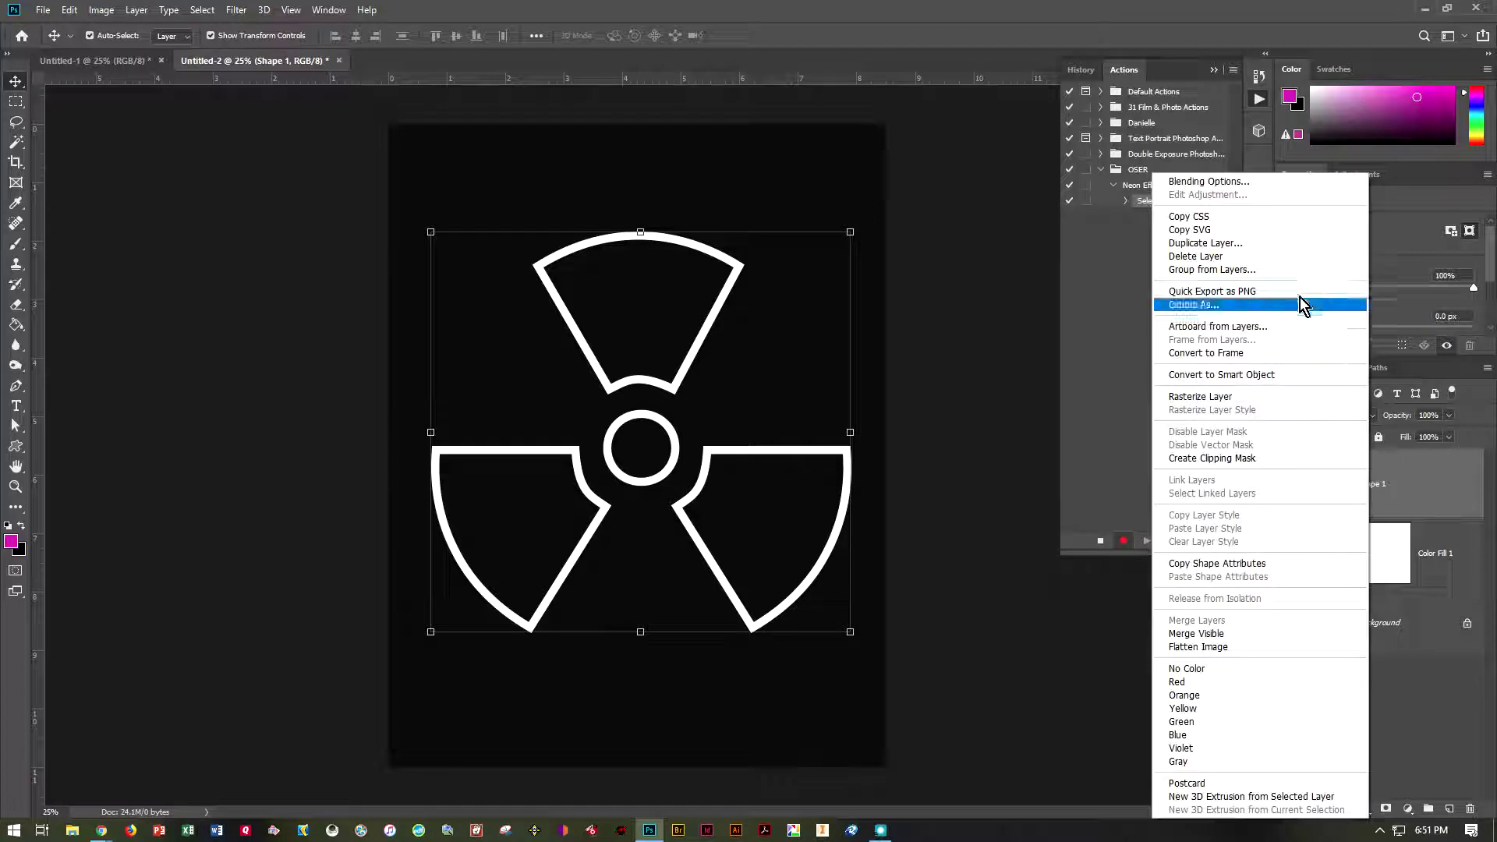
click(1264, 243)
click(882, 248)
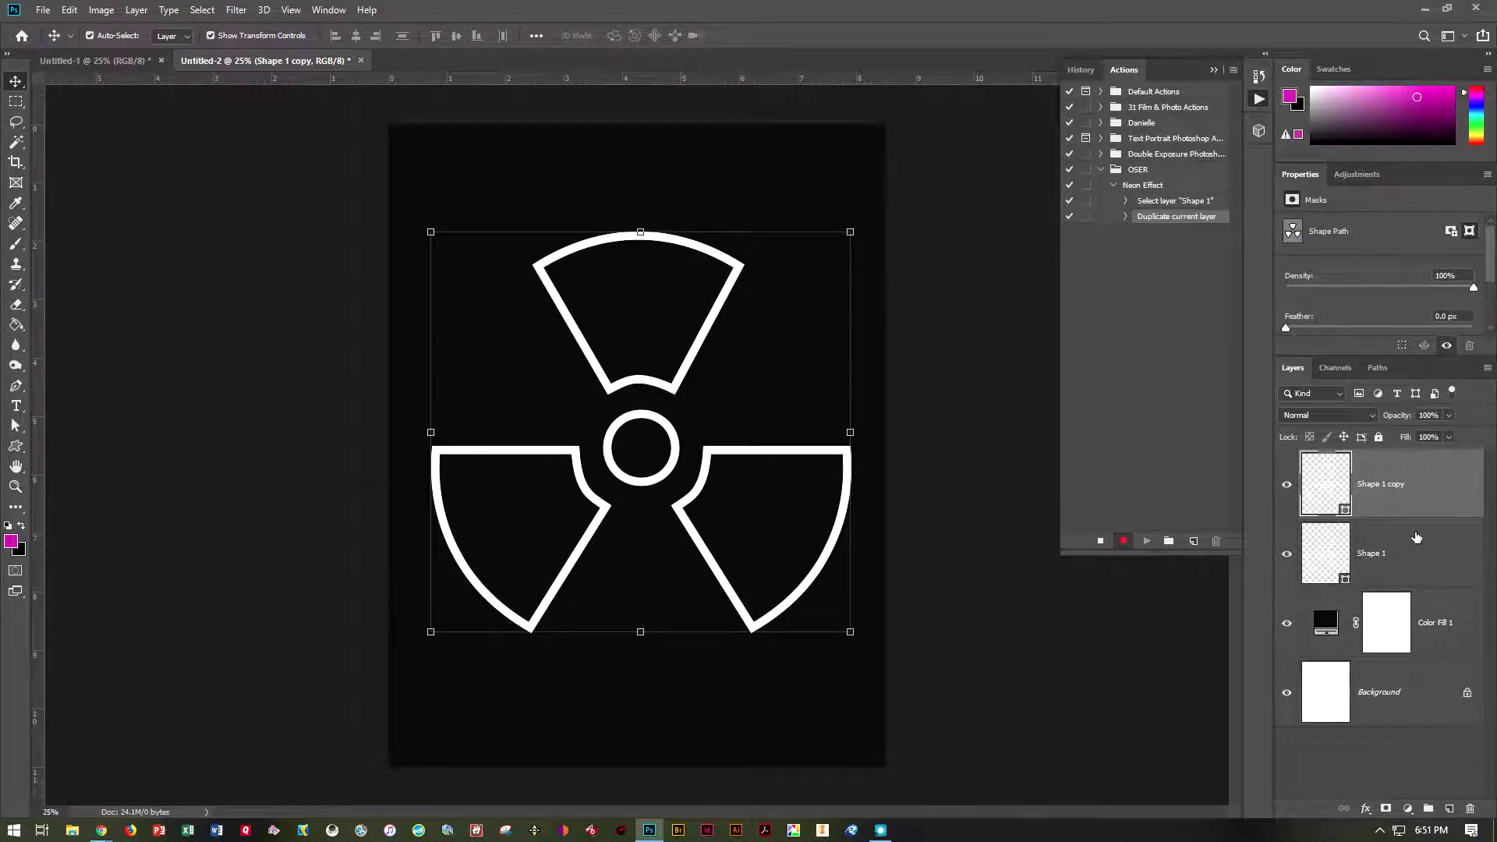
click(1287, 485)
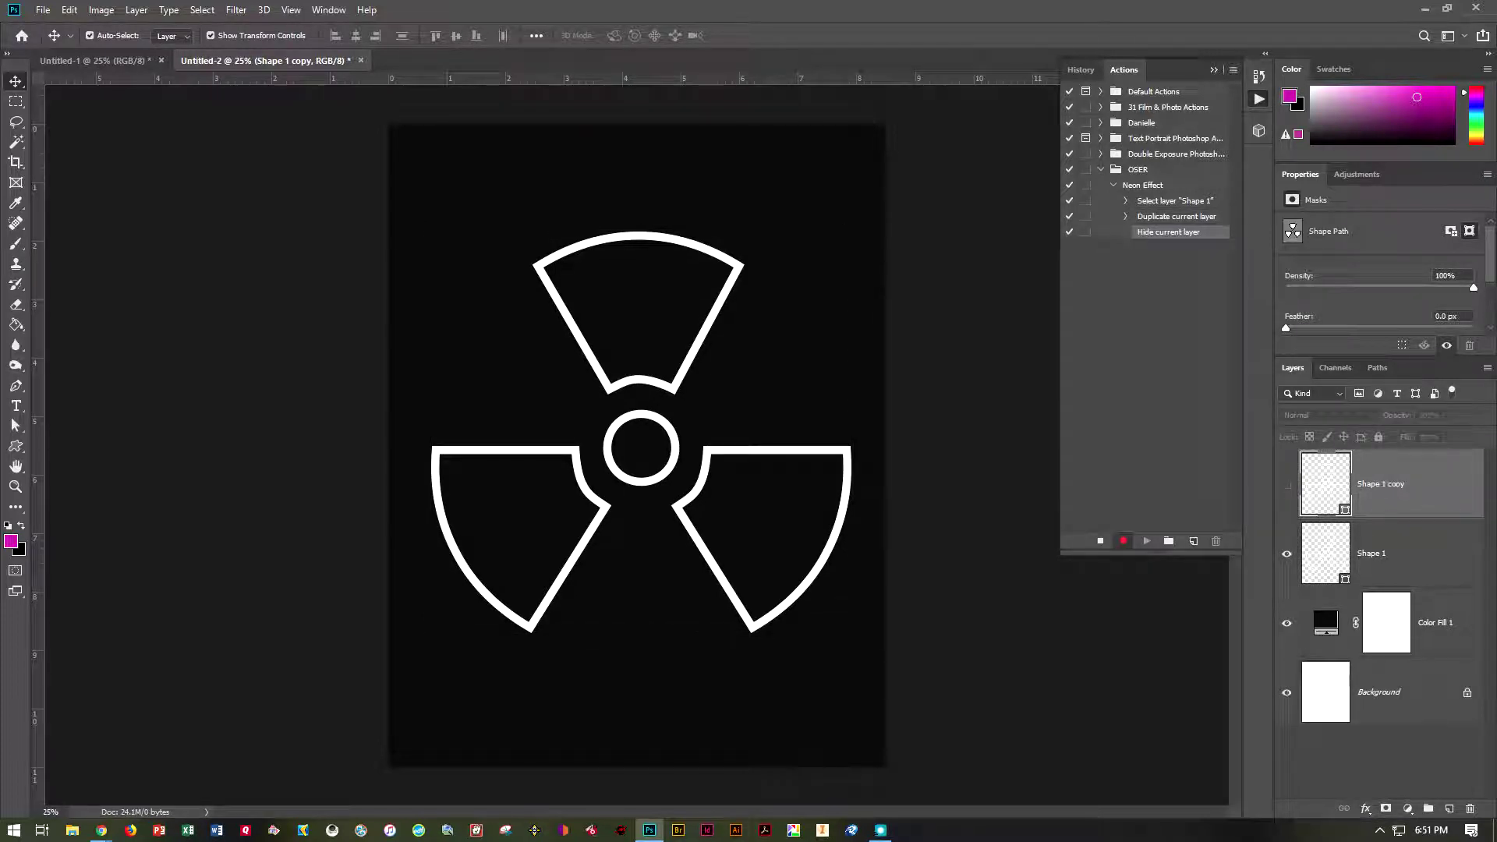
- Add a Gradient Overlay to the original Shape 1 layer with Normal blend mode and 60% opacity
click(1396, 553)
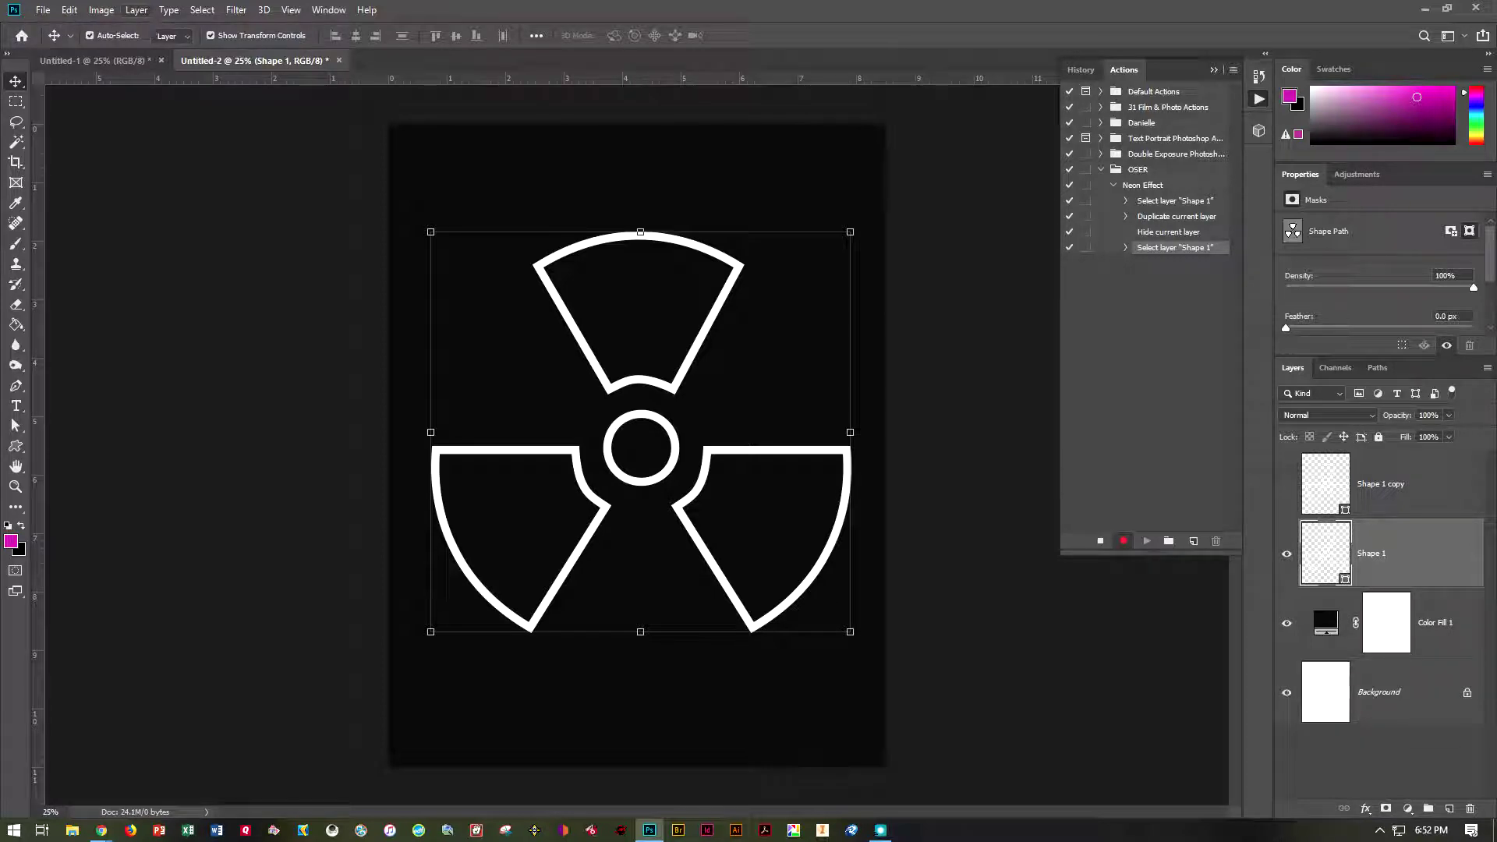
click(137, 10)
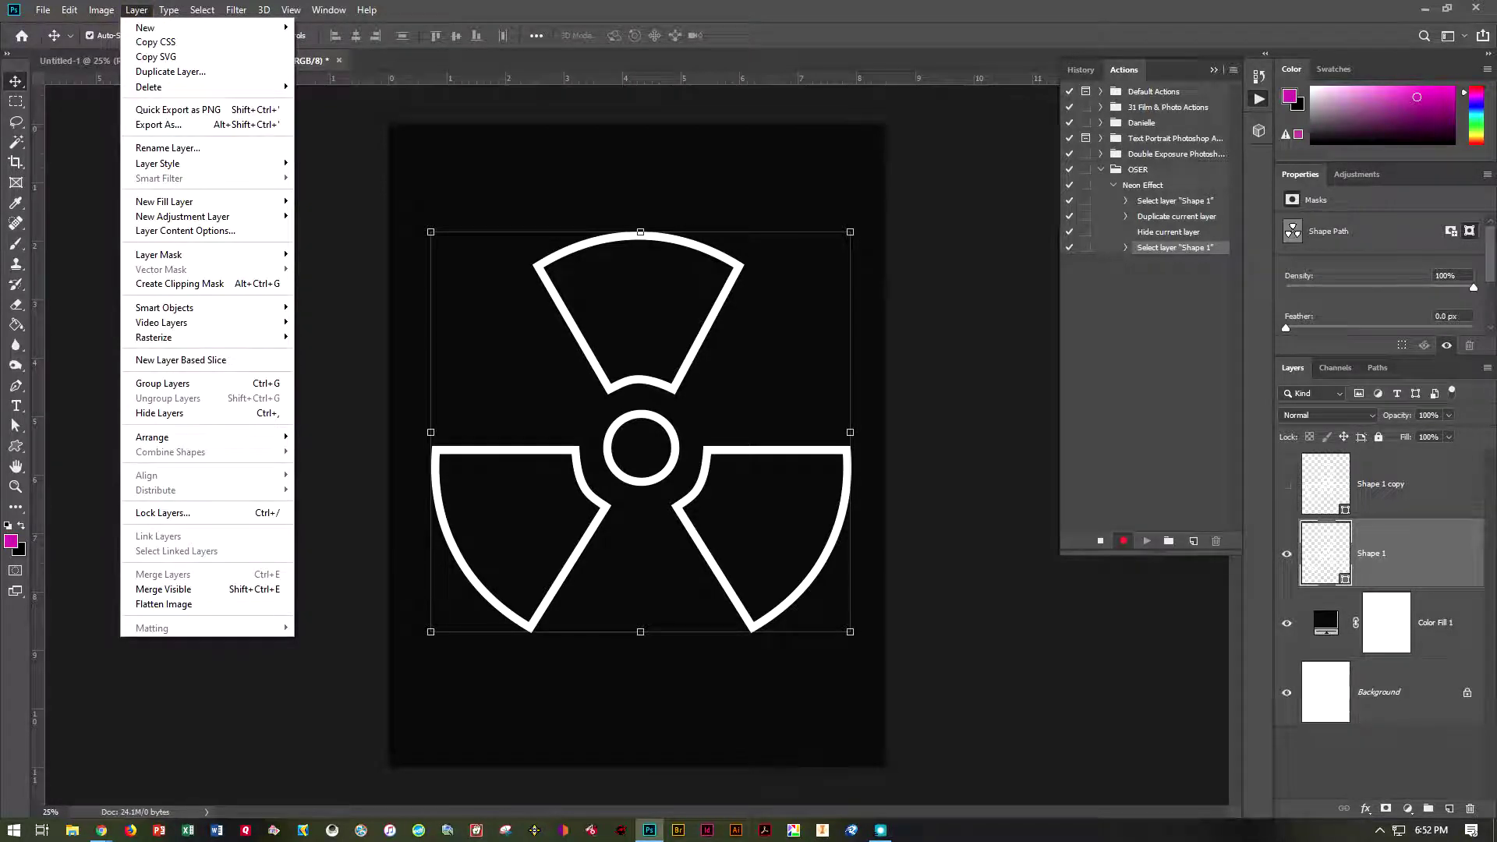
mouse_move(180, 163)
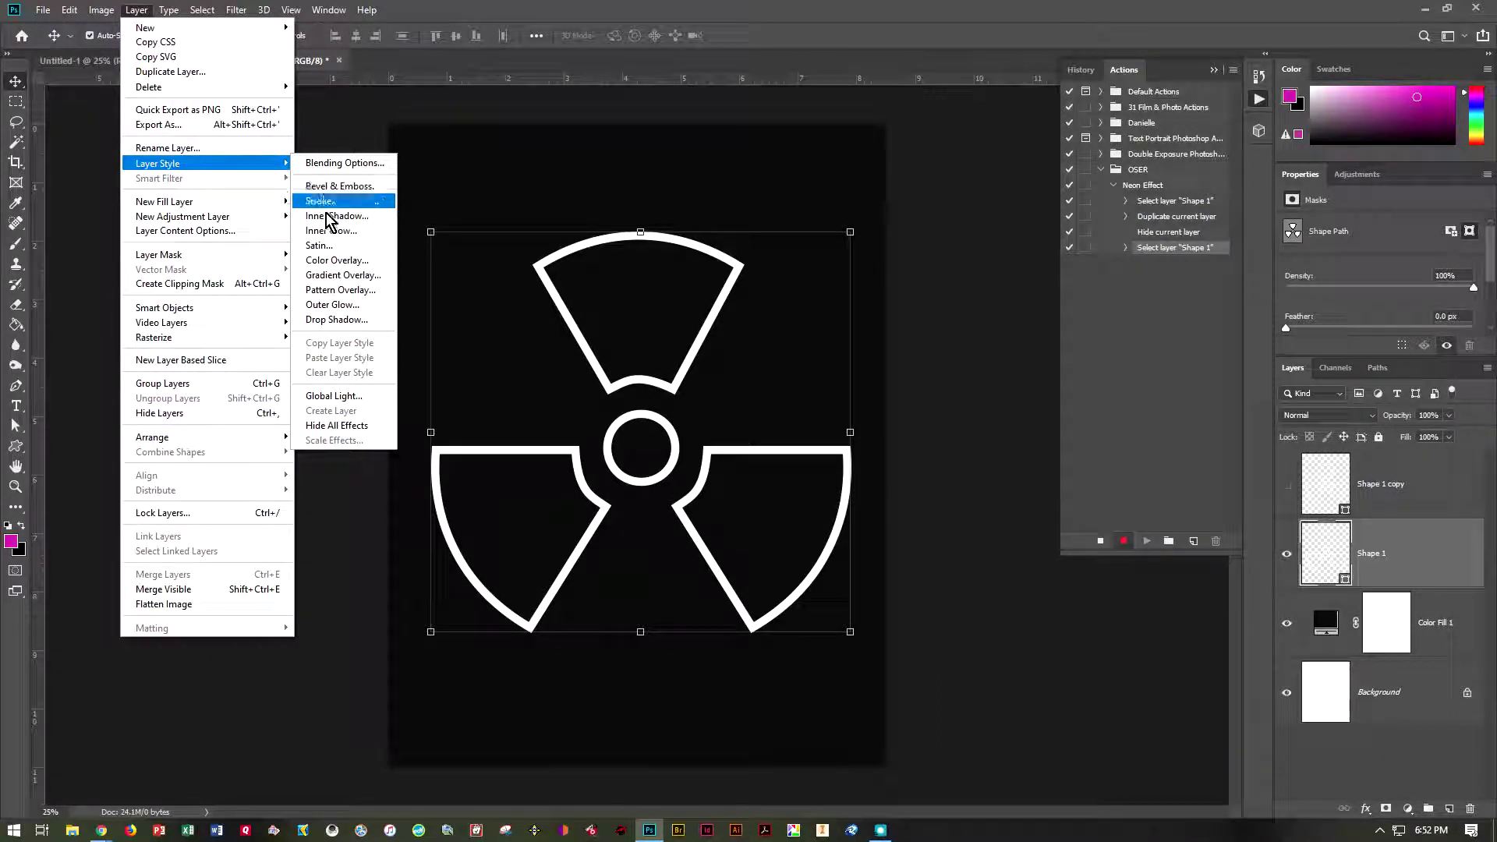
click(343, 275)
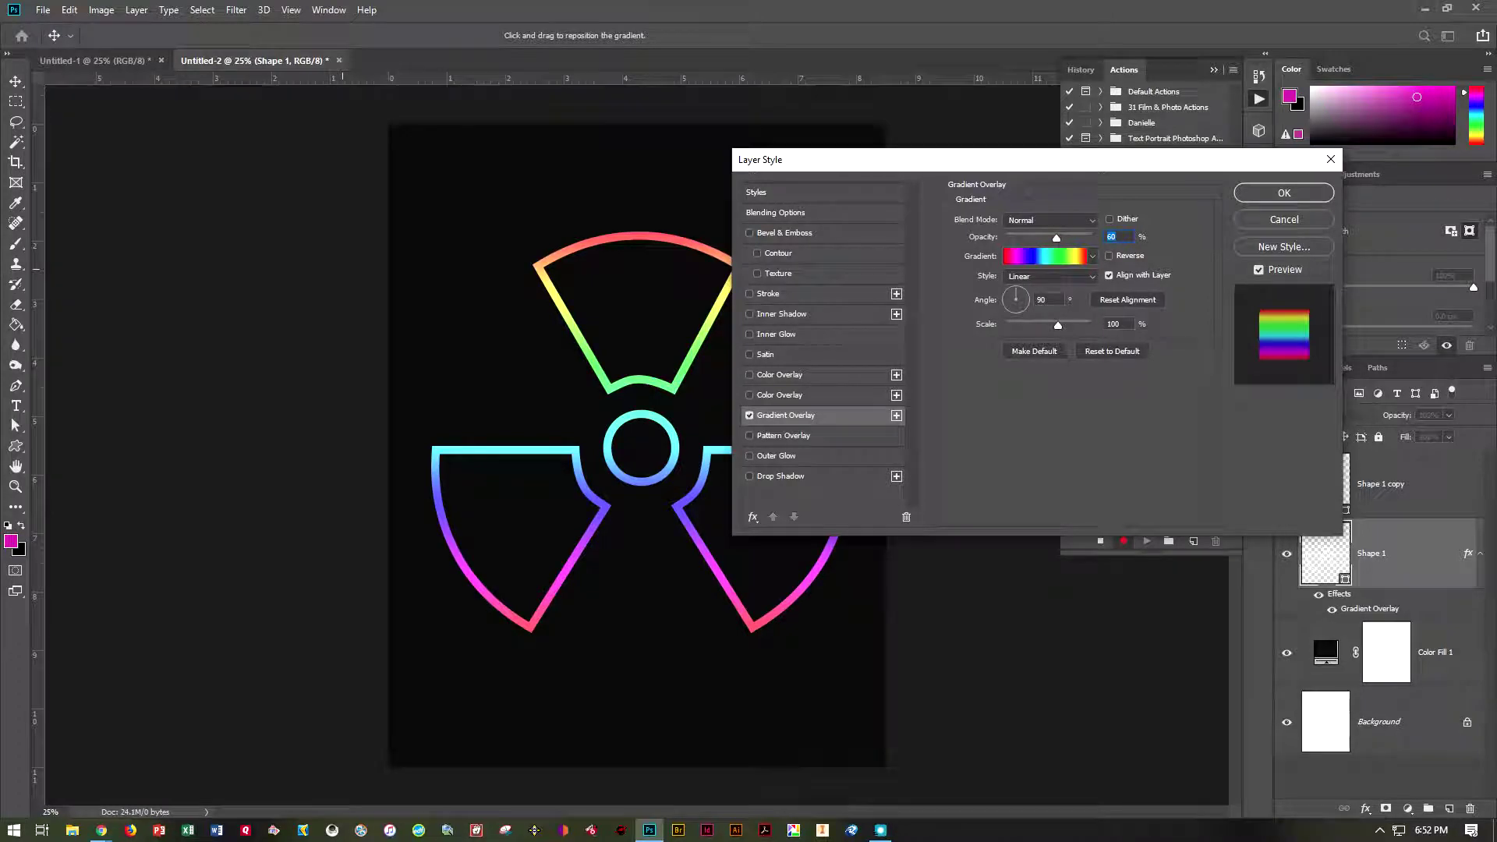
click(1029, 219)
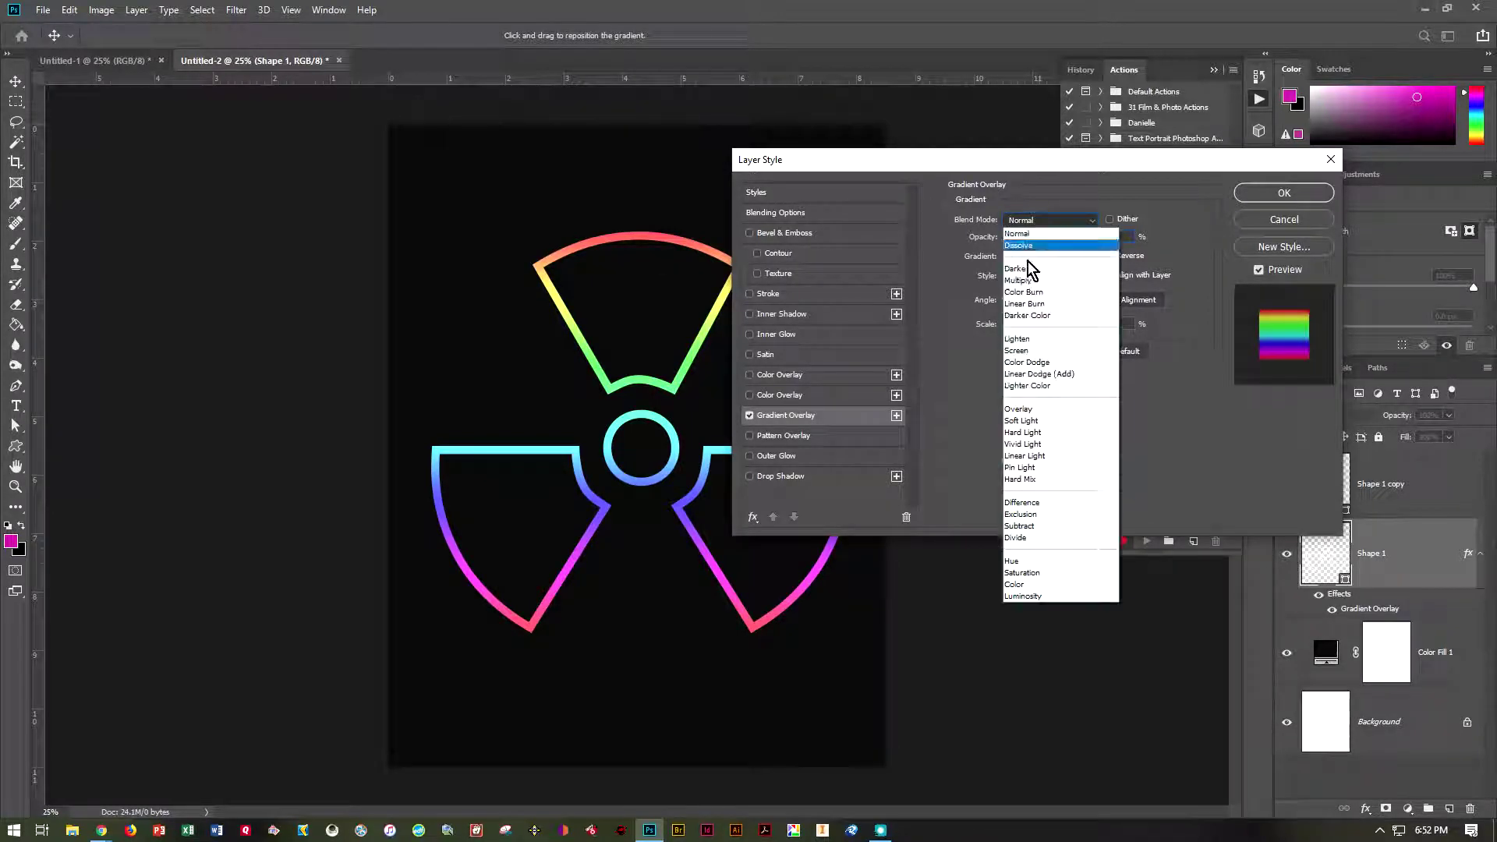
click(1017, 233)
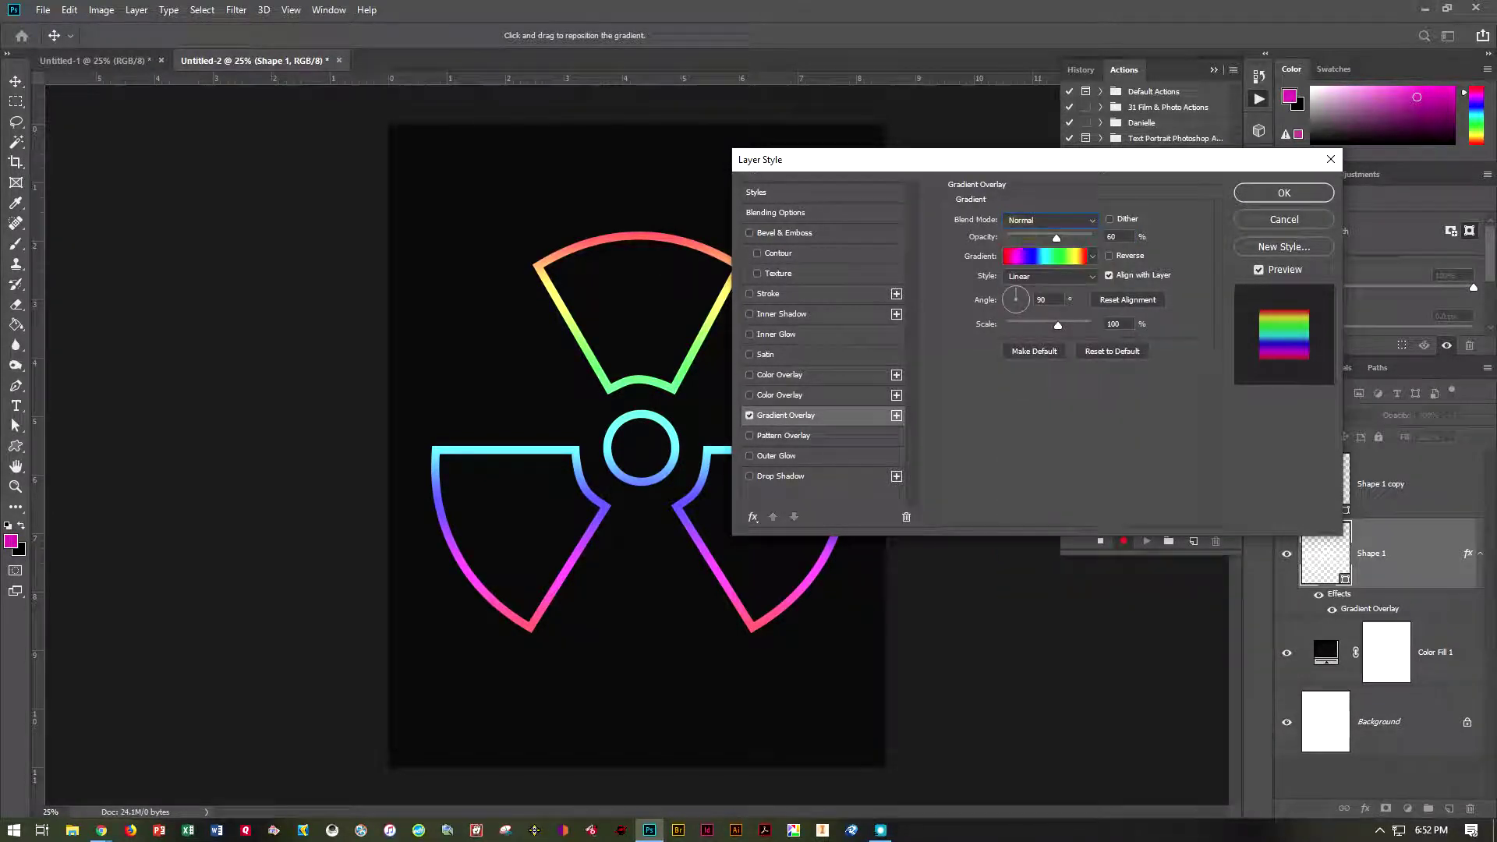
double_click(1114, 236)
text(60)
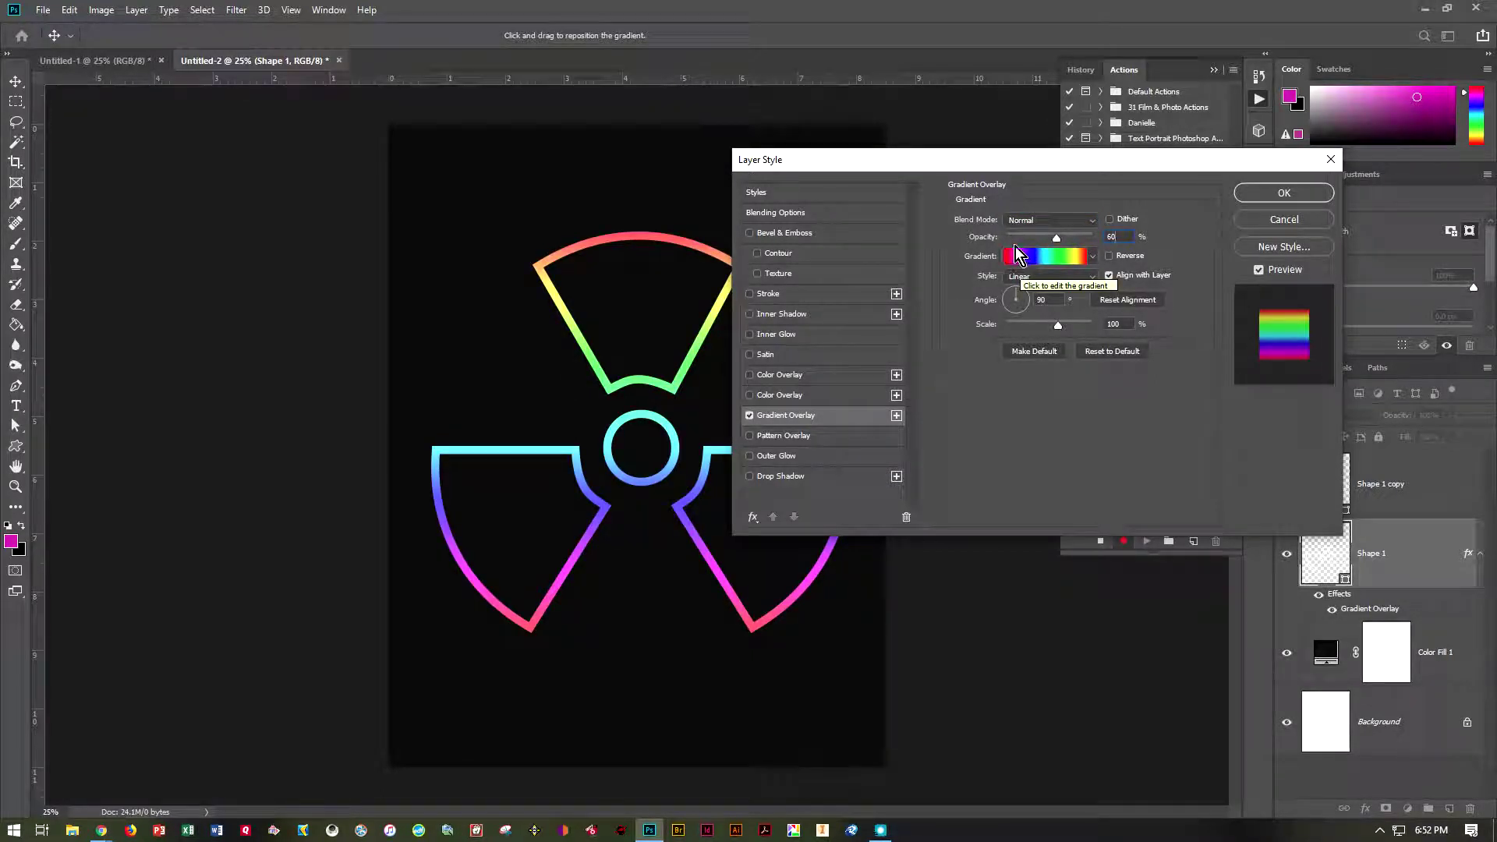
- Choose the rainbow spectrum gradient for the overlay, with Radial style and 97% scale, and apply the layer style
click(1092, 256)
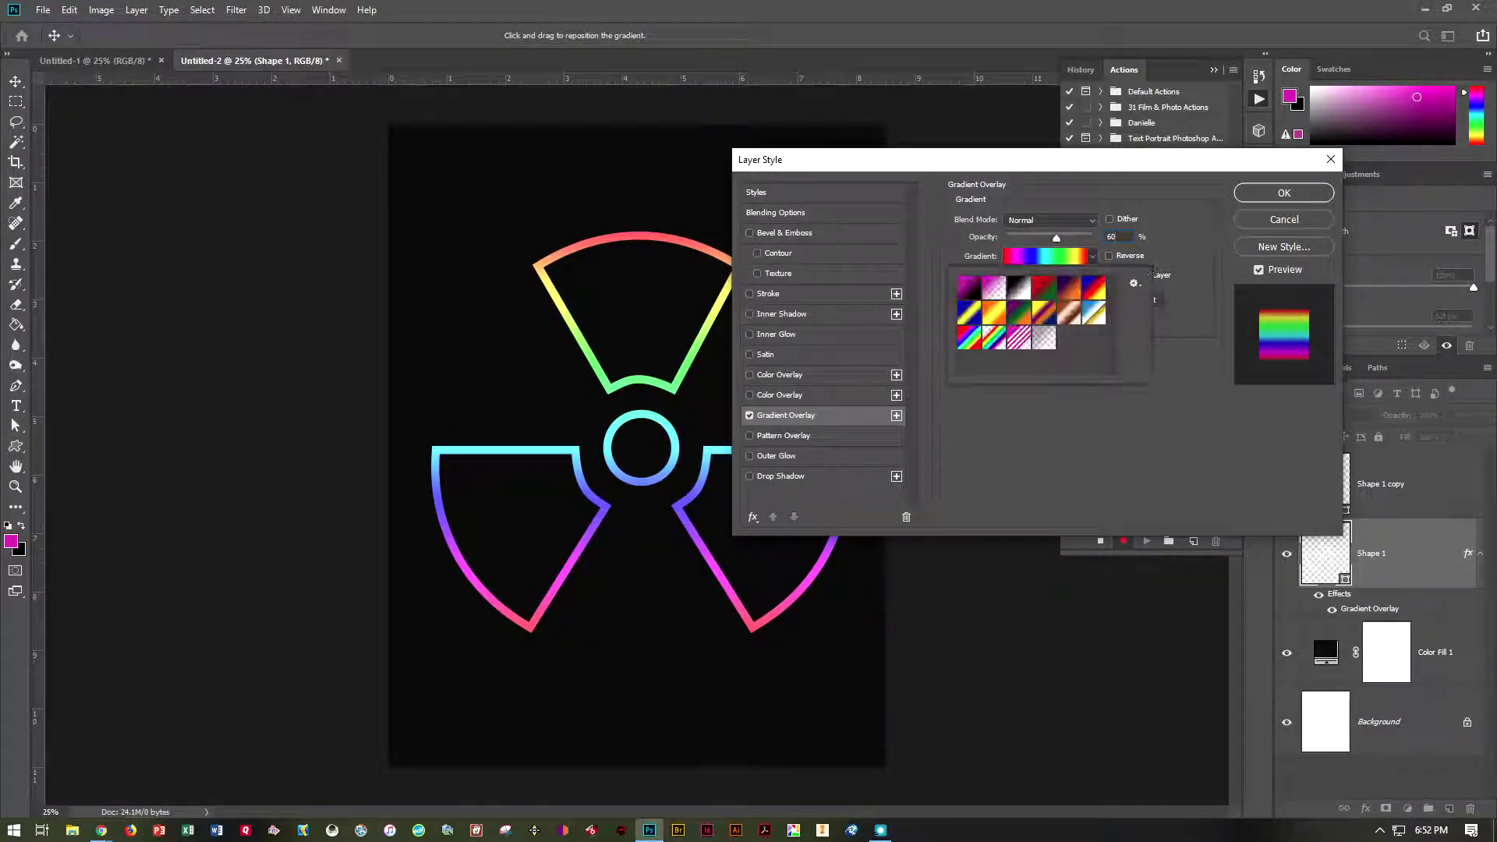
click(978, 320)
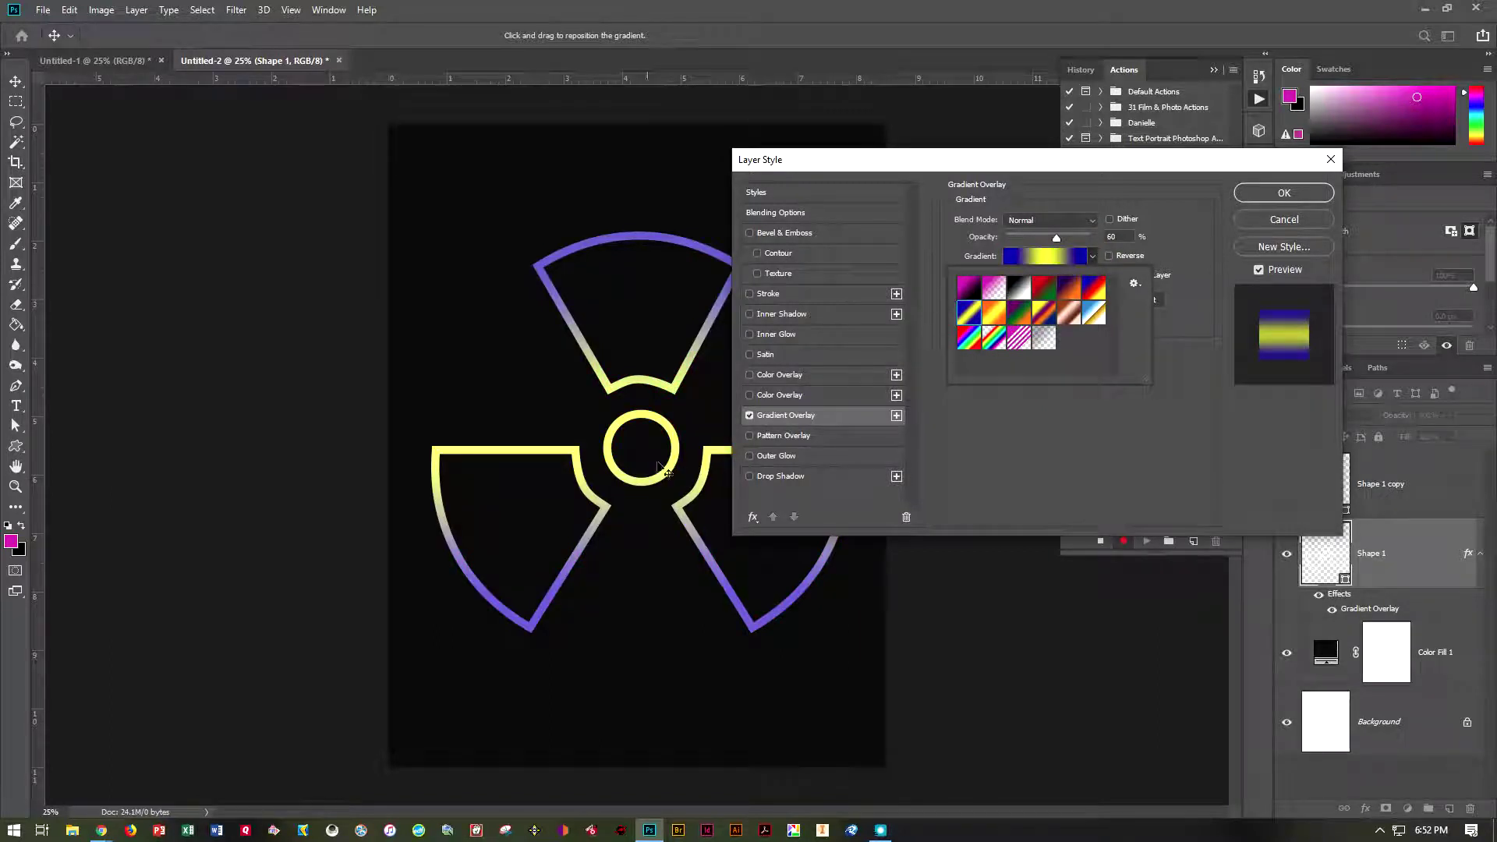
click(992, 314)
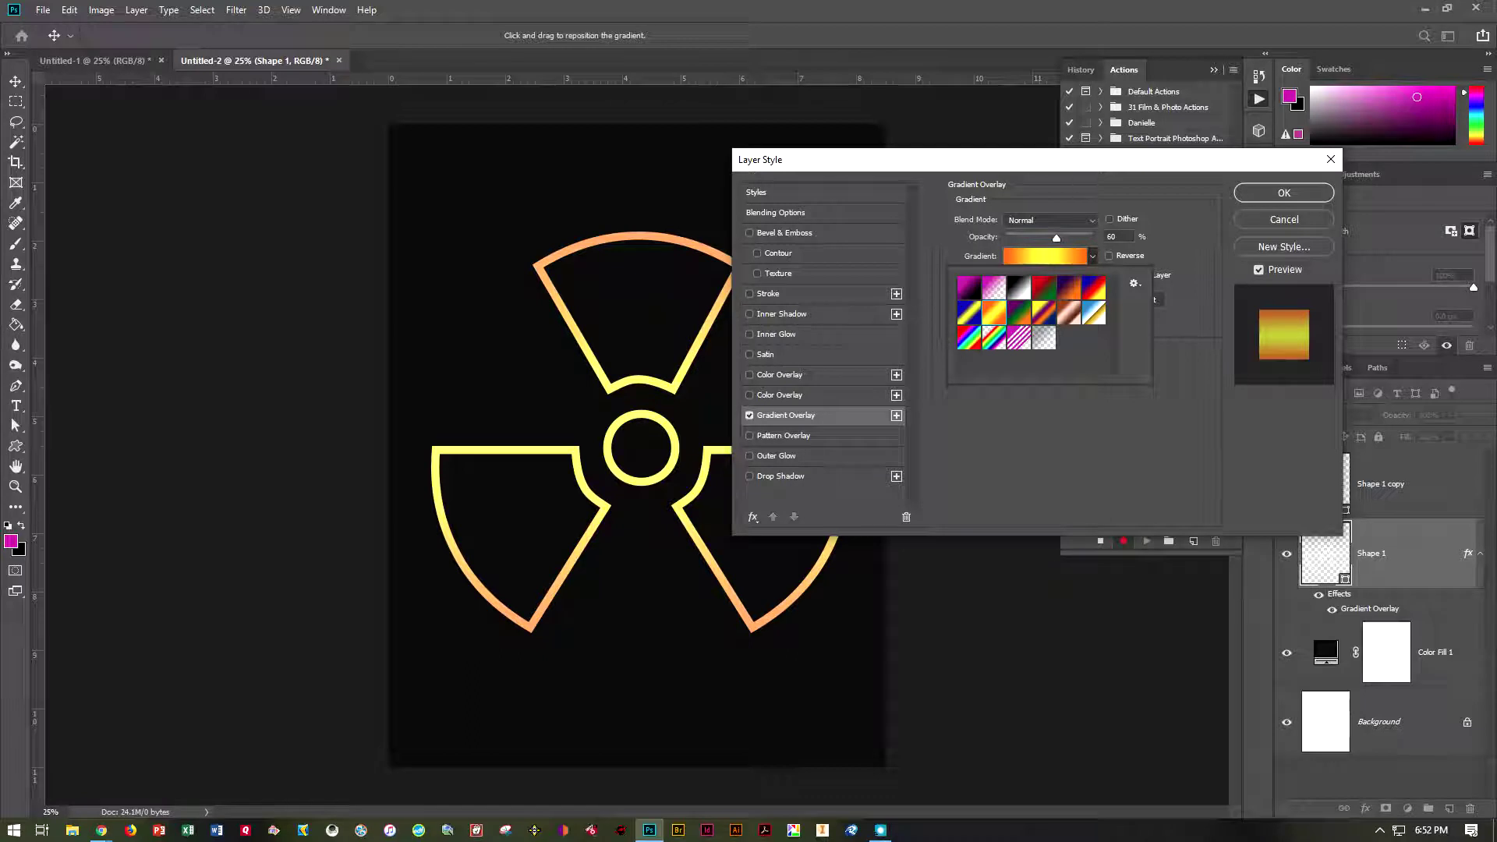
click(969, 338)
drag(1058, 162, 1228, 231)
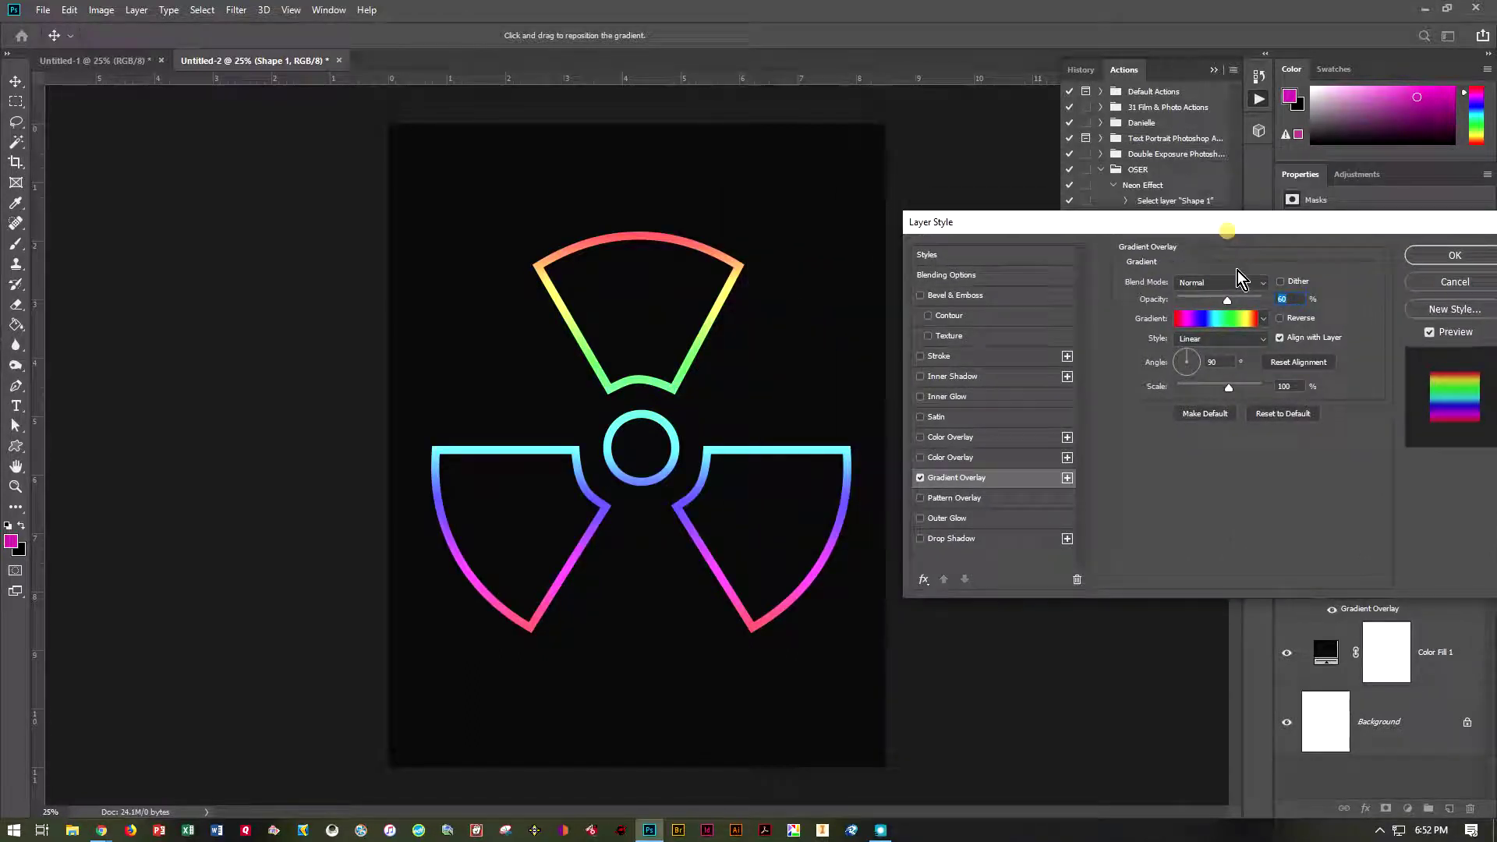
click(1188, 341)
click(1190, 358)
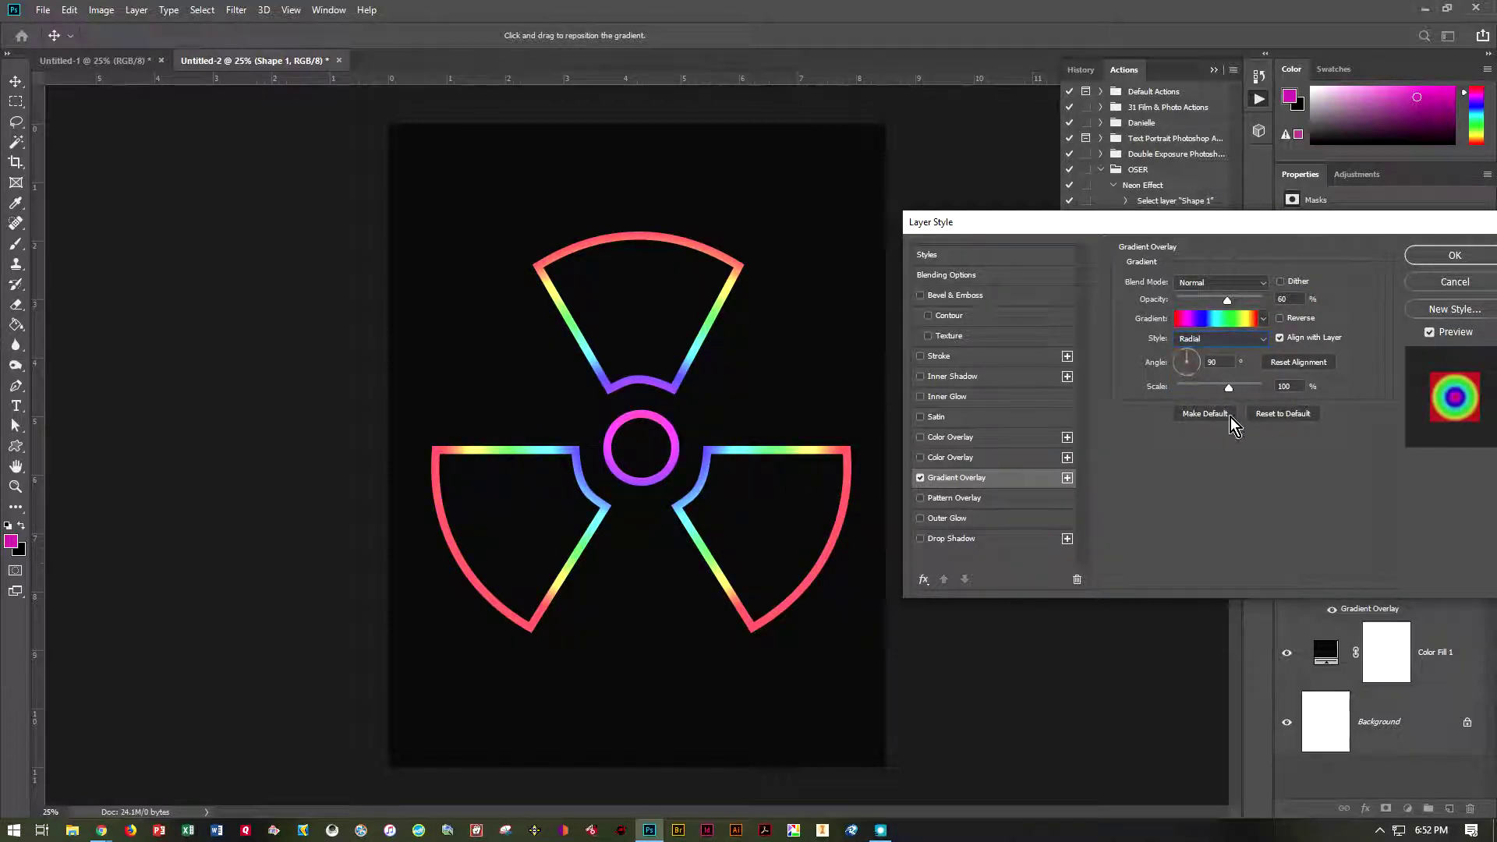
mouse_move(1227, 391)
mouse_down()
mouse_move(1181, 390)
mouse_move(1227, 387)
mouse_up()
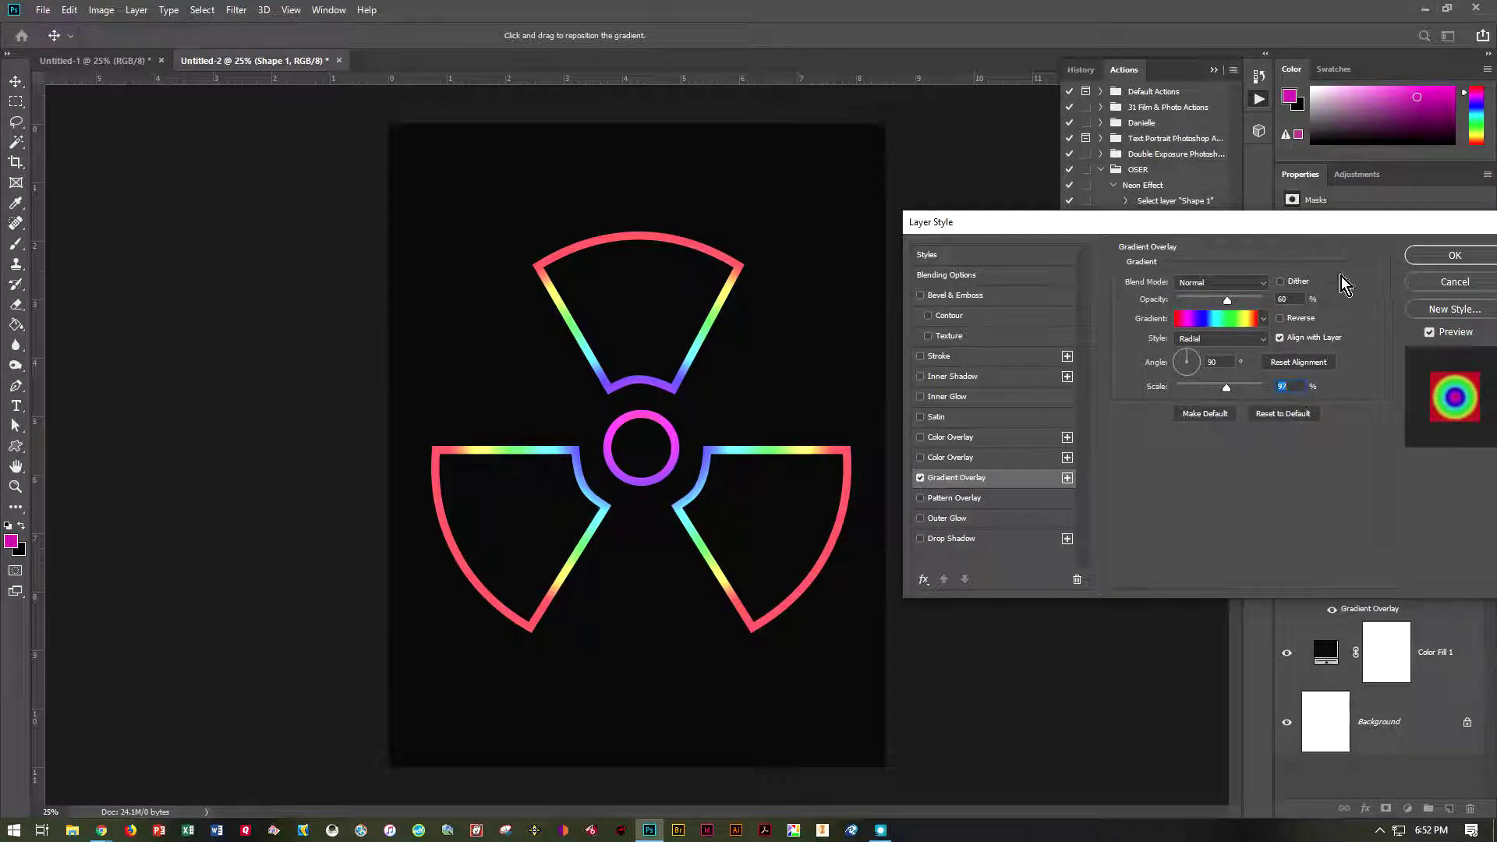
click(1424, 254)
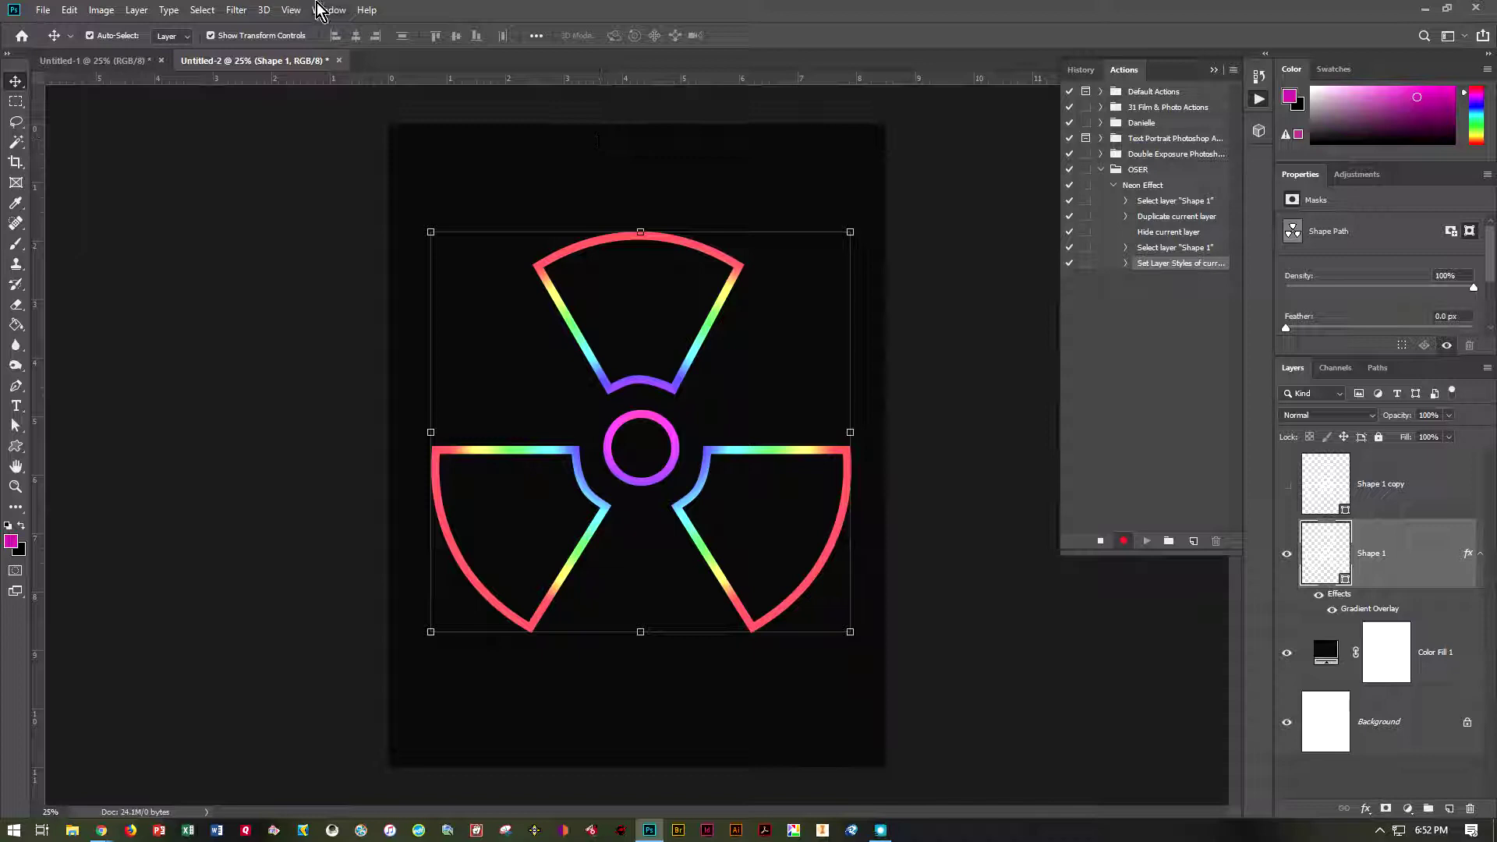
- Convert the Shape 1 layer to a smart object and apply a Gaussian Blur with a 4-pixel radius
click(236, 10)
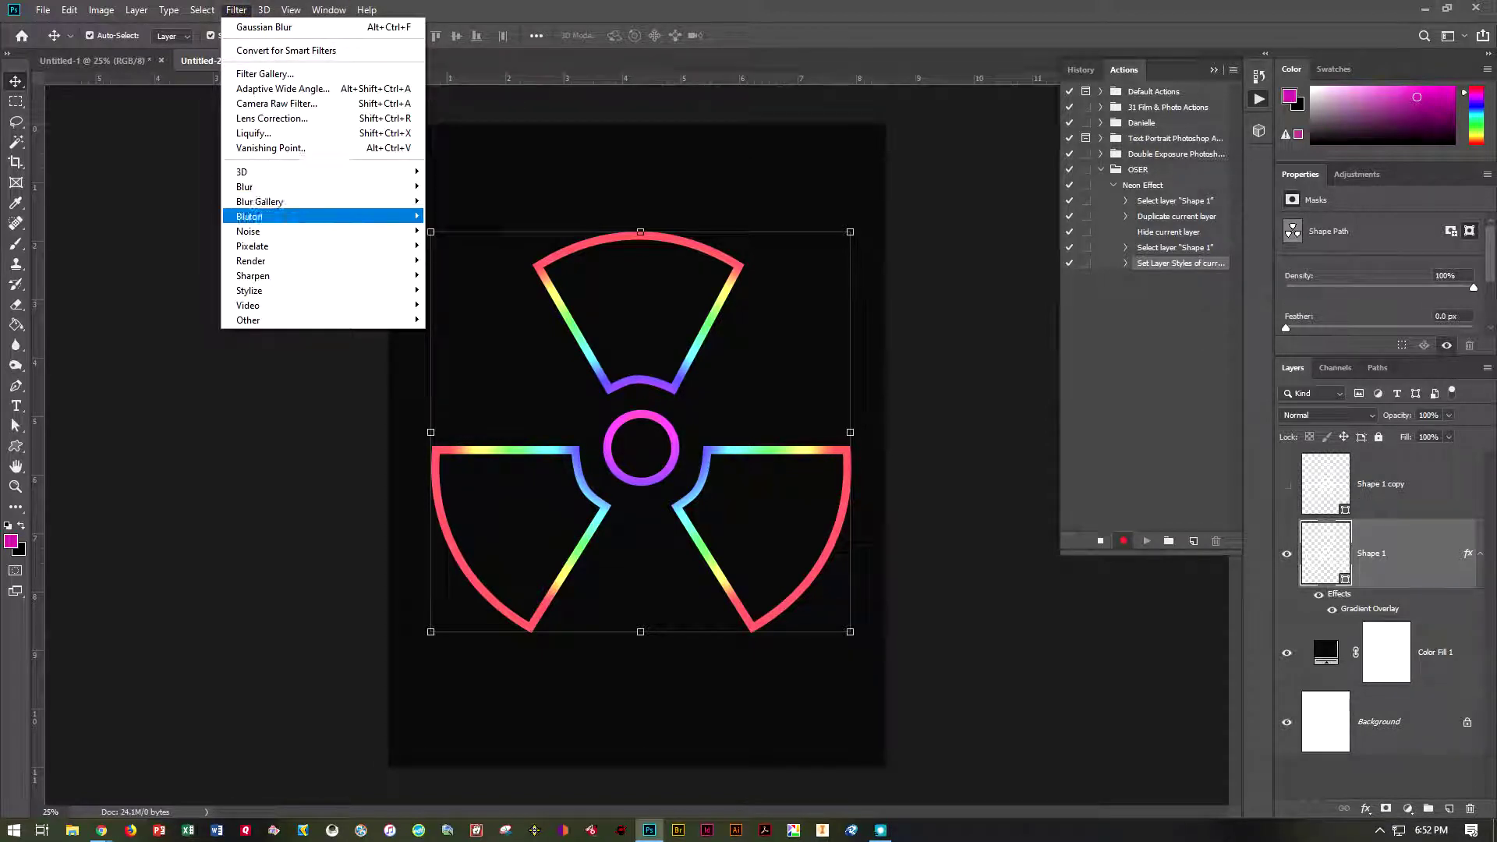
mouse_move(294, 185)
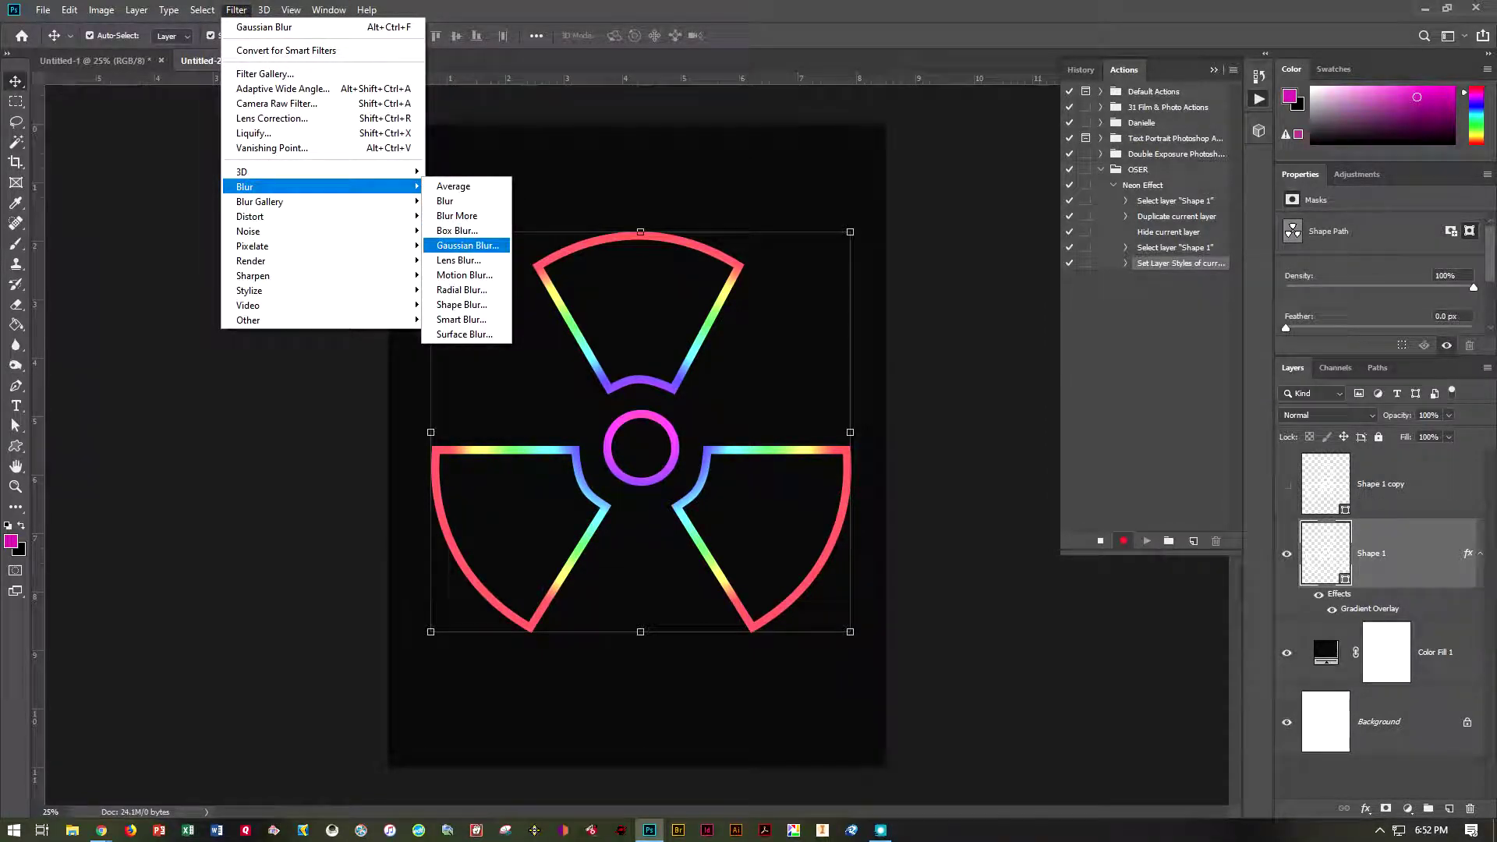
click(466, 245)
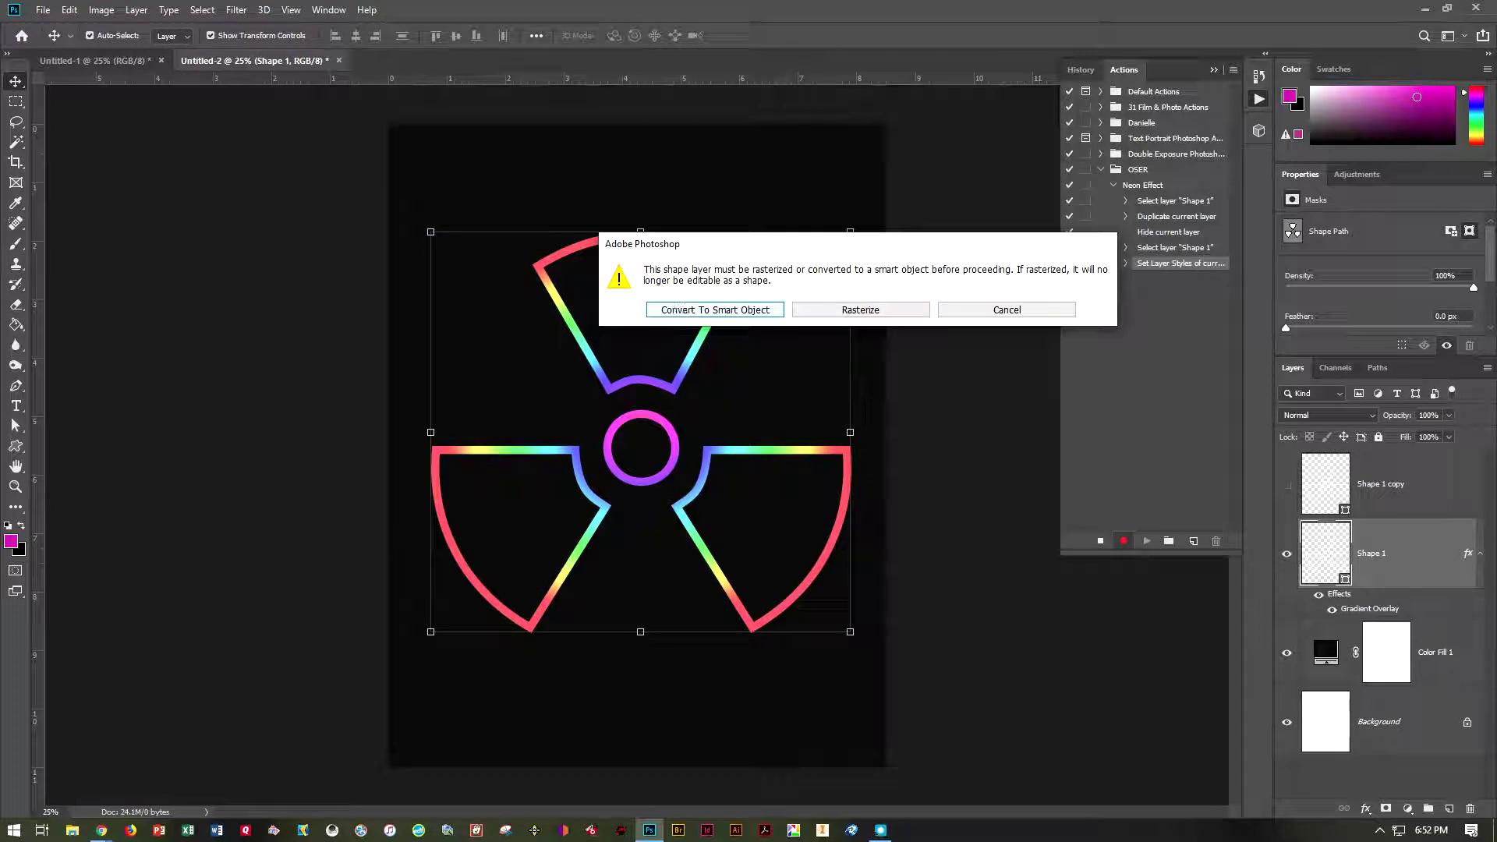
key(Return)
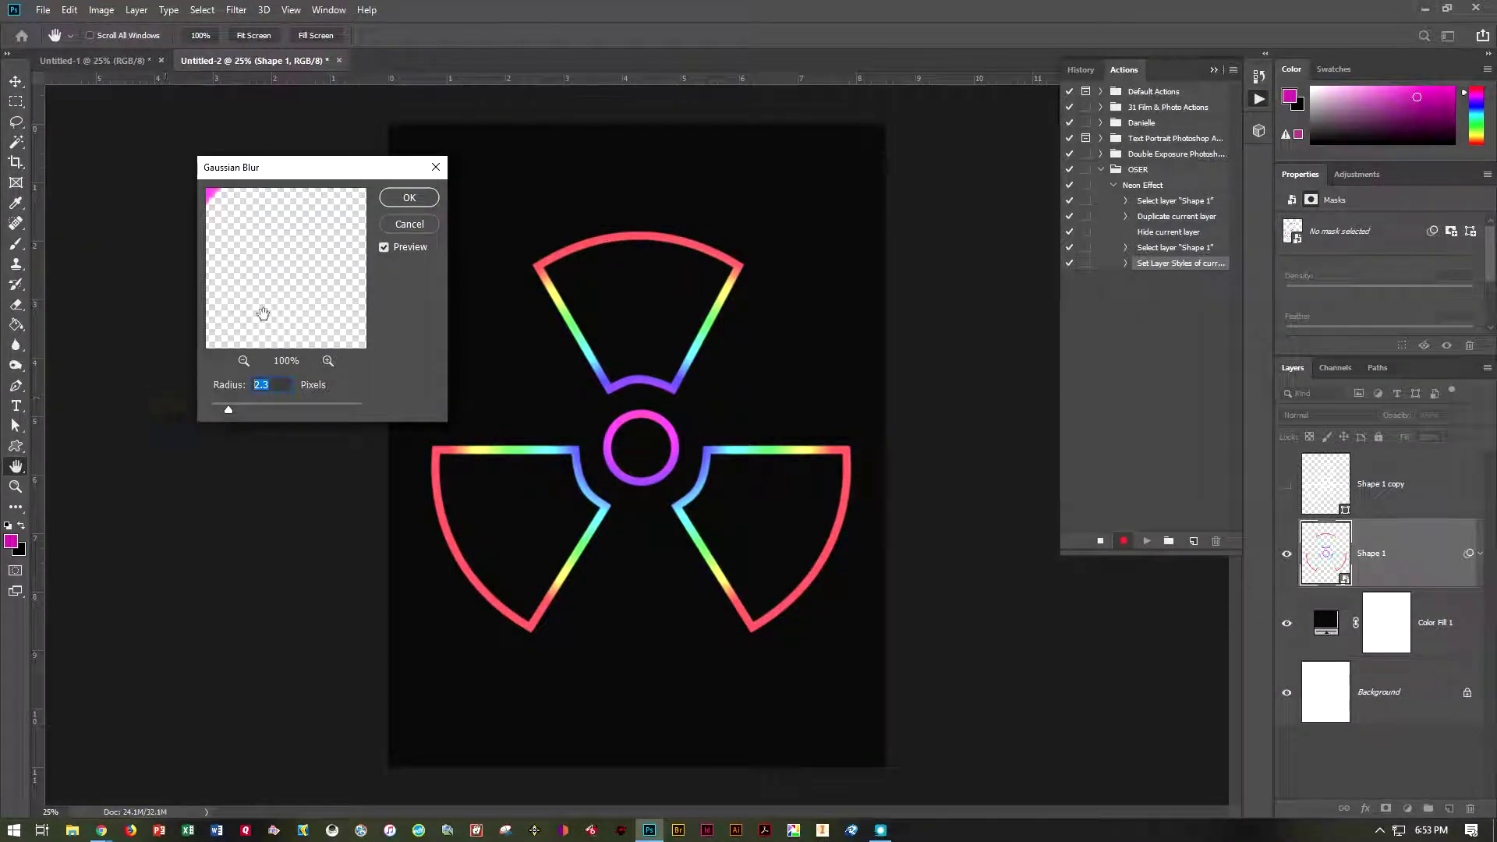
click(245, 361)
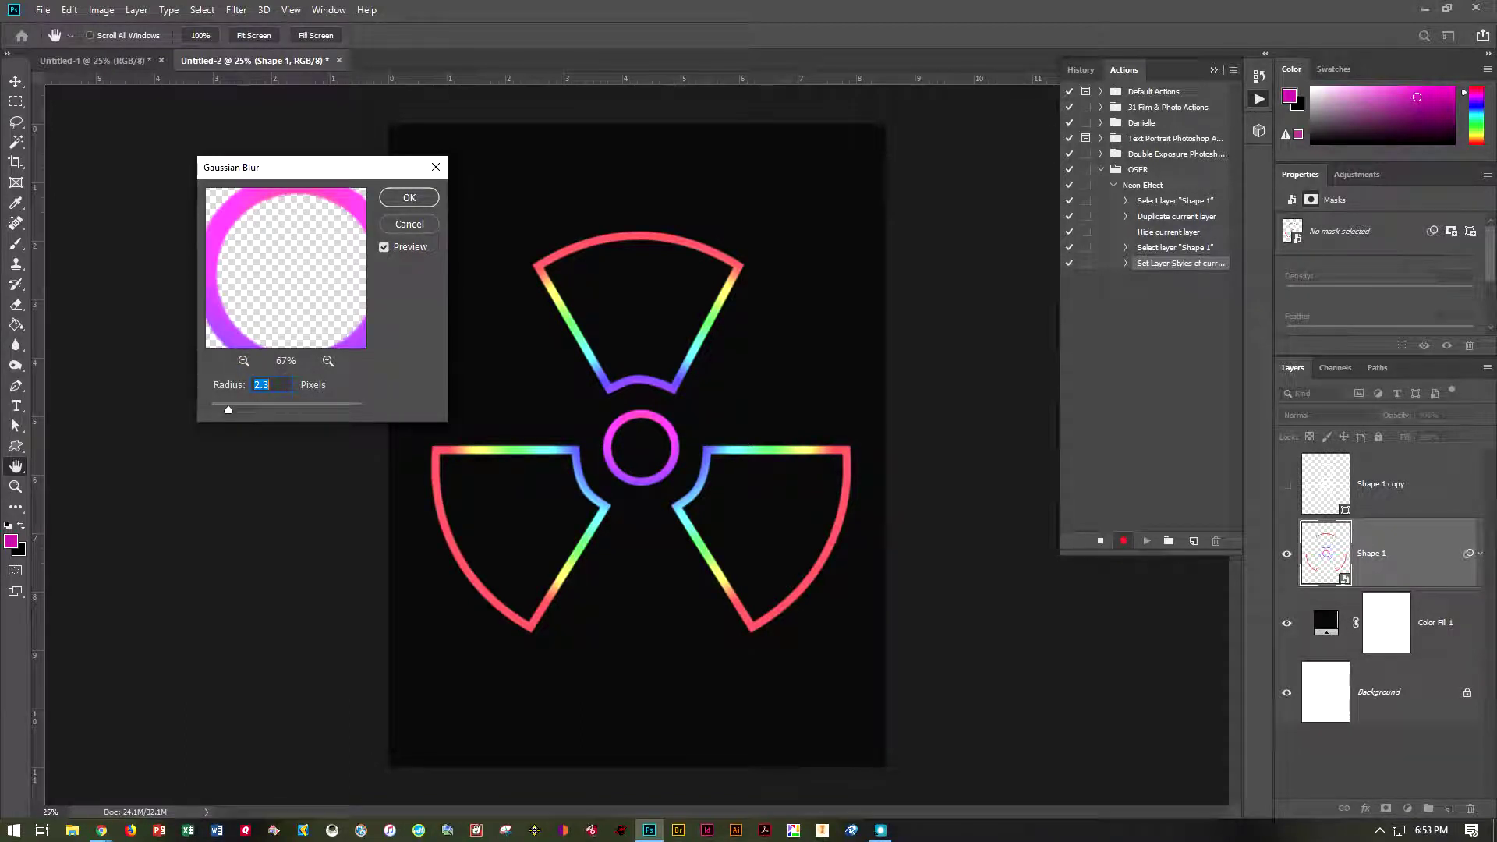
text(4)
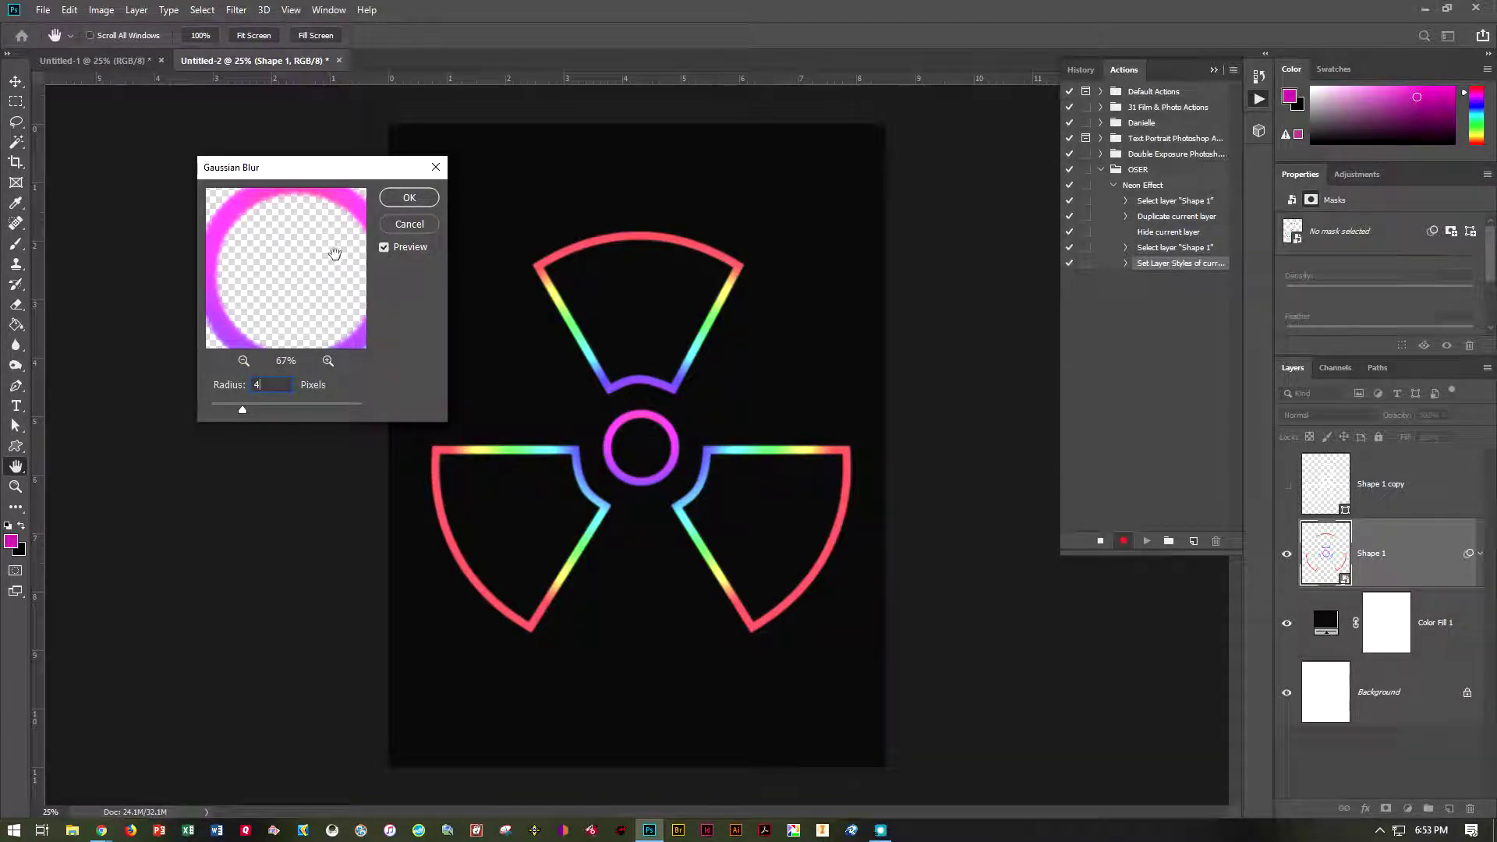
click(409, 197)
key(v)
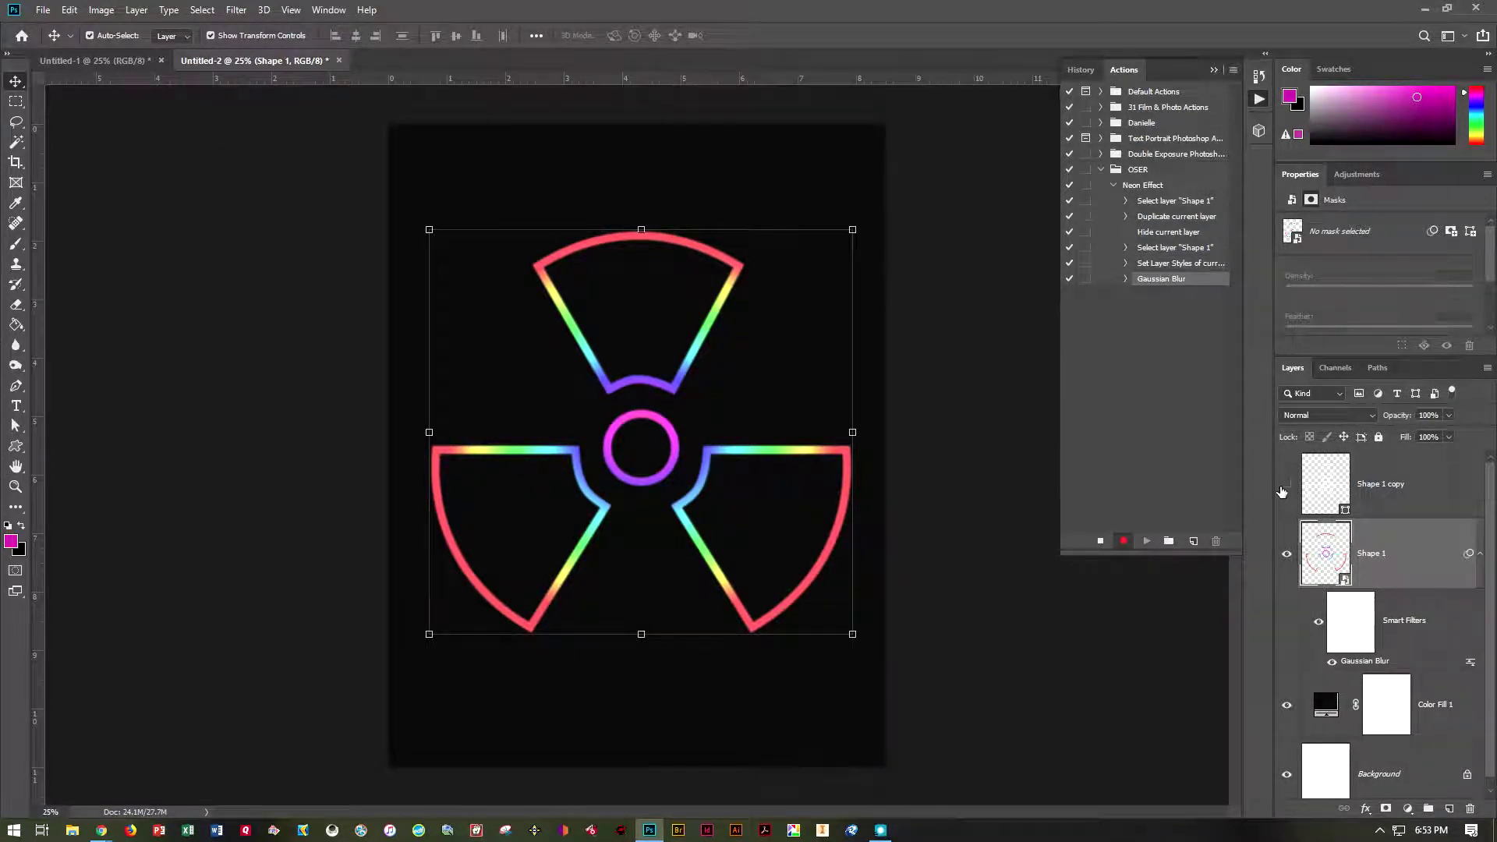
- Show the Shape 1 copy layer and blur it as a smart object with a 1.0-pixel Gaussian Blur
click(1287, 484)
click(1340, 492)
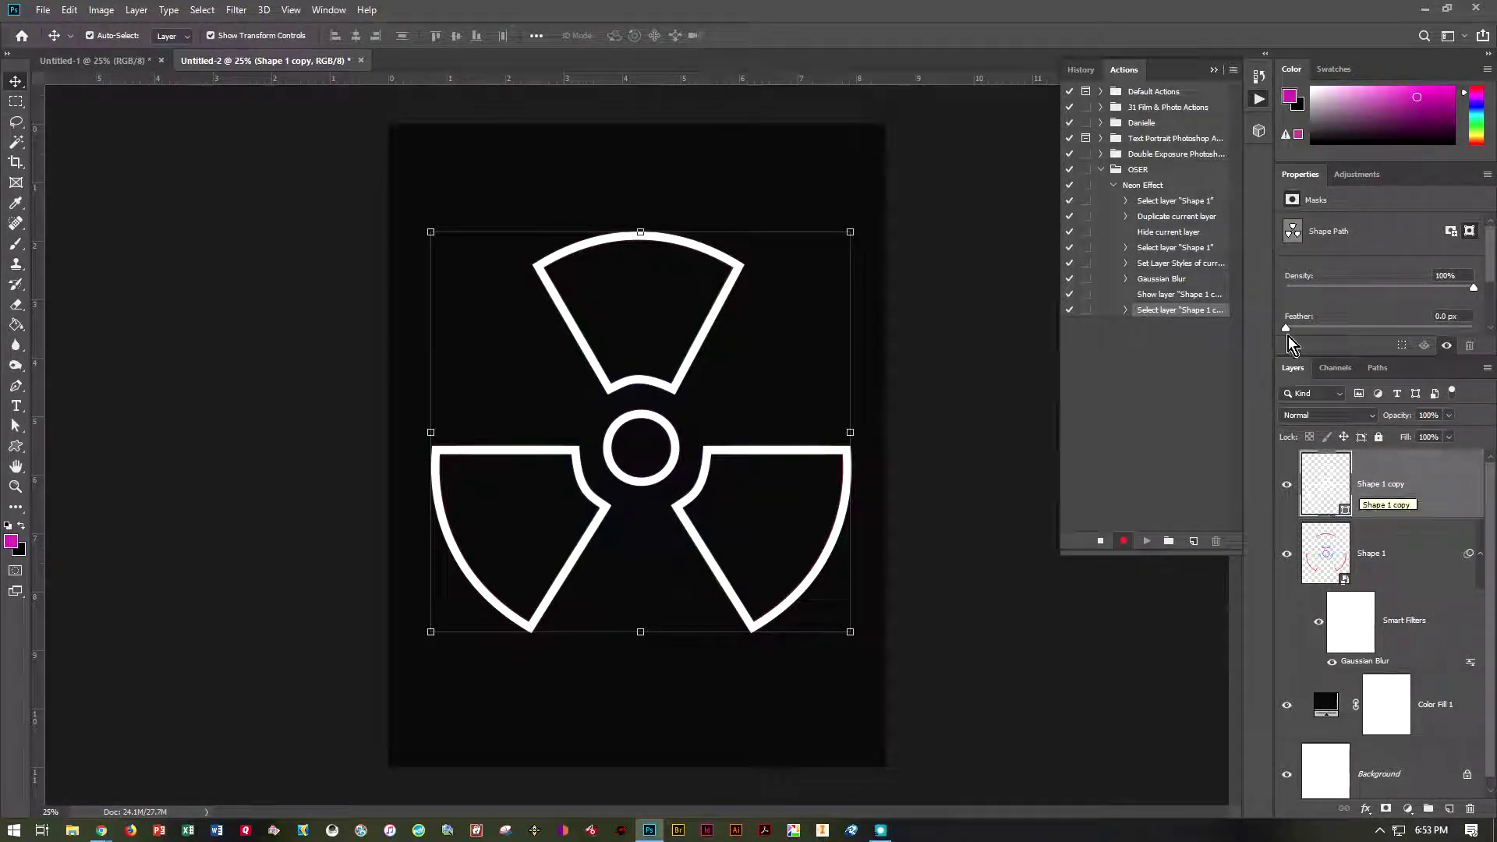
click(236, 10)
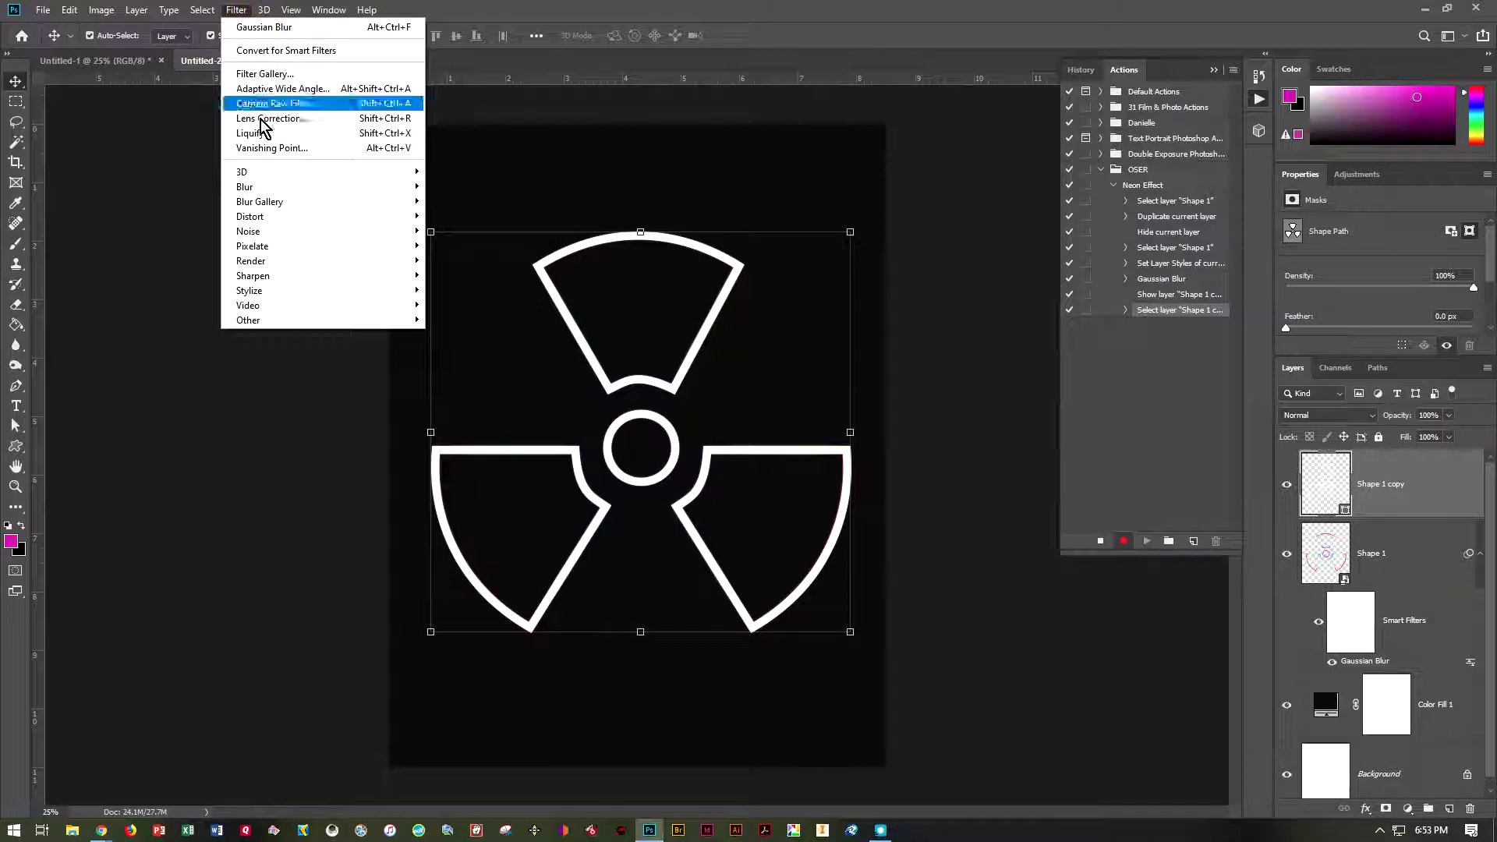
mouse_move(301, 187)
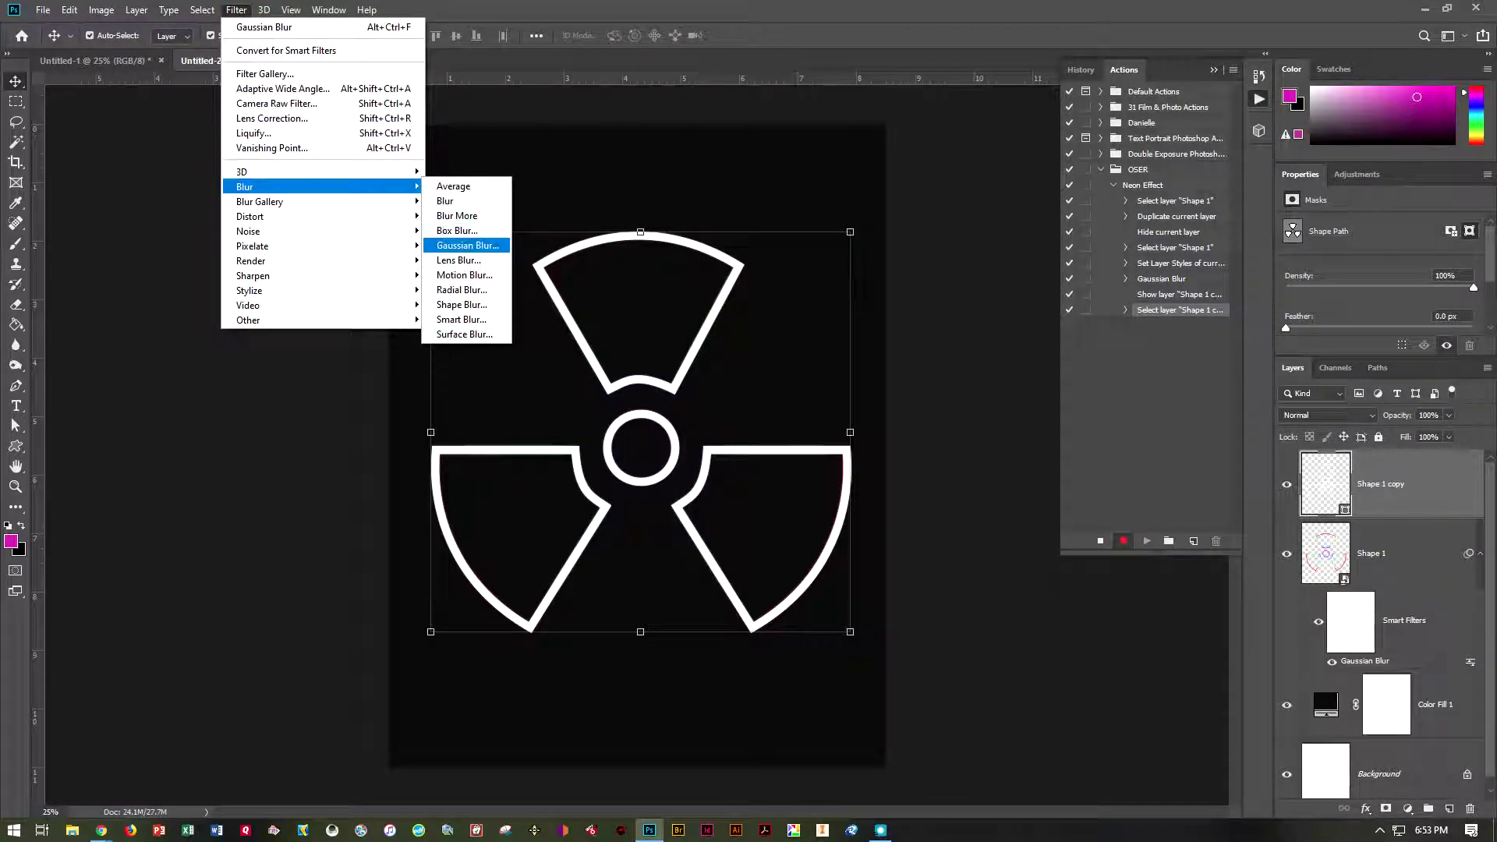
click(481, 246)
click(704, 315)
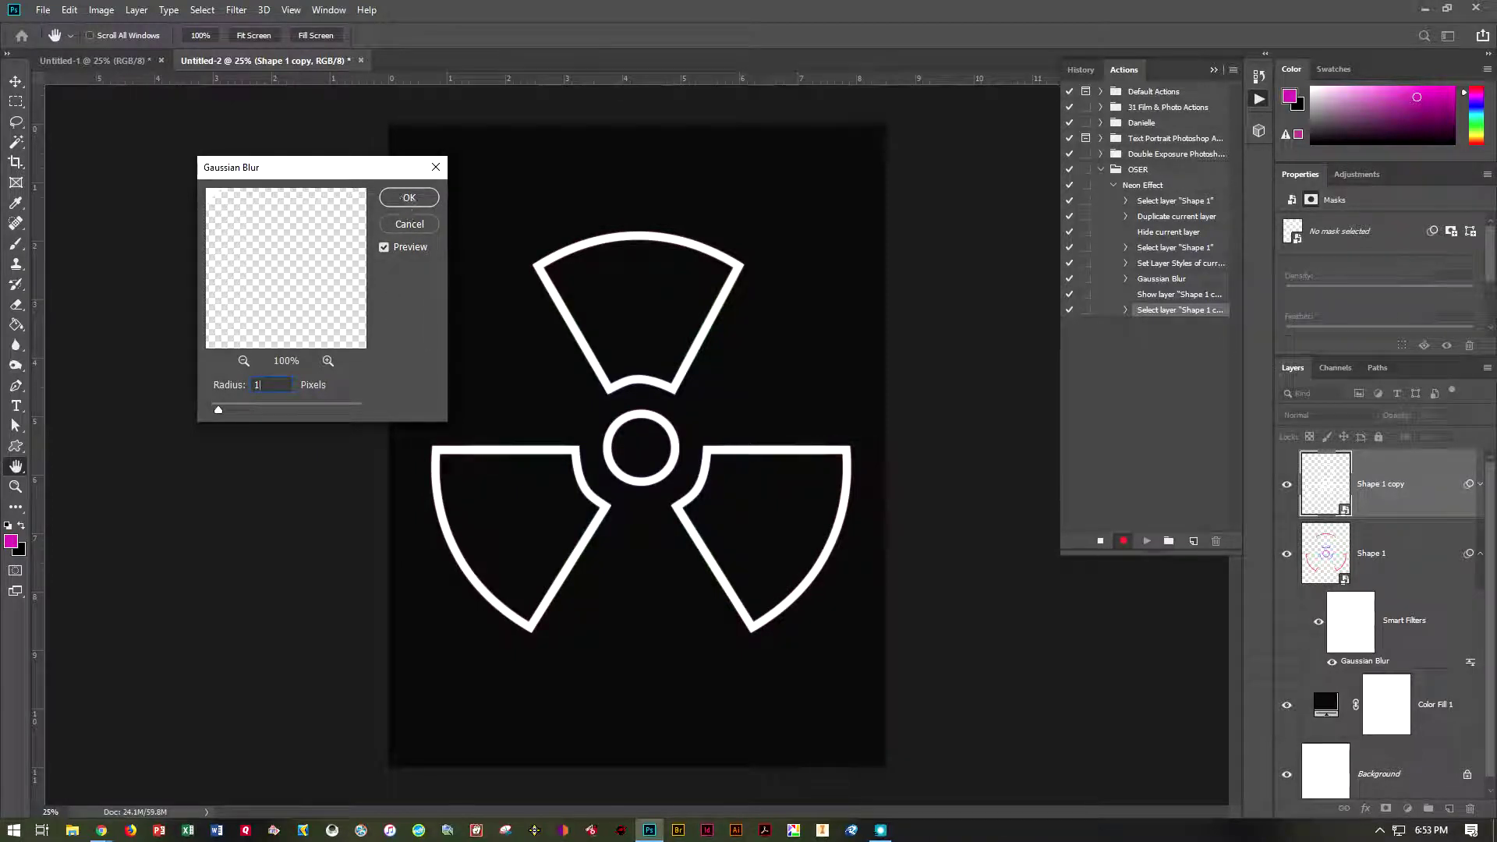
click(243, 361)
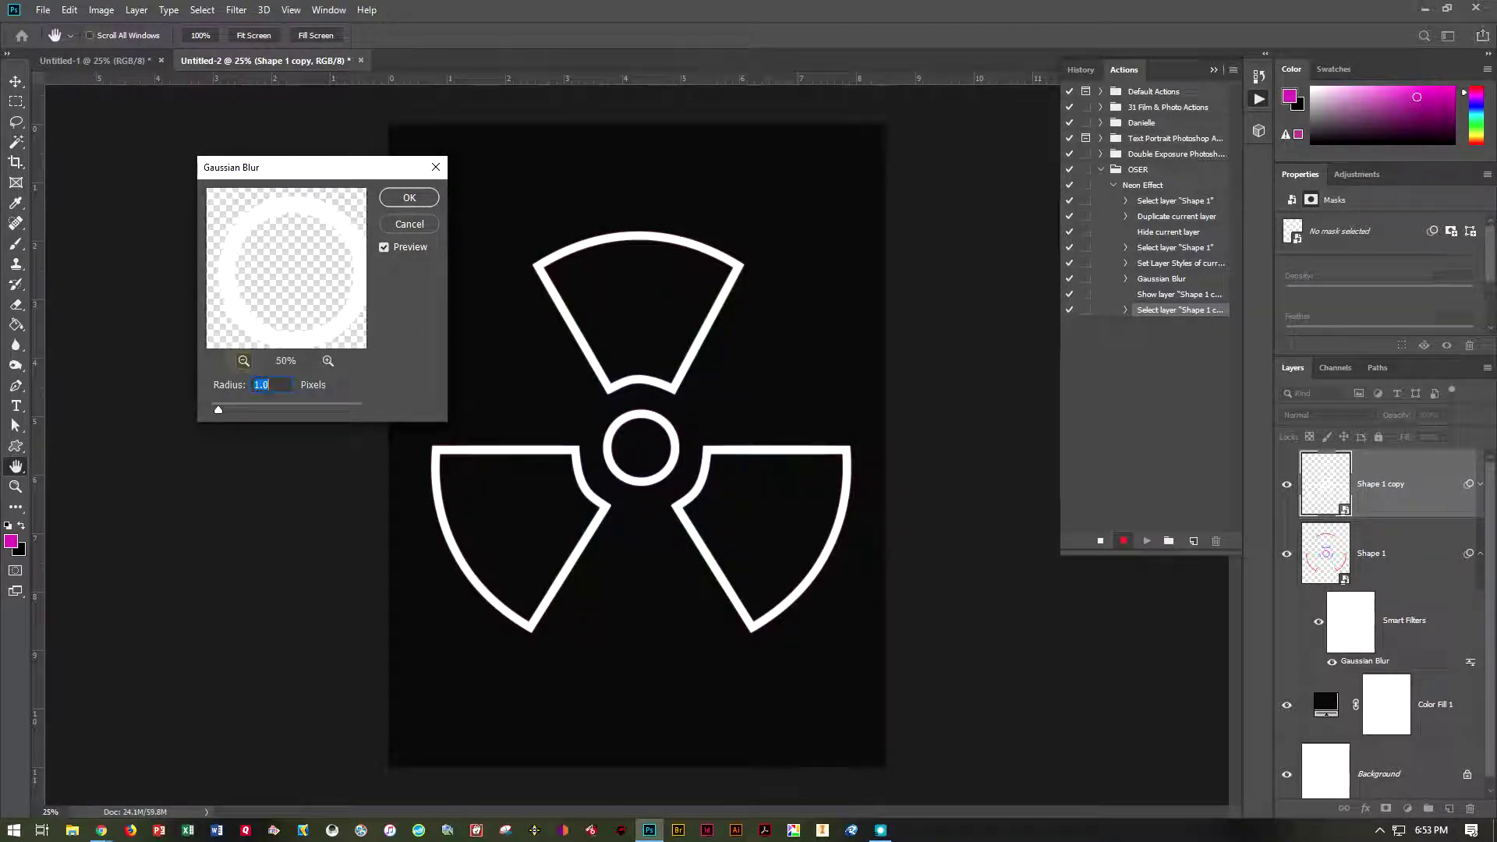
click(399, 201)
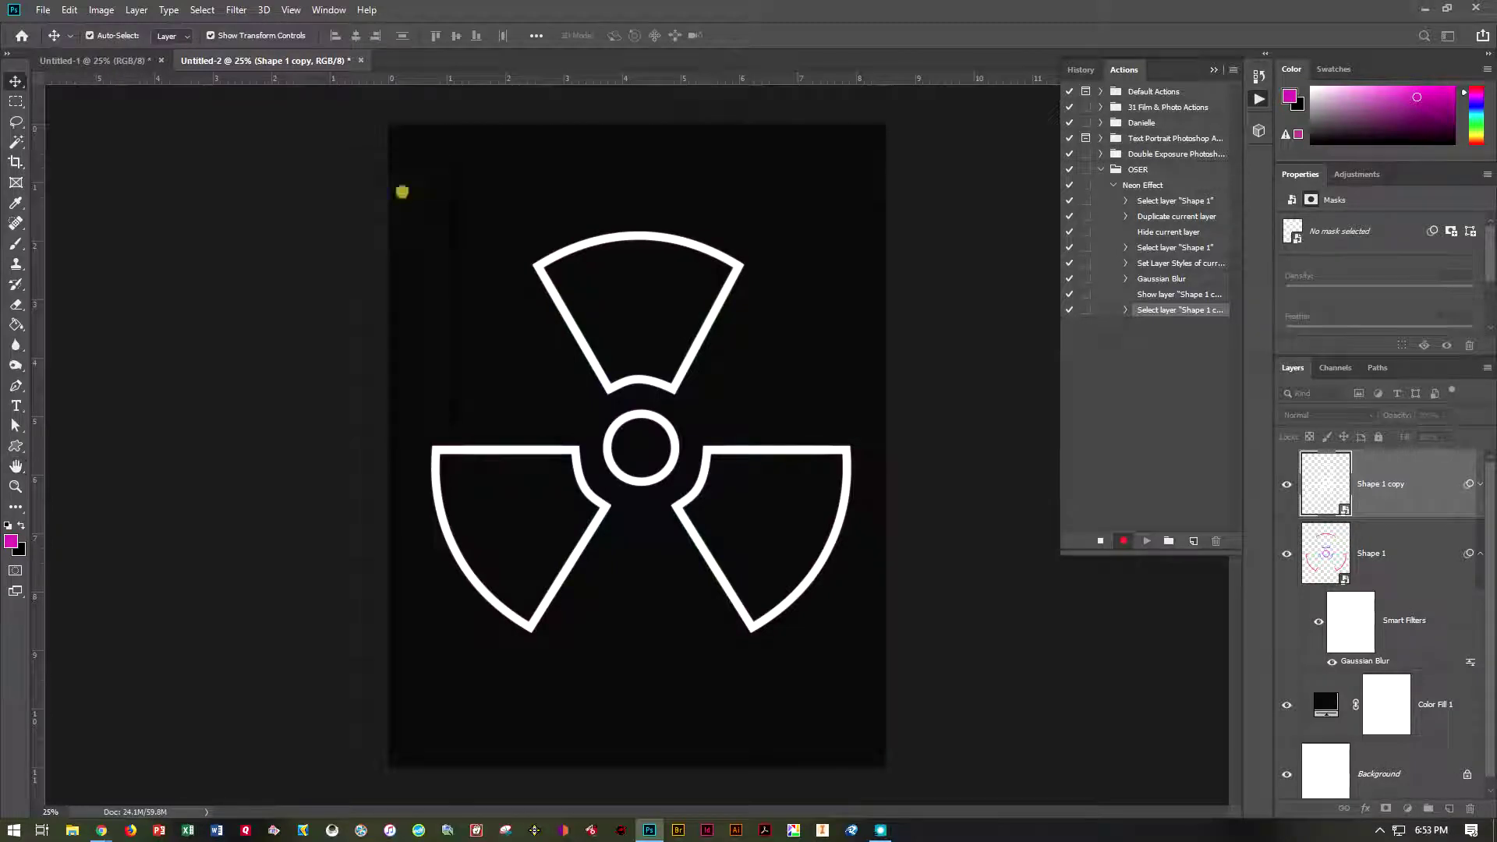
- Examine the blurred edges of the symbol around its central ring at up to 100% magnification
key(ctrl+plus)
key(ctrl+plus)
key(ctrl+plus)
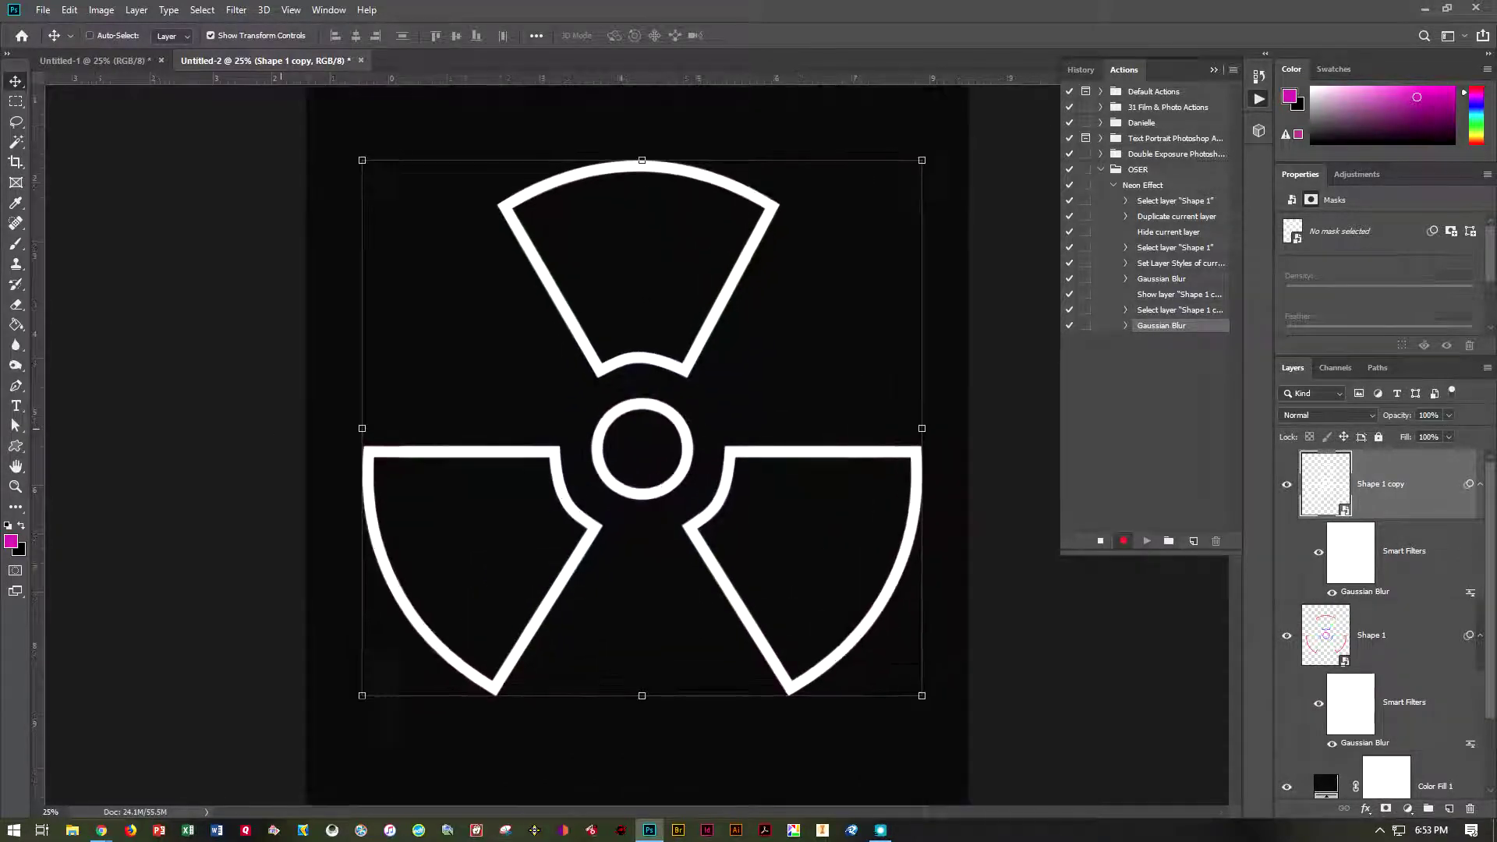
key(ctrl)
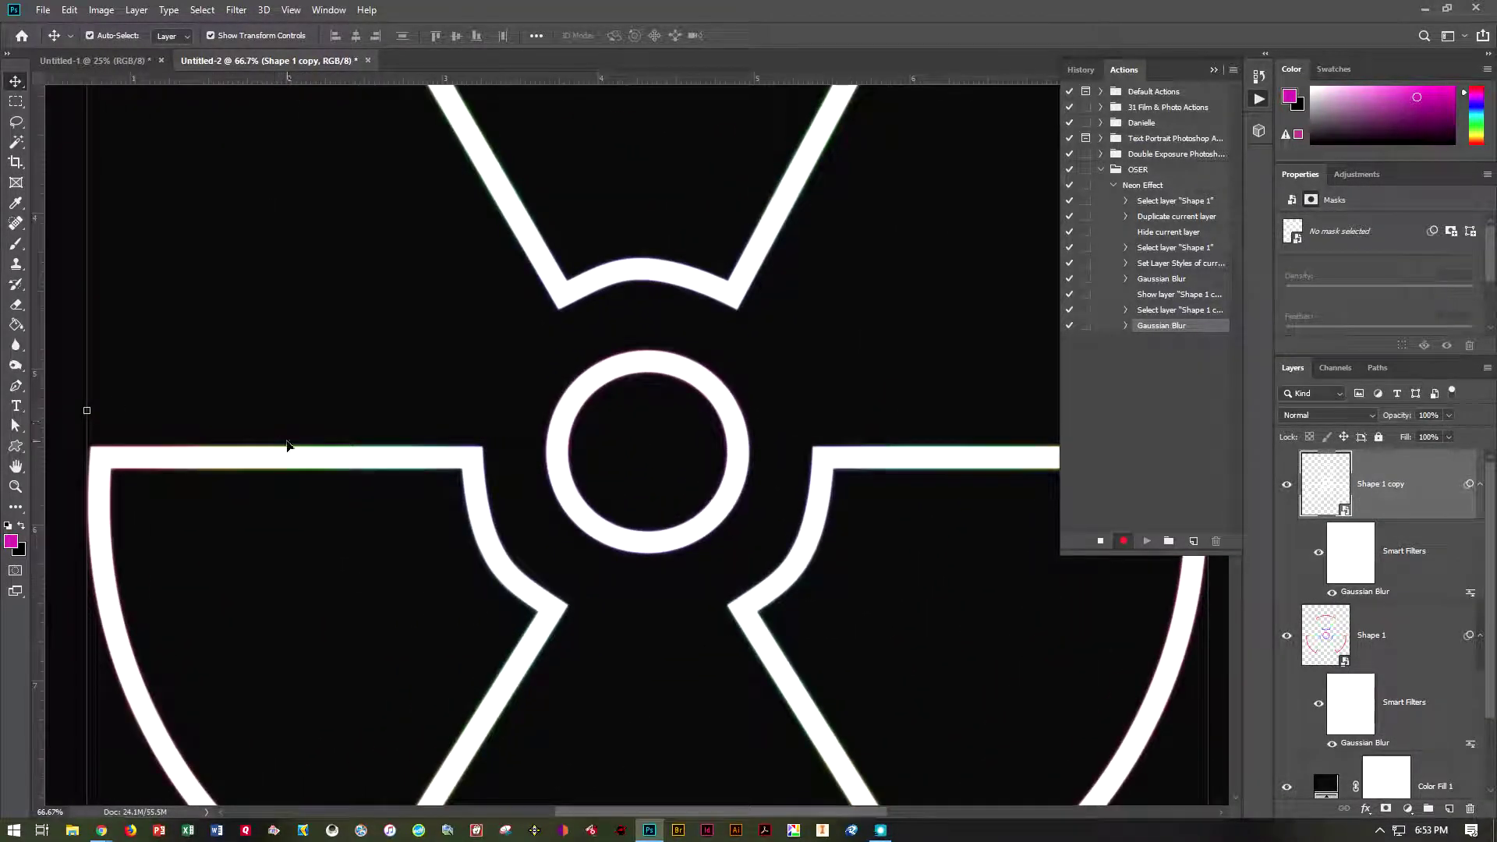
key(ctrl+plus)
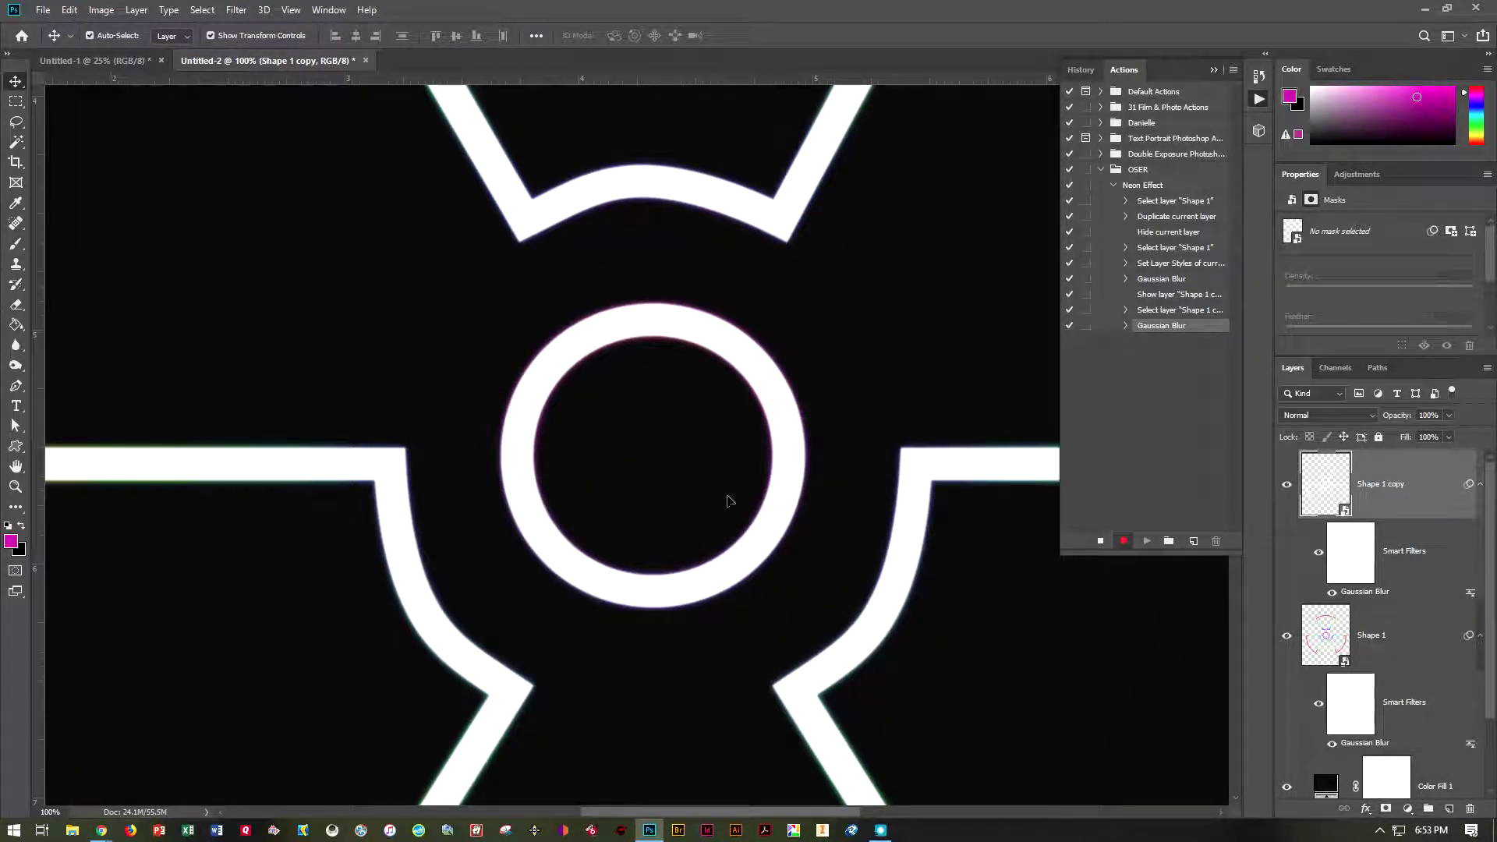
key(ctrl+minus)
key(ctrl+minus)
key(ctrl+minus)
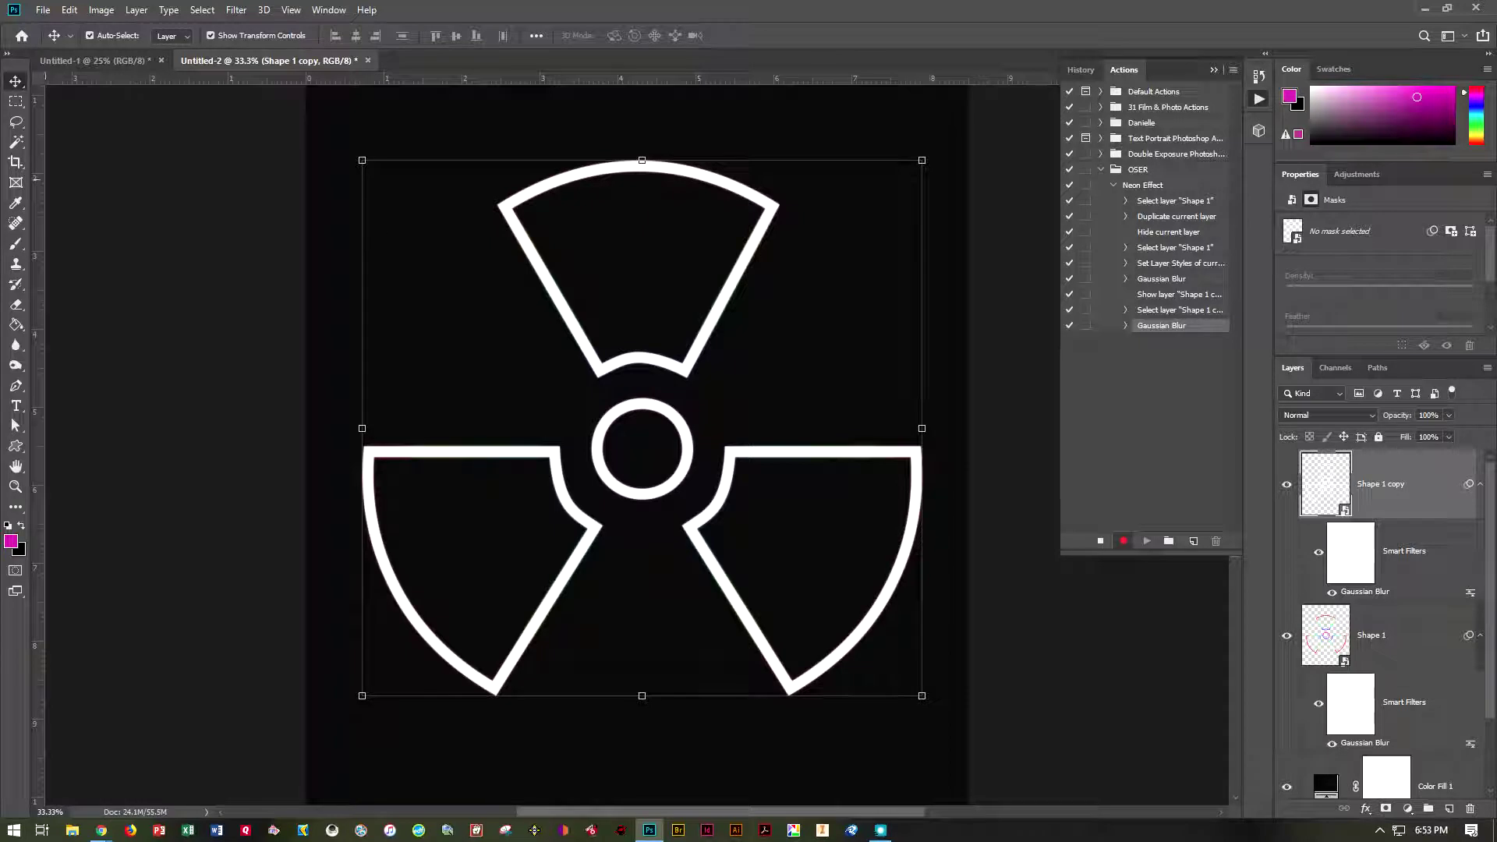
- Open the Blending Options for the Shape 1 copy layer and lower its fill opacity to 0%
click(137, 10)
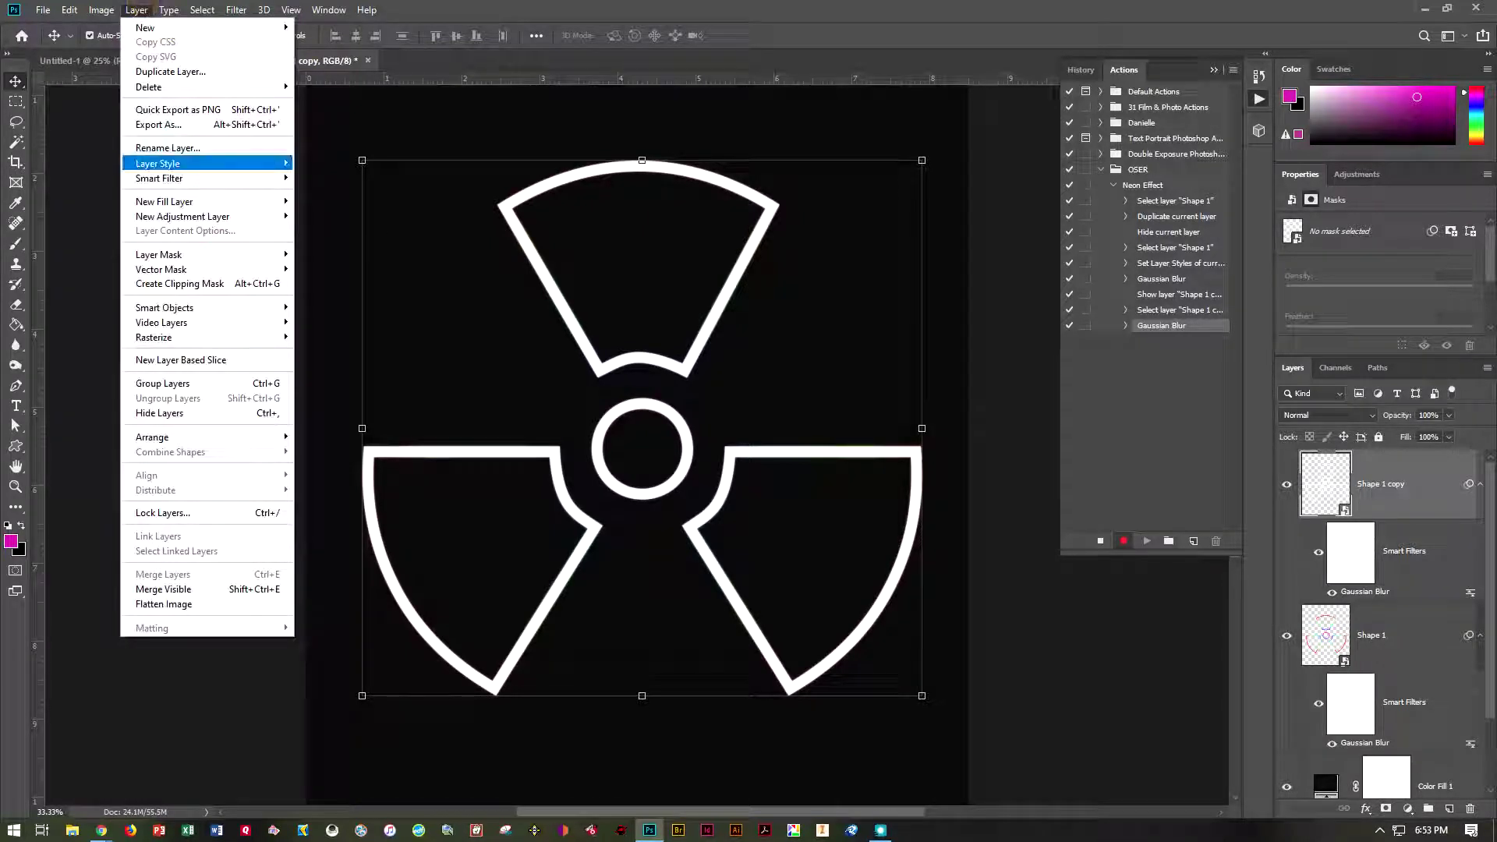
mouse_move(223, 165)
click(318, 165)
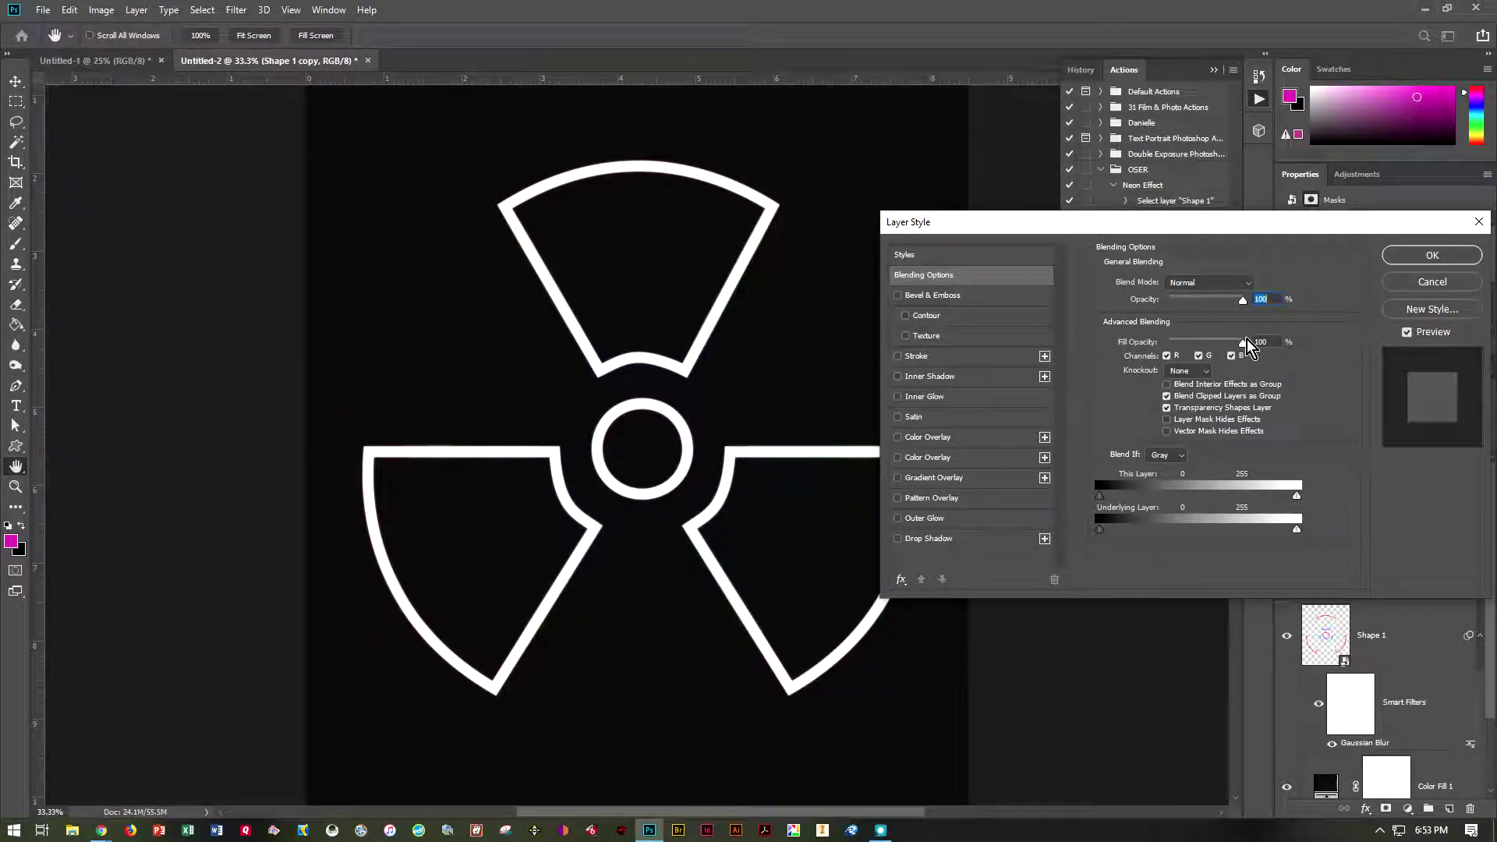
drag(1243, 343, 1162, 356)
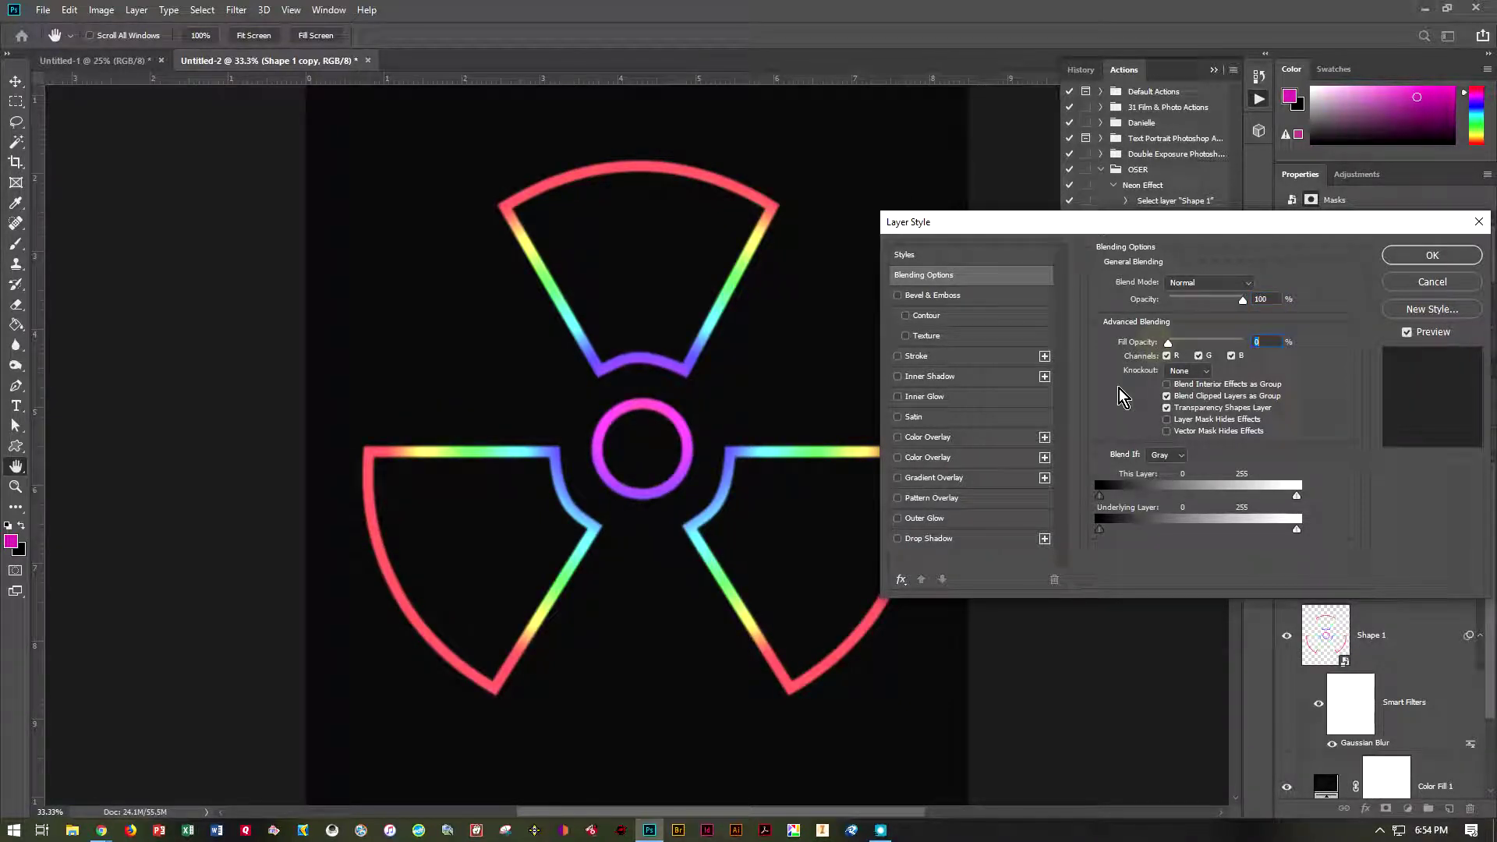
- Add a white Outer Glow to the layer style with Color Dodge blending, 50% opacity and 18 px size
click(924, 518)
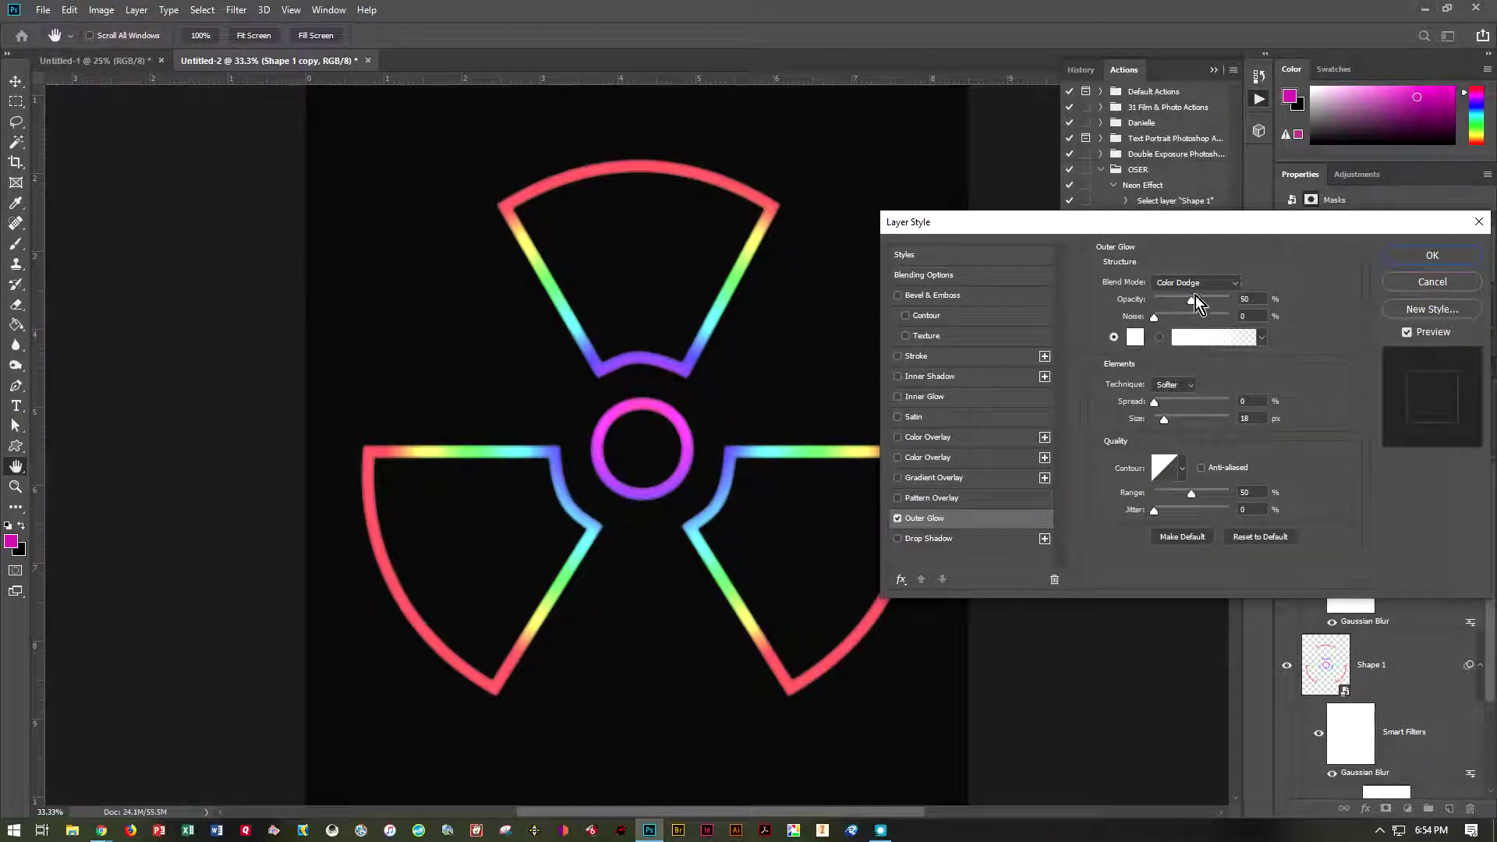
click(1196, 283)
click(1178, 424)
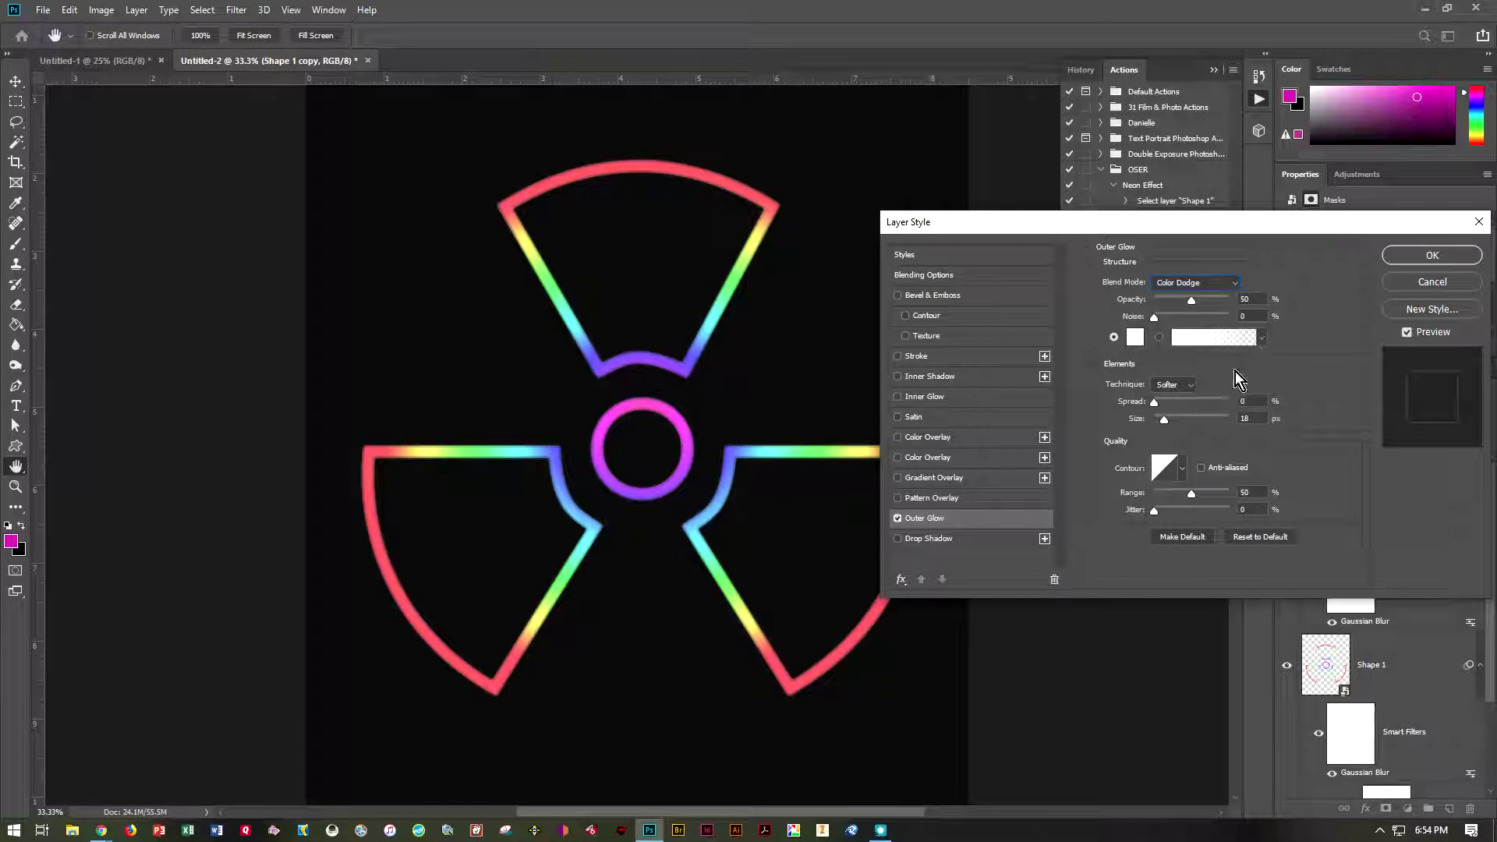
double_click(1247, 299)
click(1135, 337)
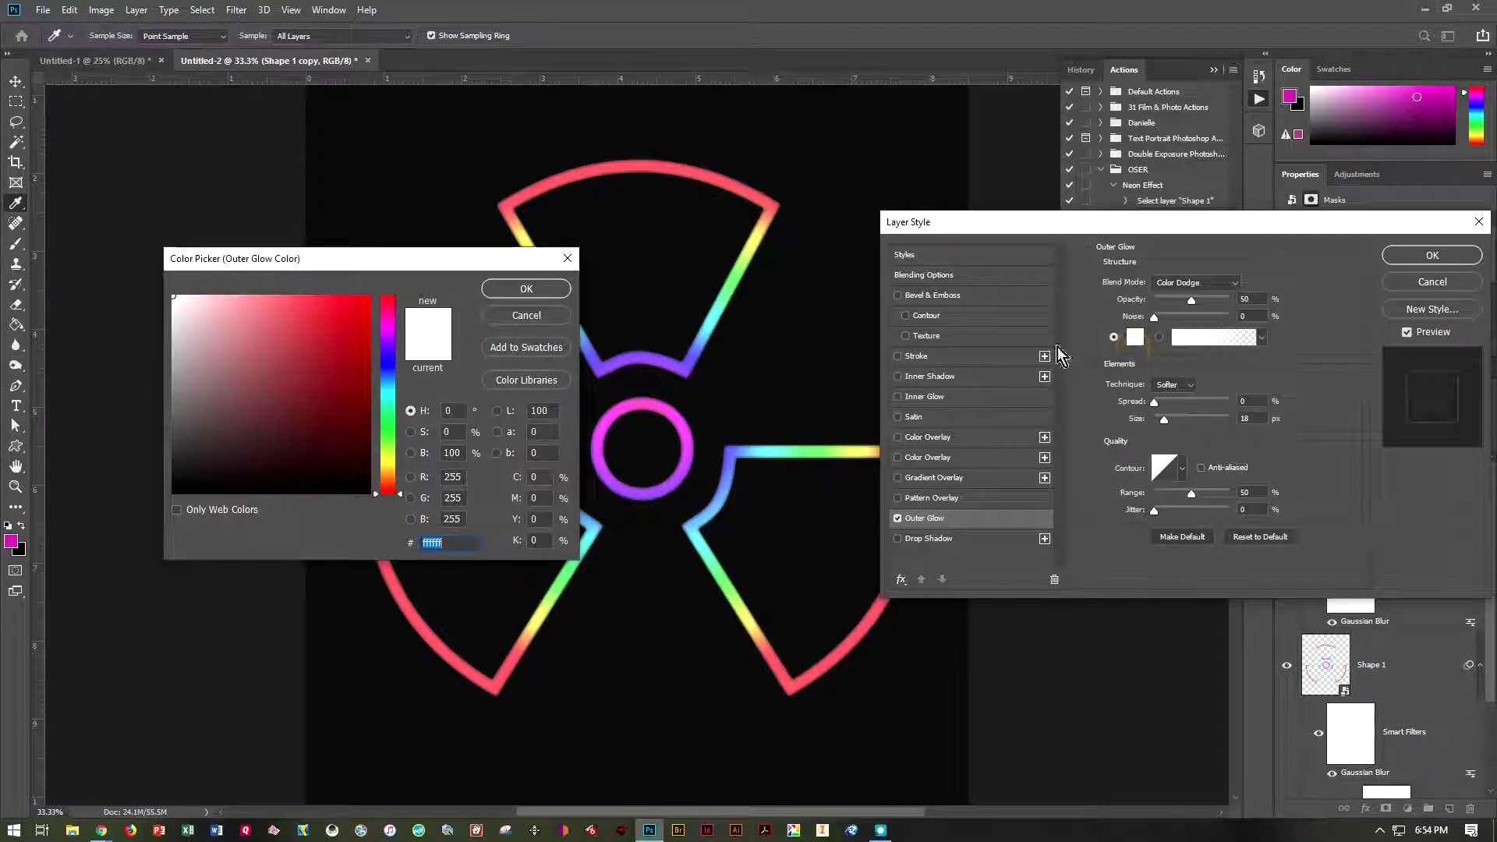
click(499, 293)
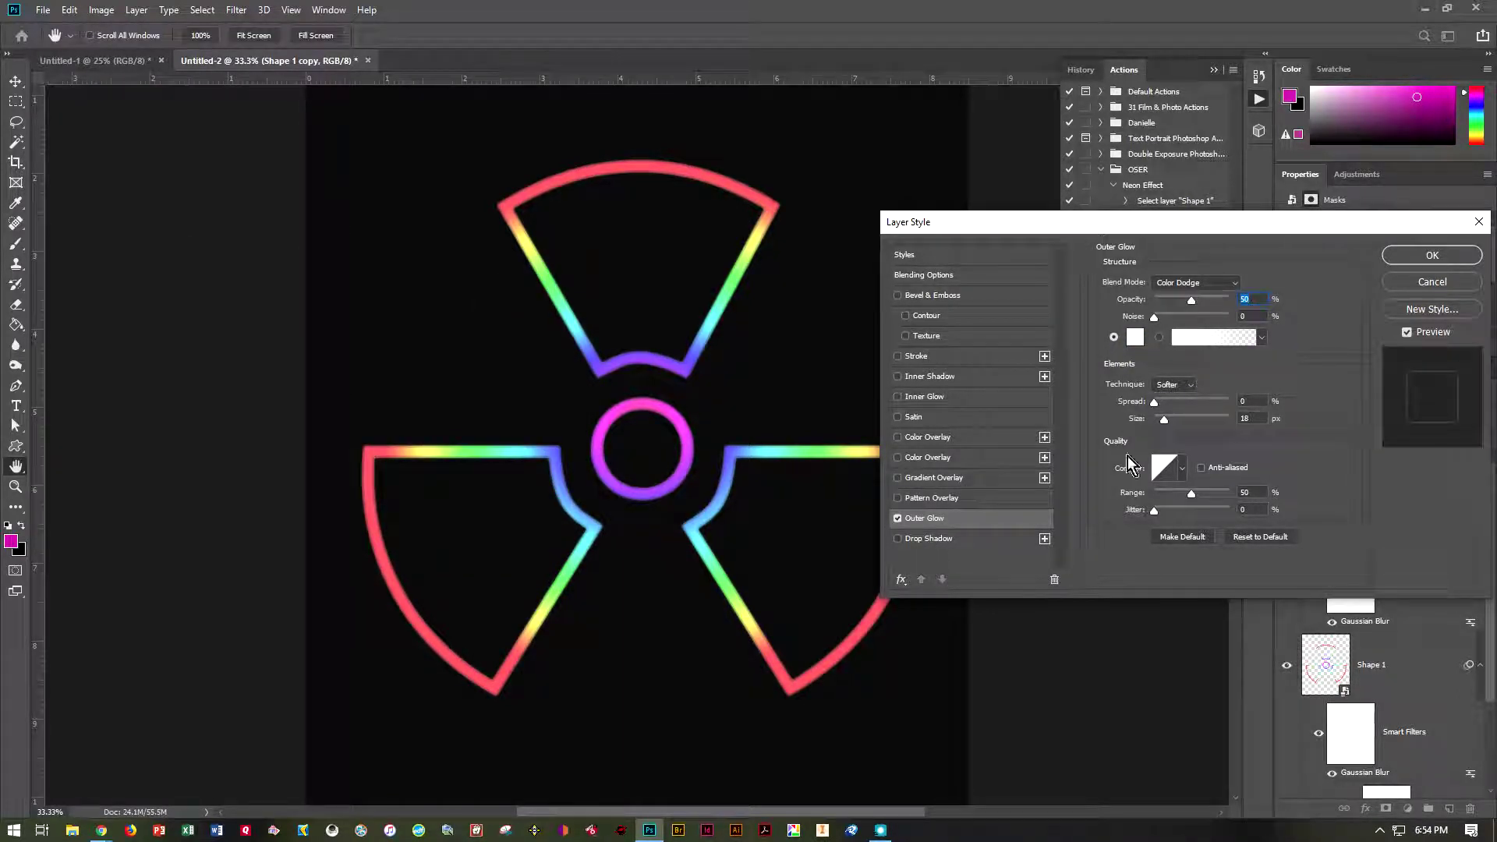
click(1201, 420)
click(1181, 419)
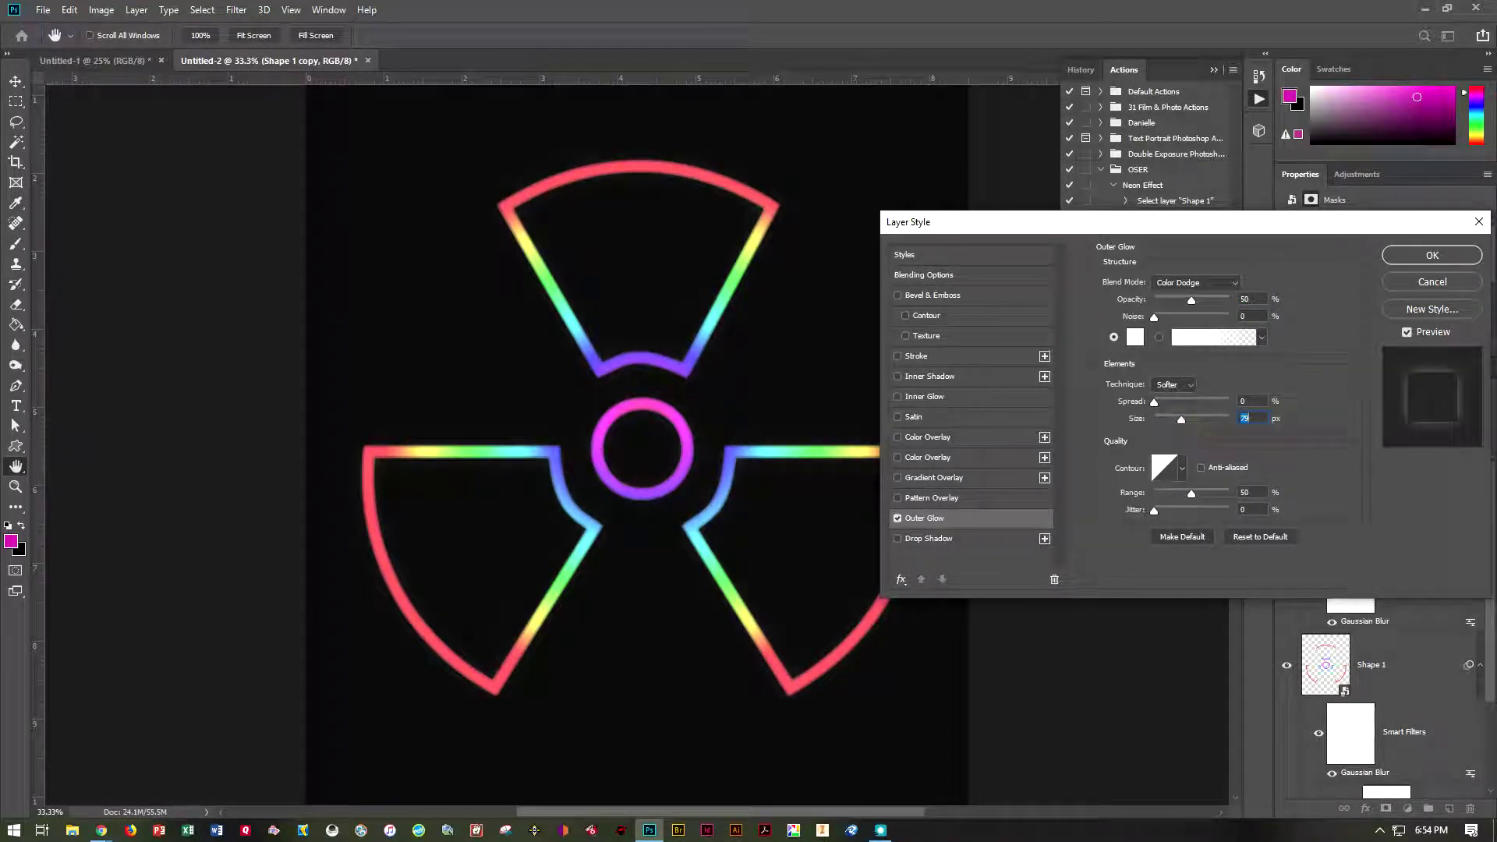
click(1157, 421)
text(18)
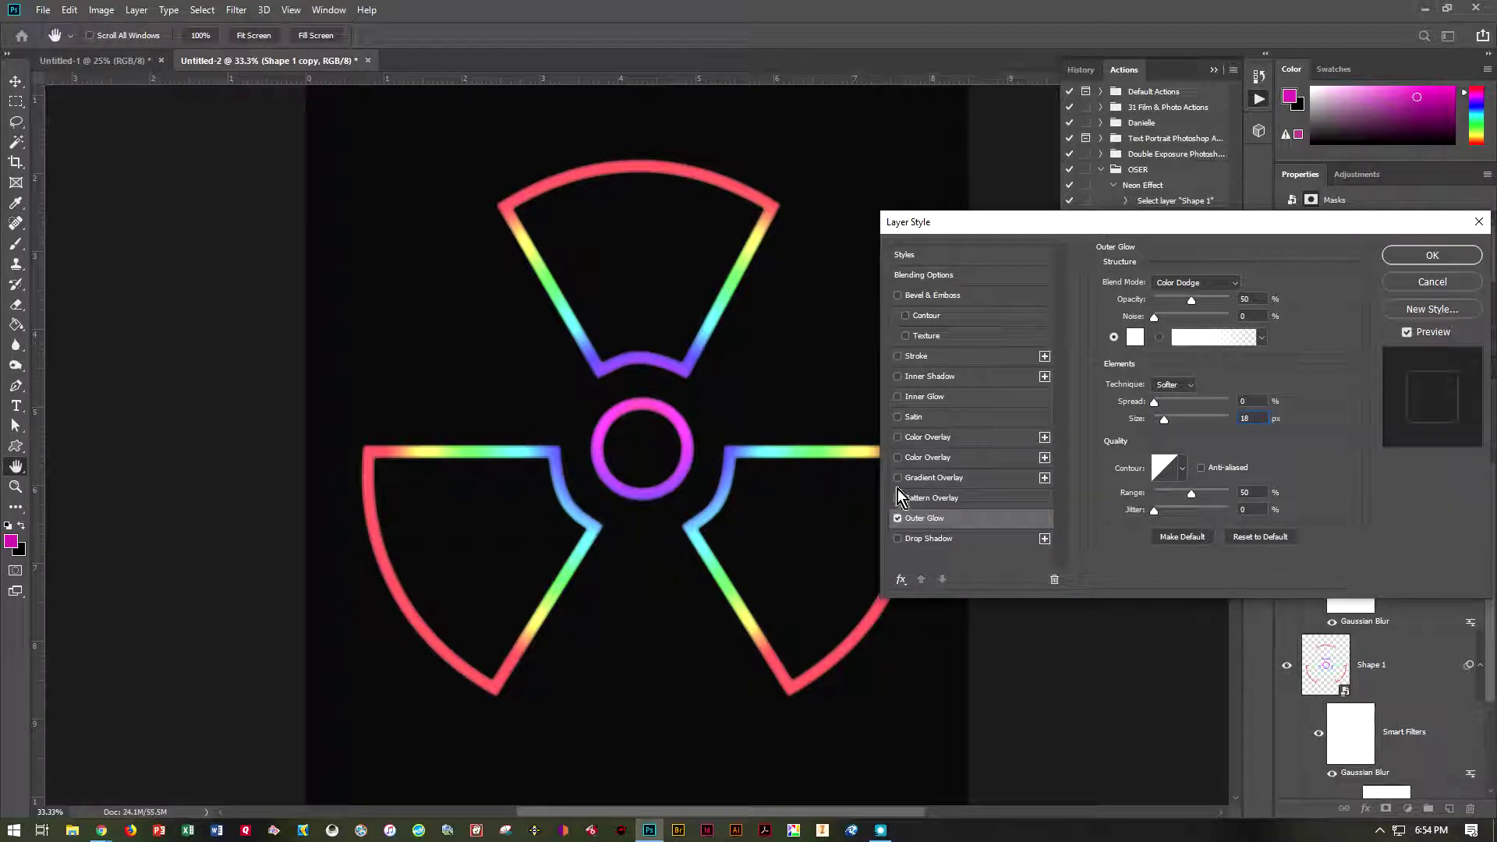
- Enable a white Color Overlay in Normal mode at 100% opacity and apply the layer style
click(898, 458)
click(916, 459)
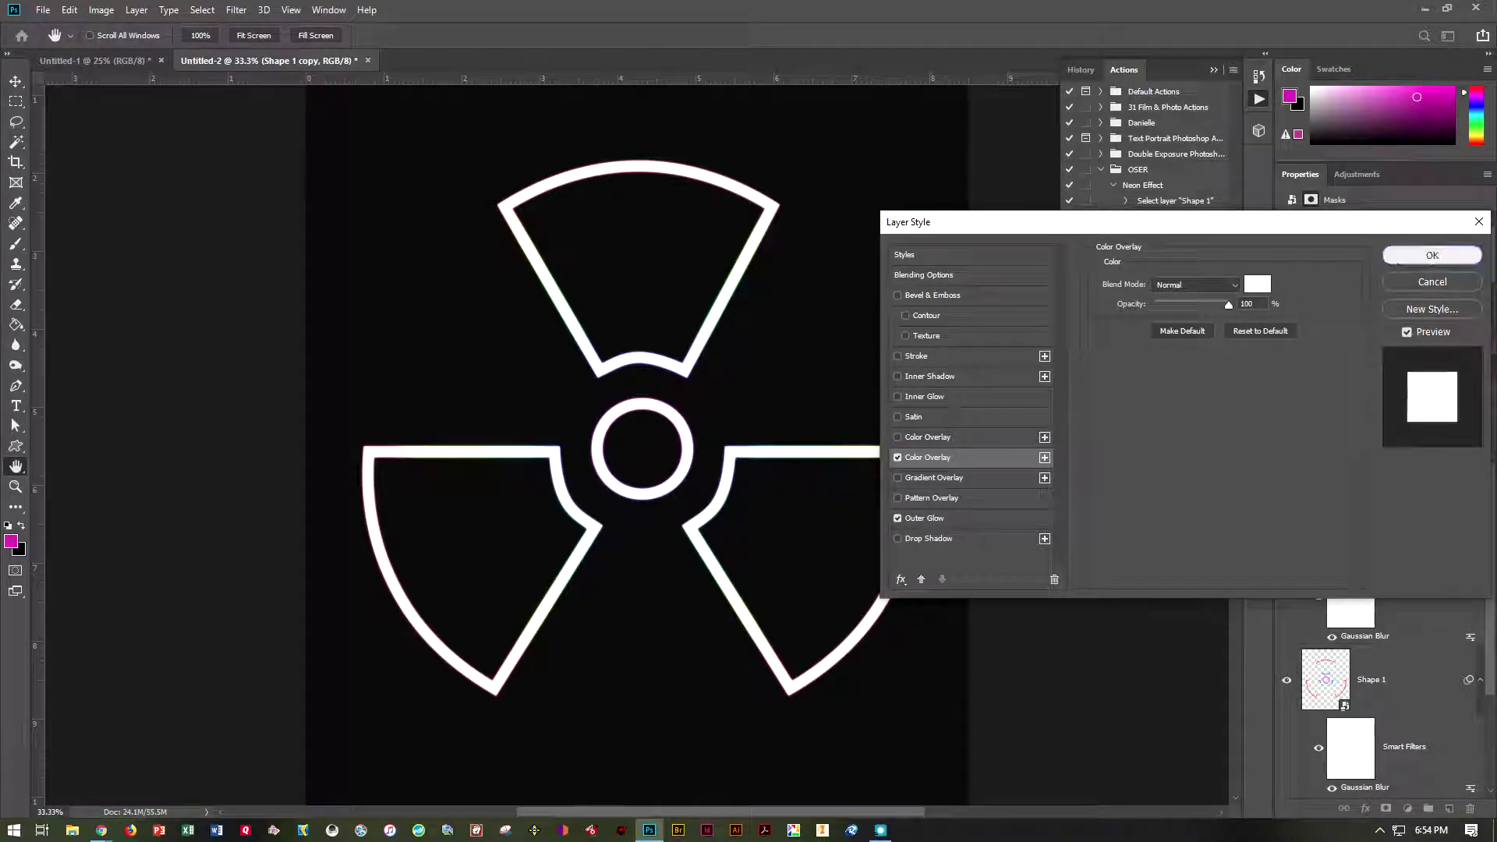
click(1432, 255)
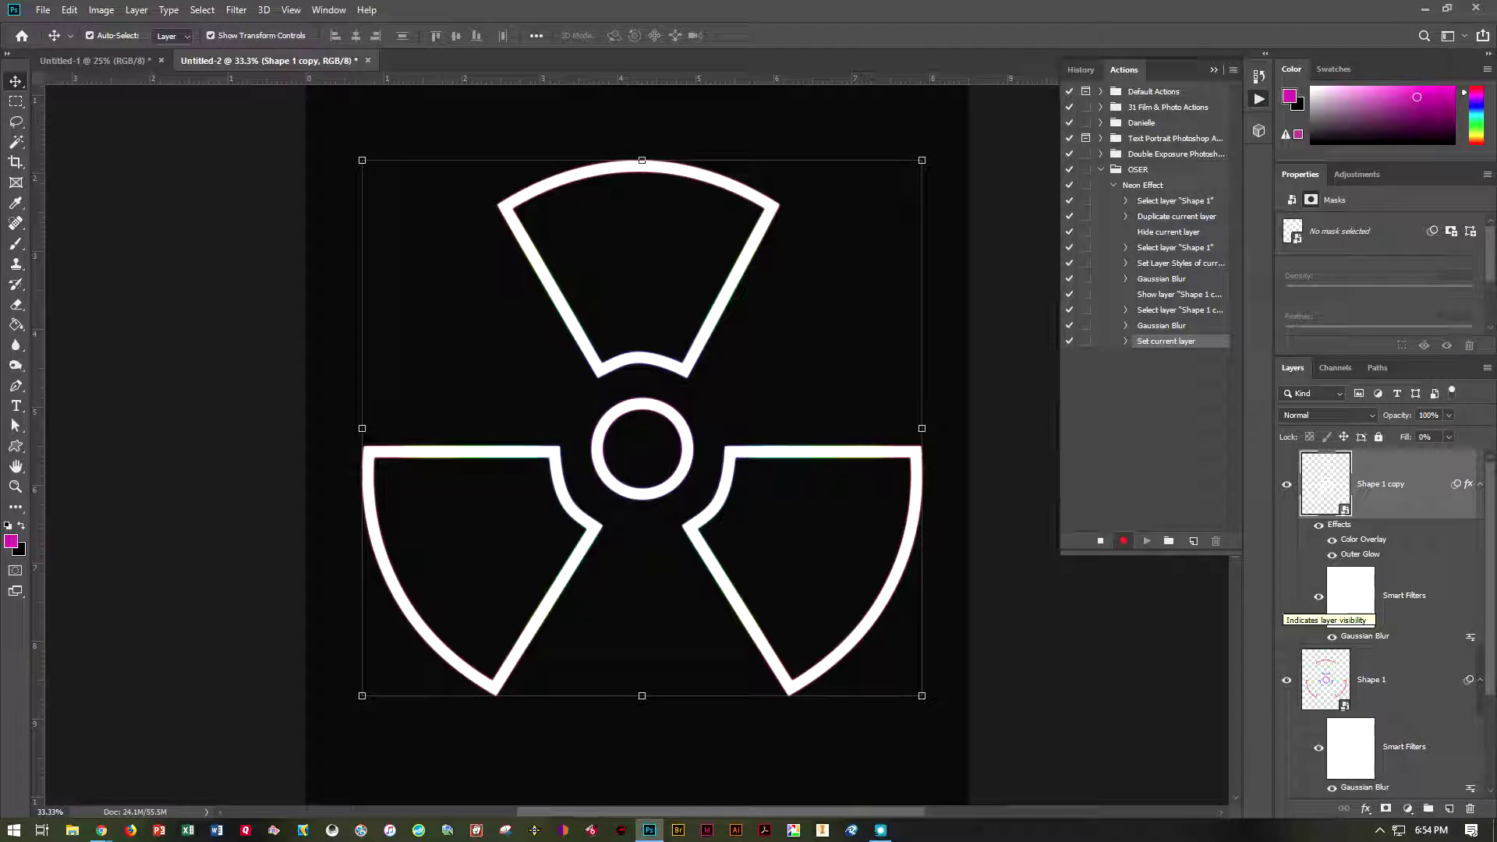
- Create a new layer group above Shape 1 copy and name it Over
click(1428, 809)
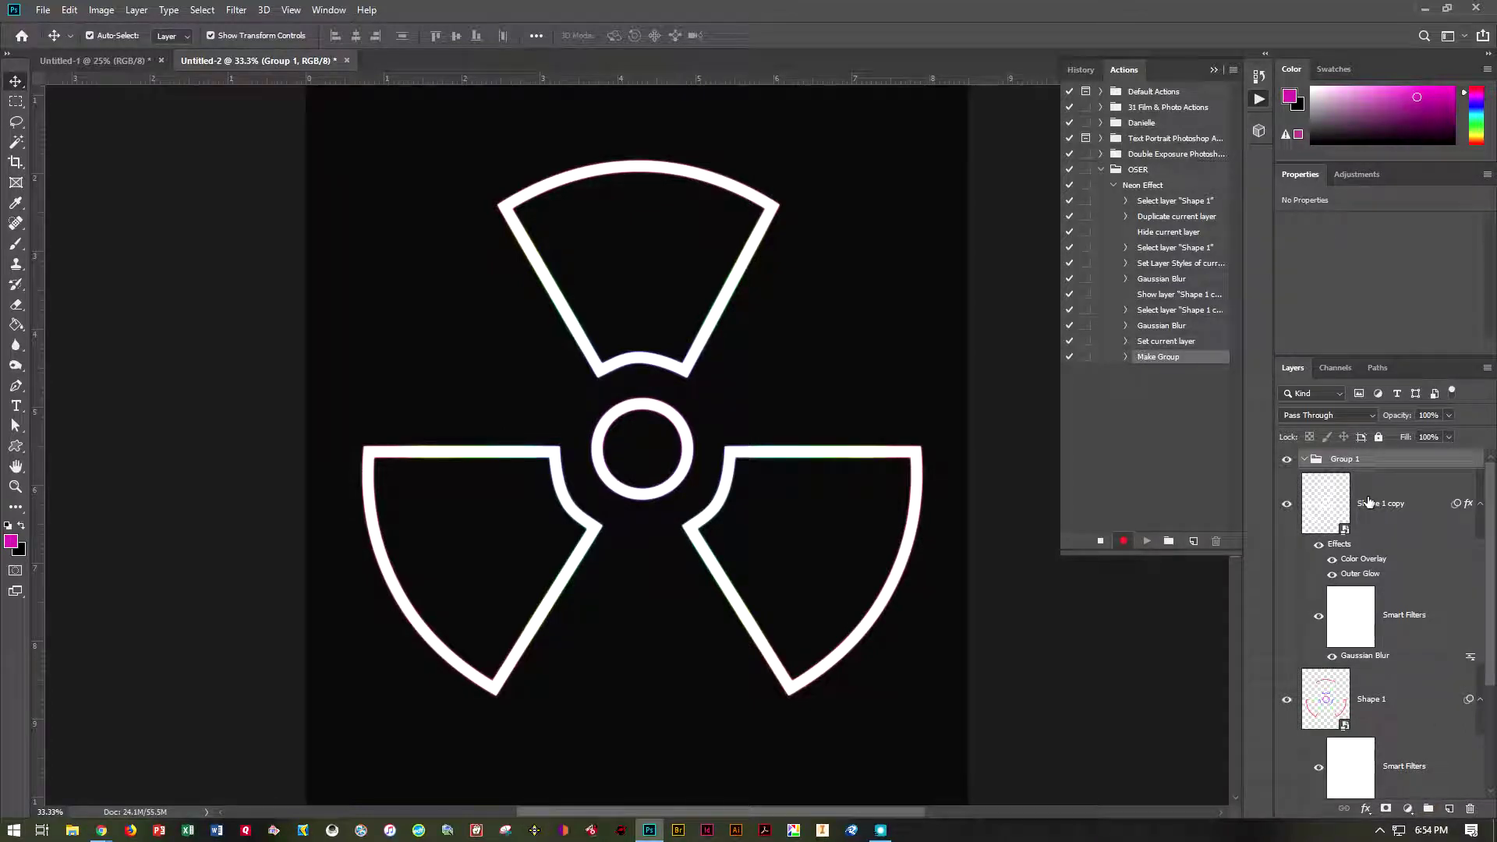
double_click(1343, 459)
text(Overt)
key(BackSpace)
click(1427, 464)
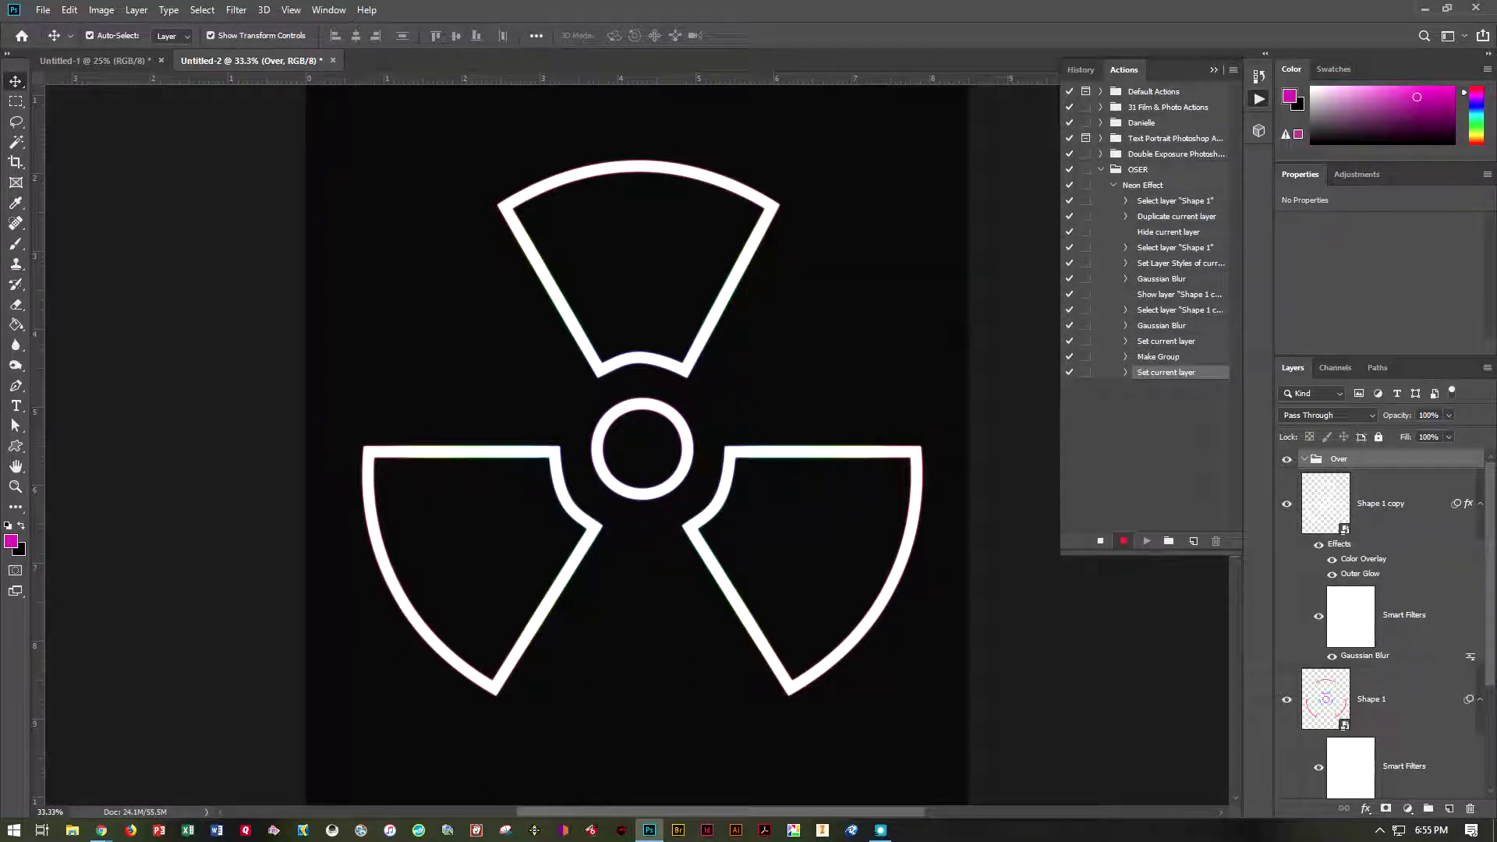
- Move the Shape 1 copy layer into the Over group and collapse the group
drag(1325, 503, 1356, 461)
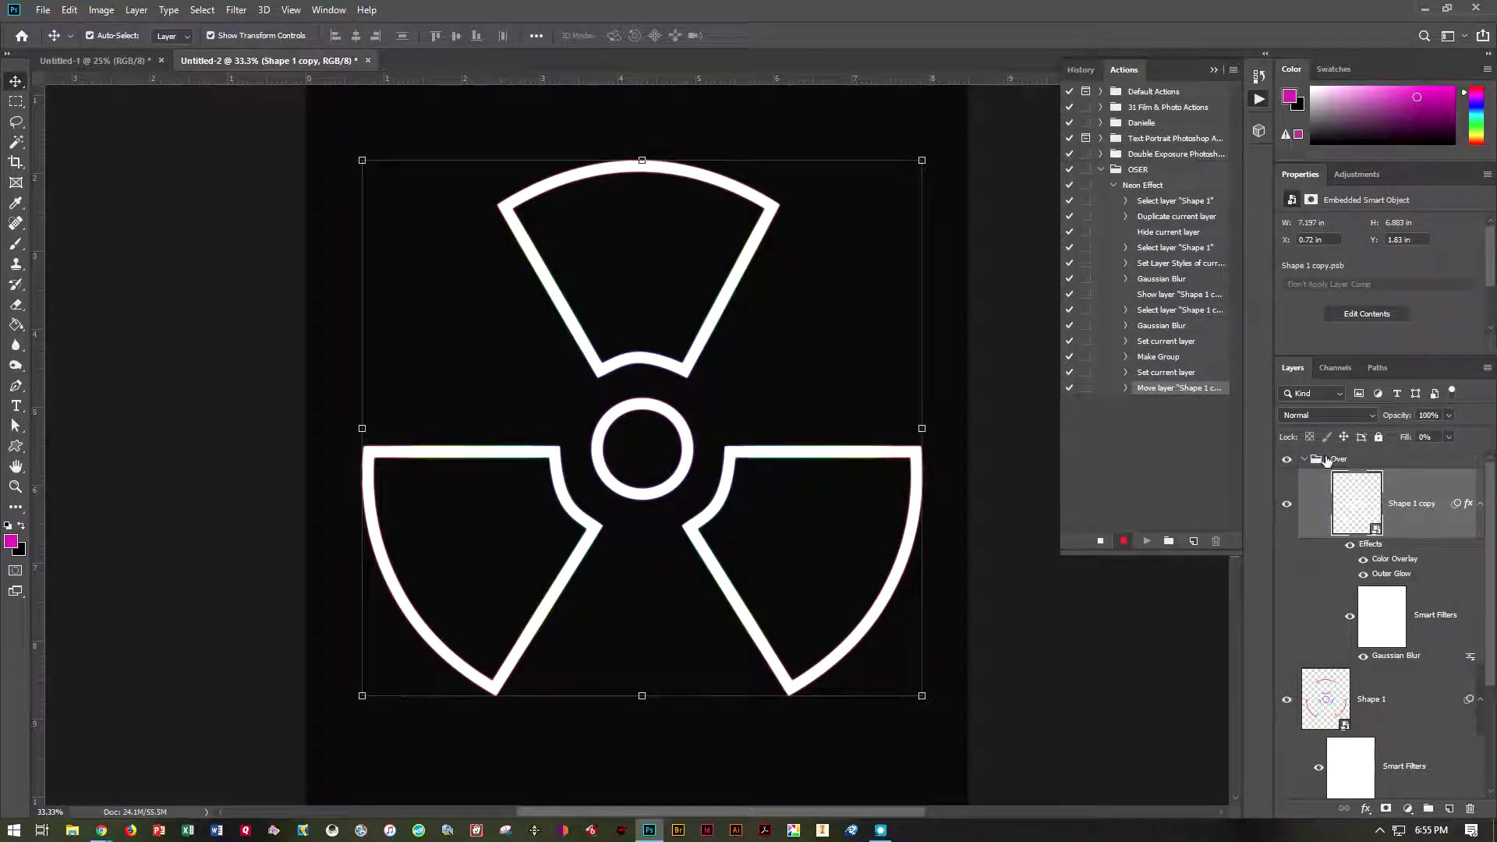
click(1304, 464)
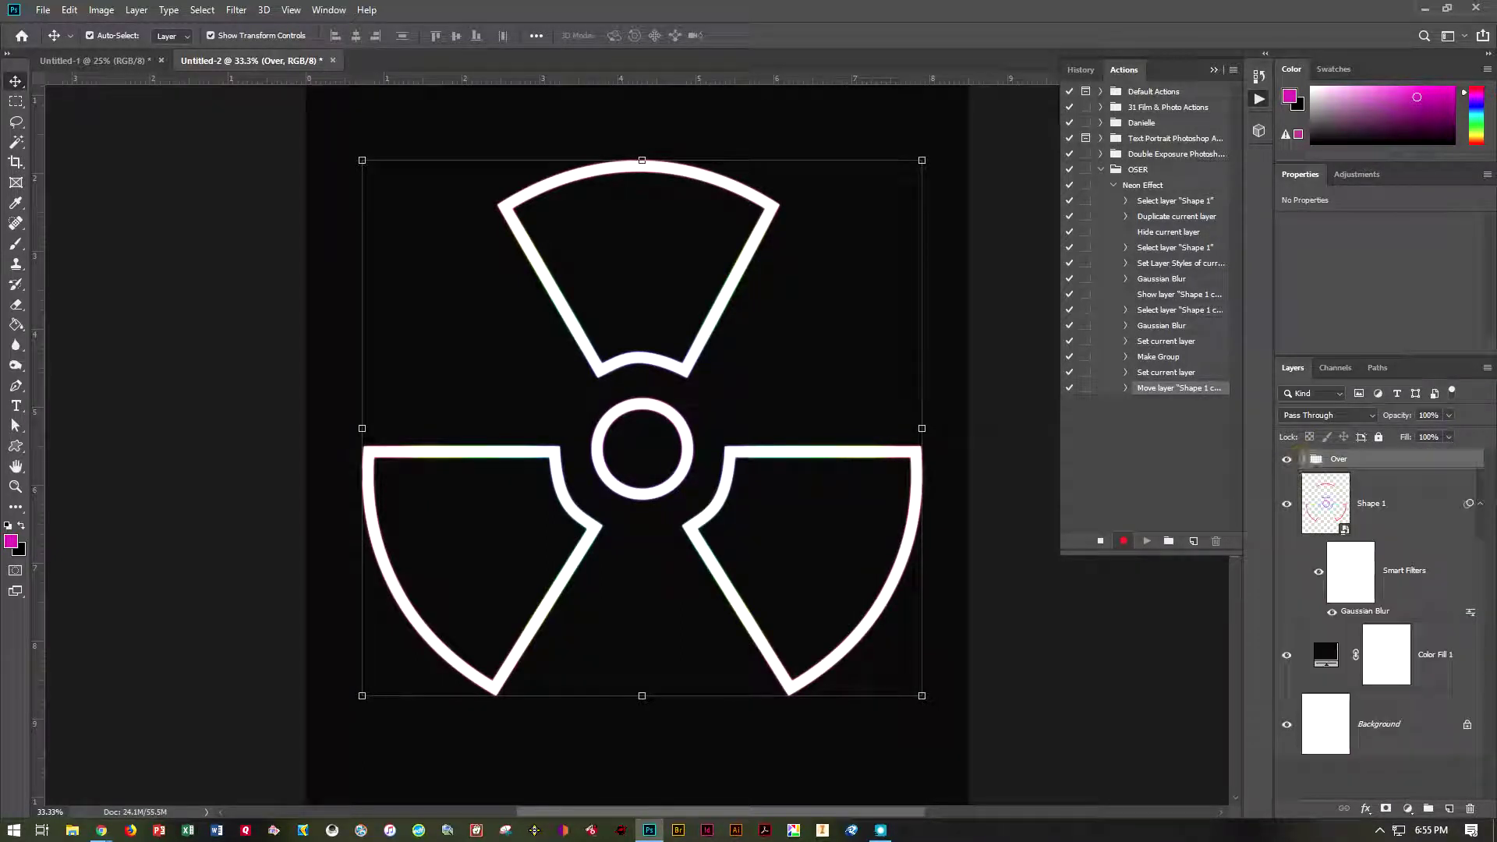
click(1303, 459)
- Group the Over group with the Shape 1 layer and name the new group Logo
click(1397, 518)
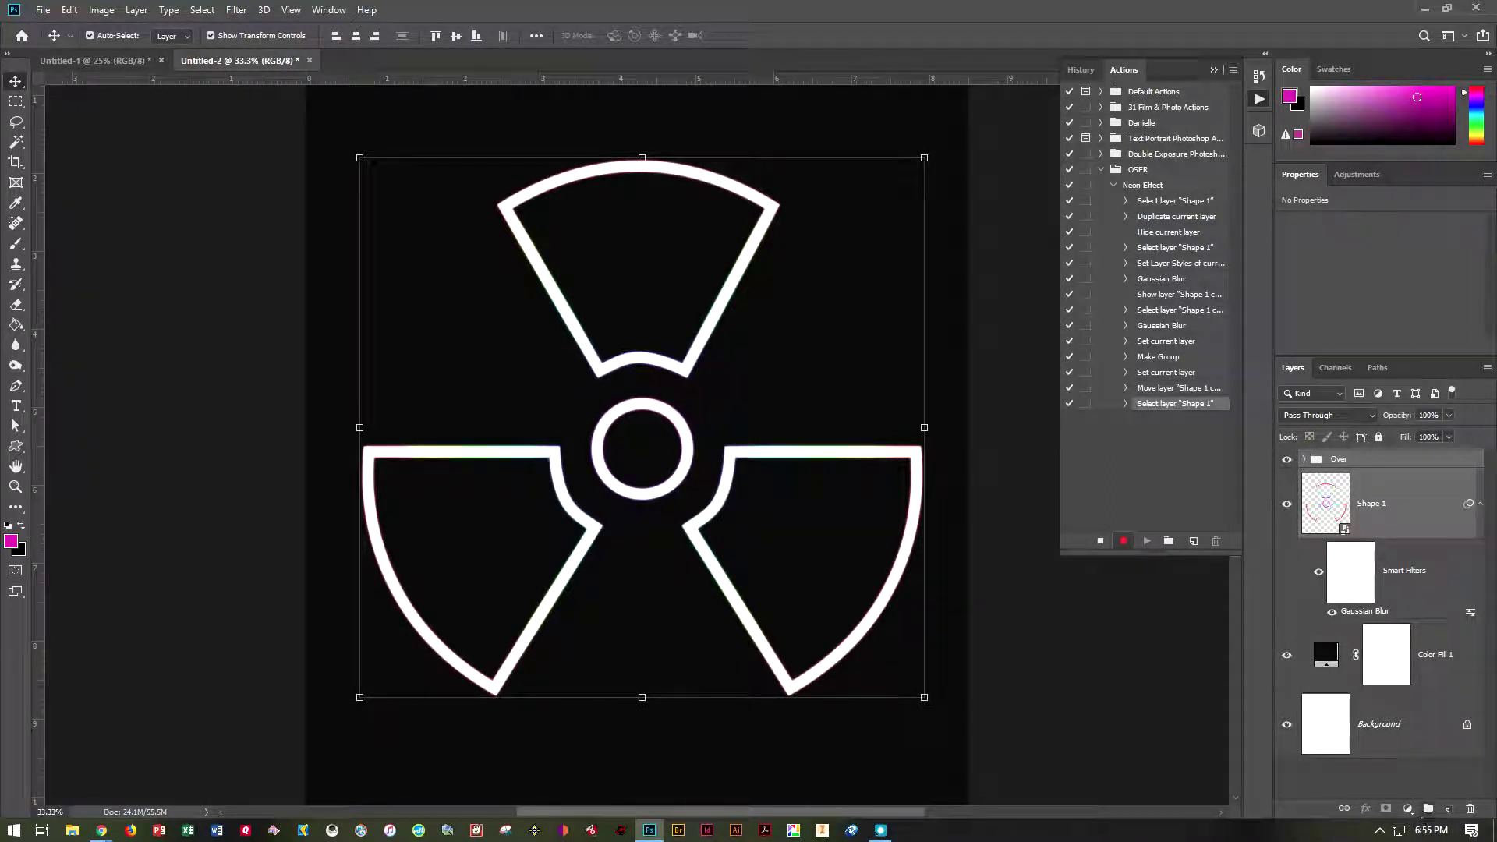
click(1429, 808)
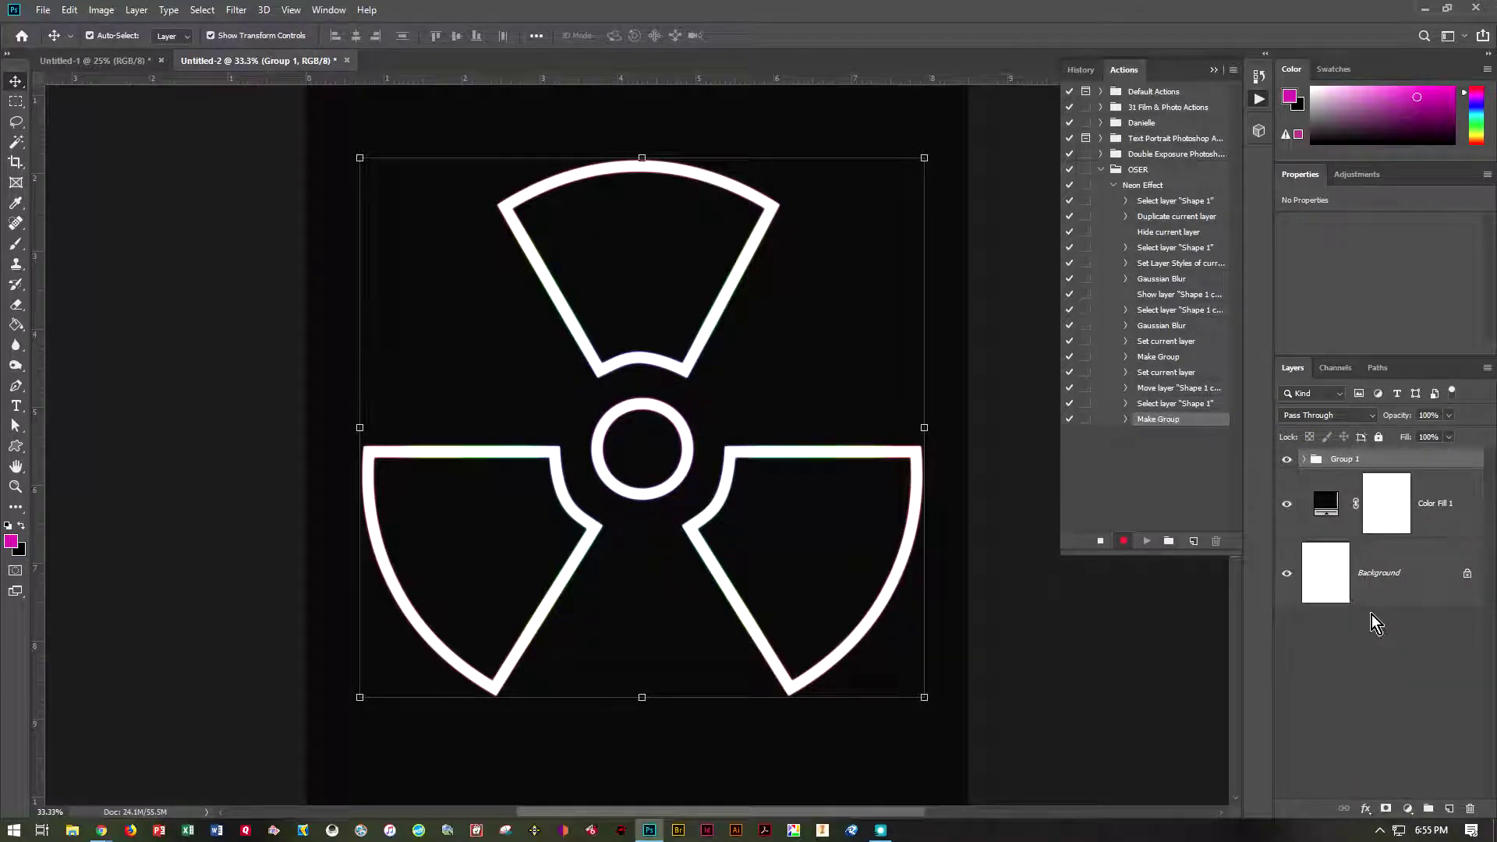
double_click(1345, 460)
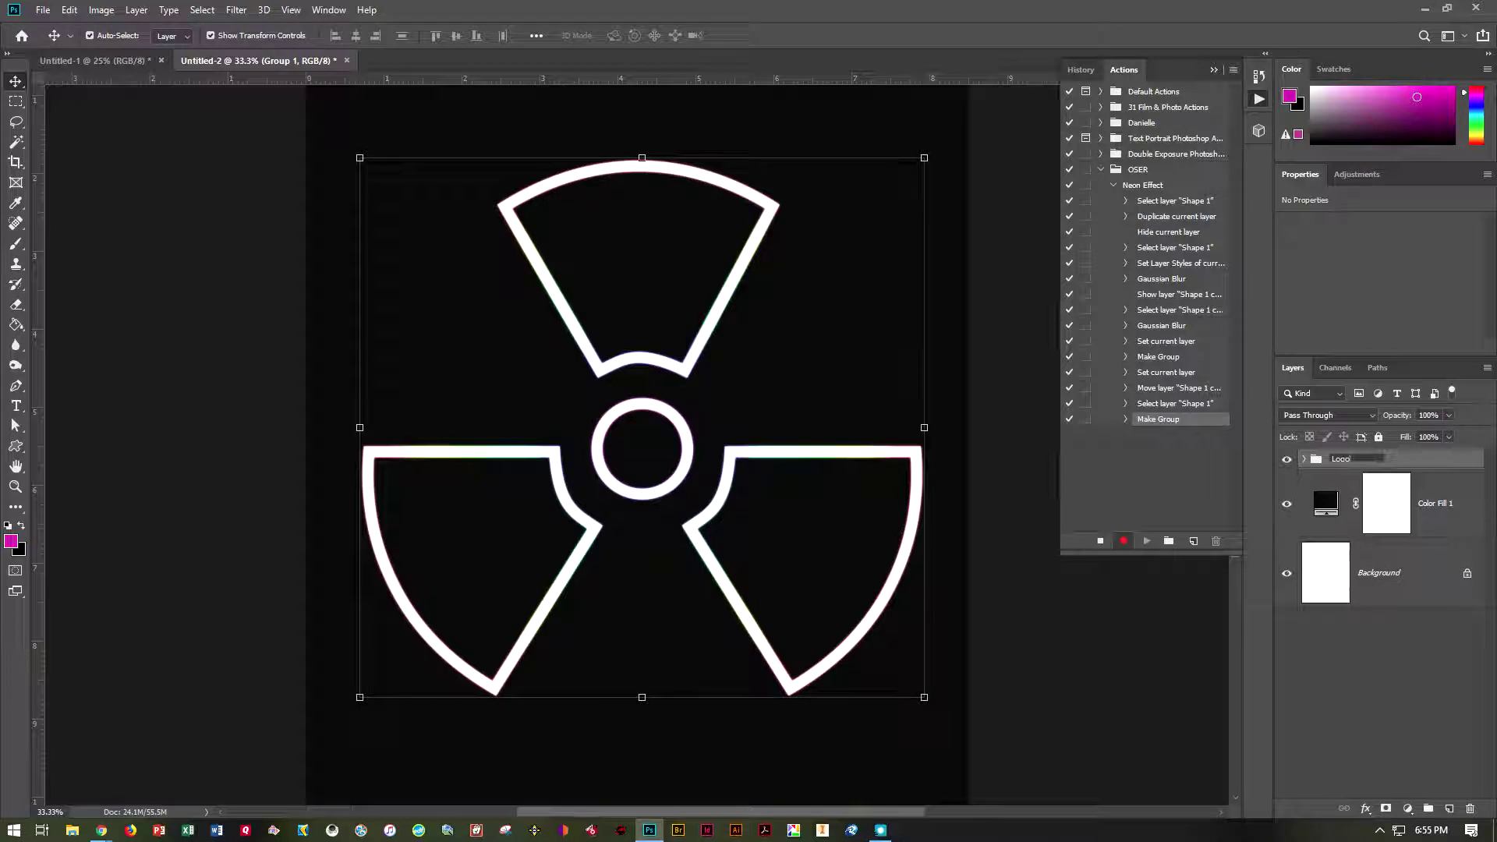
click(1443, 702)
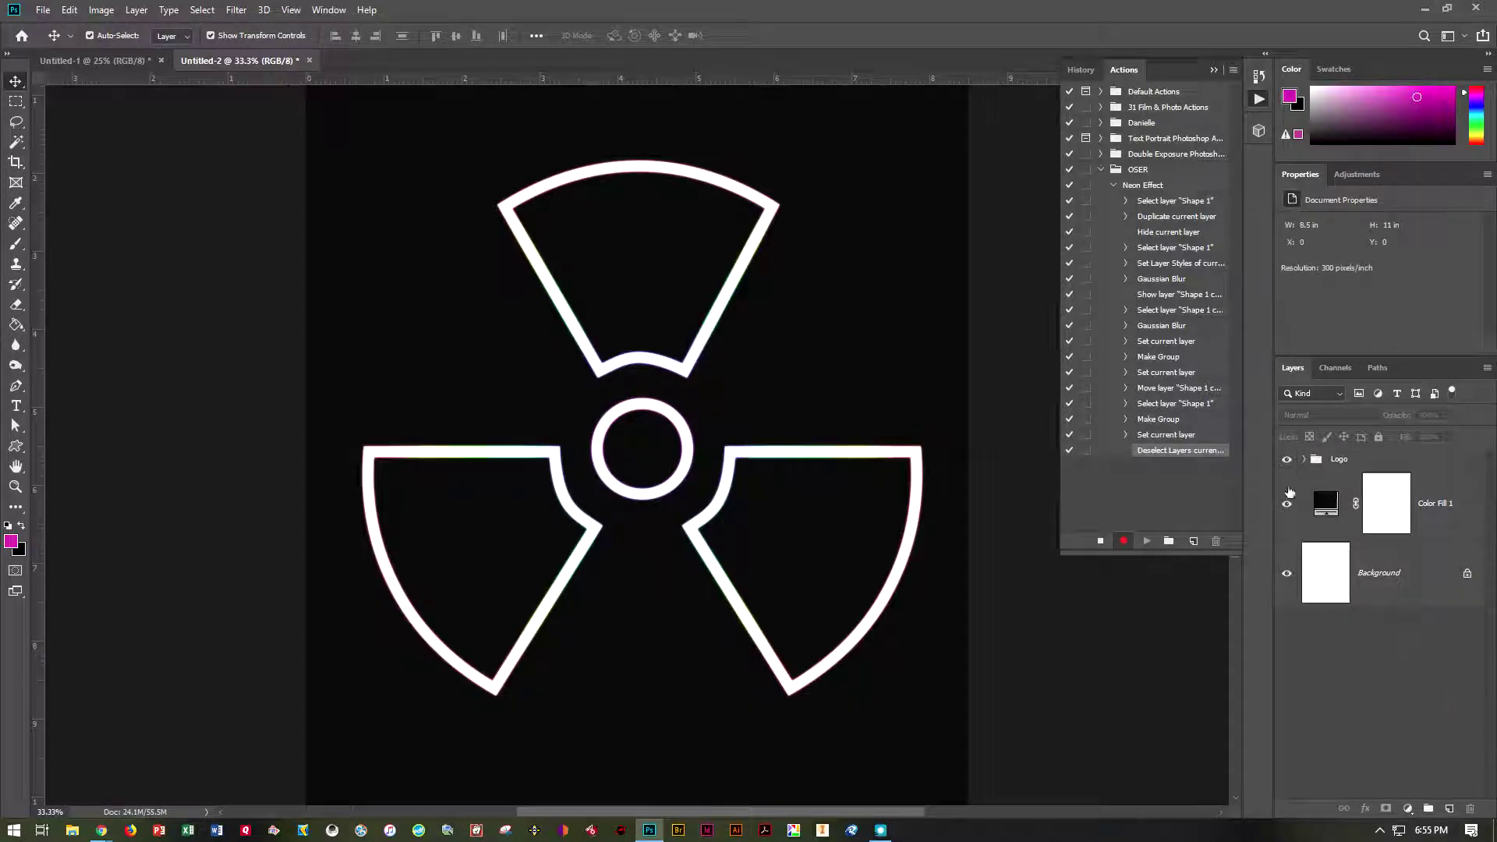
- Expand the Logo group and move the Shape 1 layer above the Over group inside it
click(1302, 459)
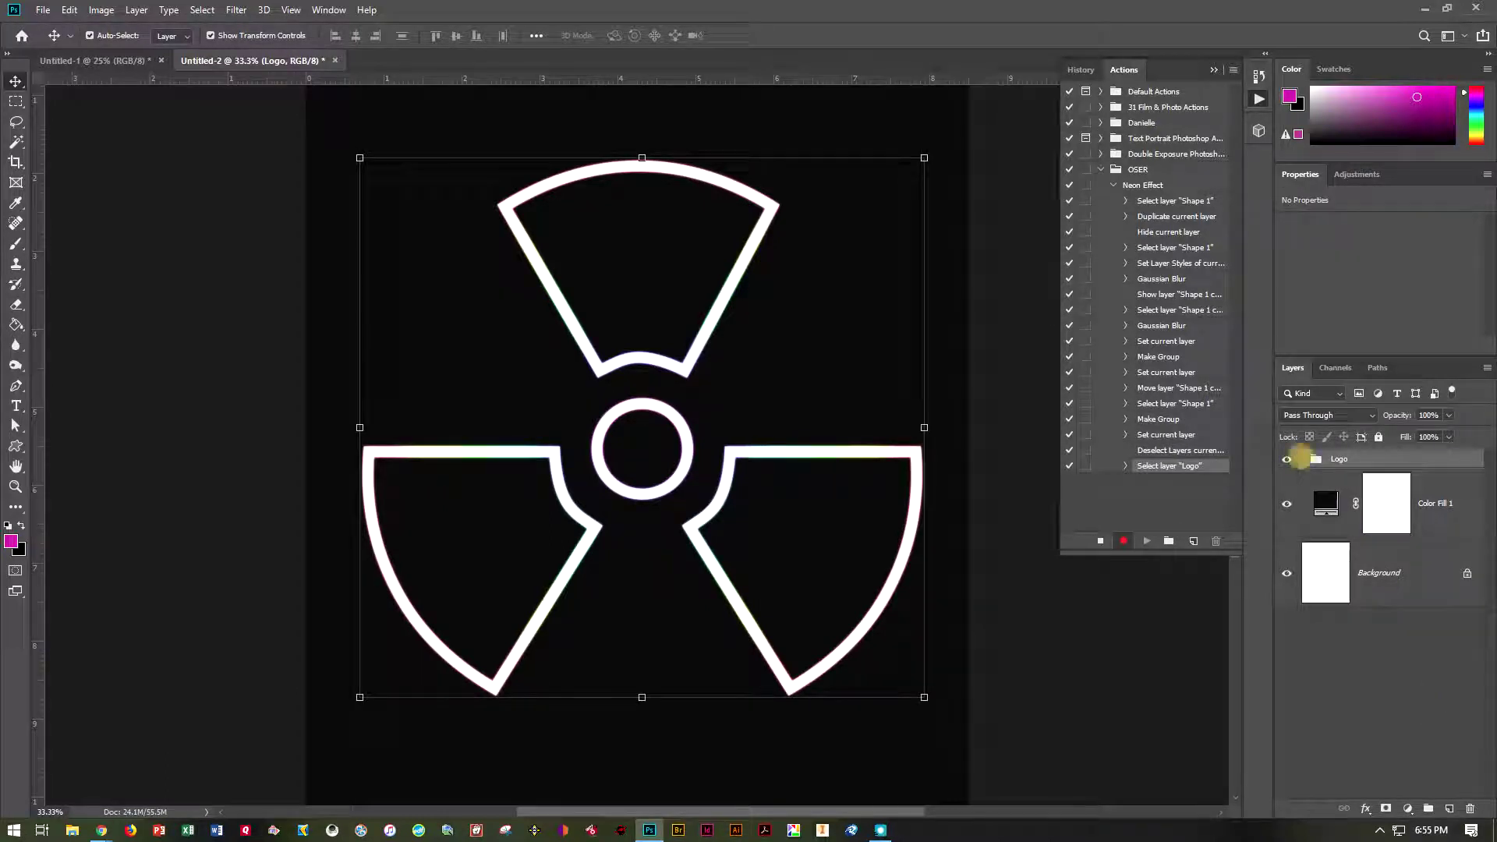
click(1303, 459)
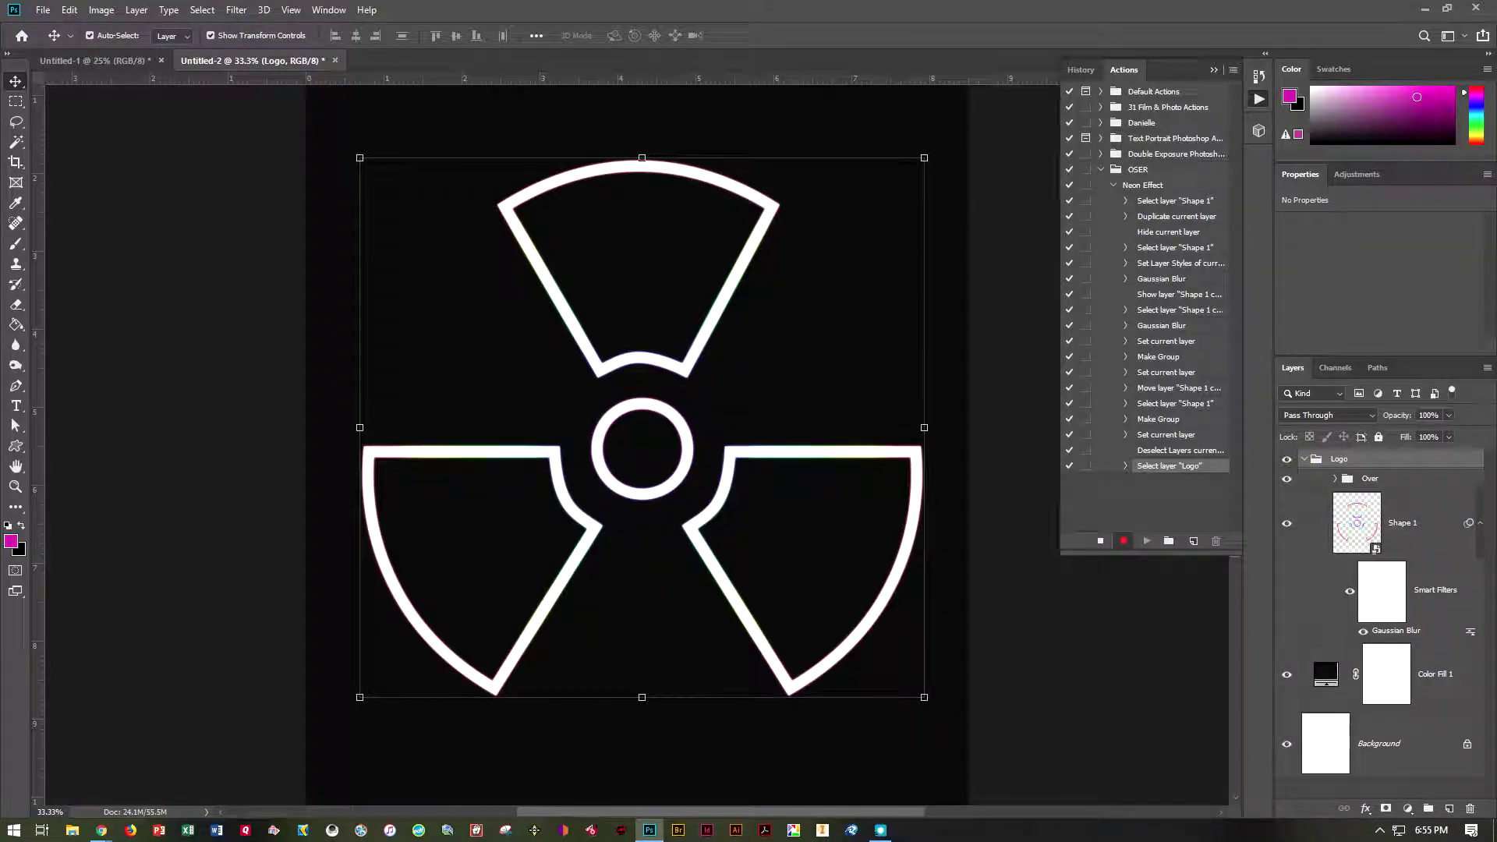
drag(1351, 517, 1351, 474)
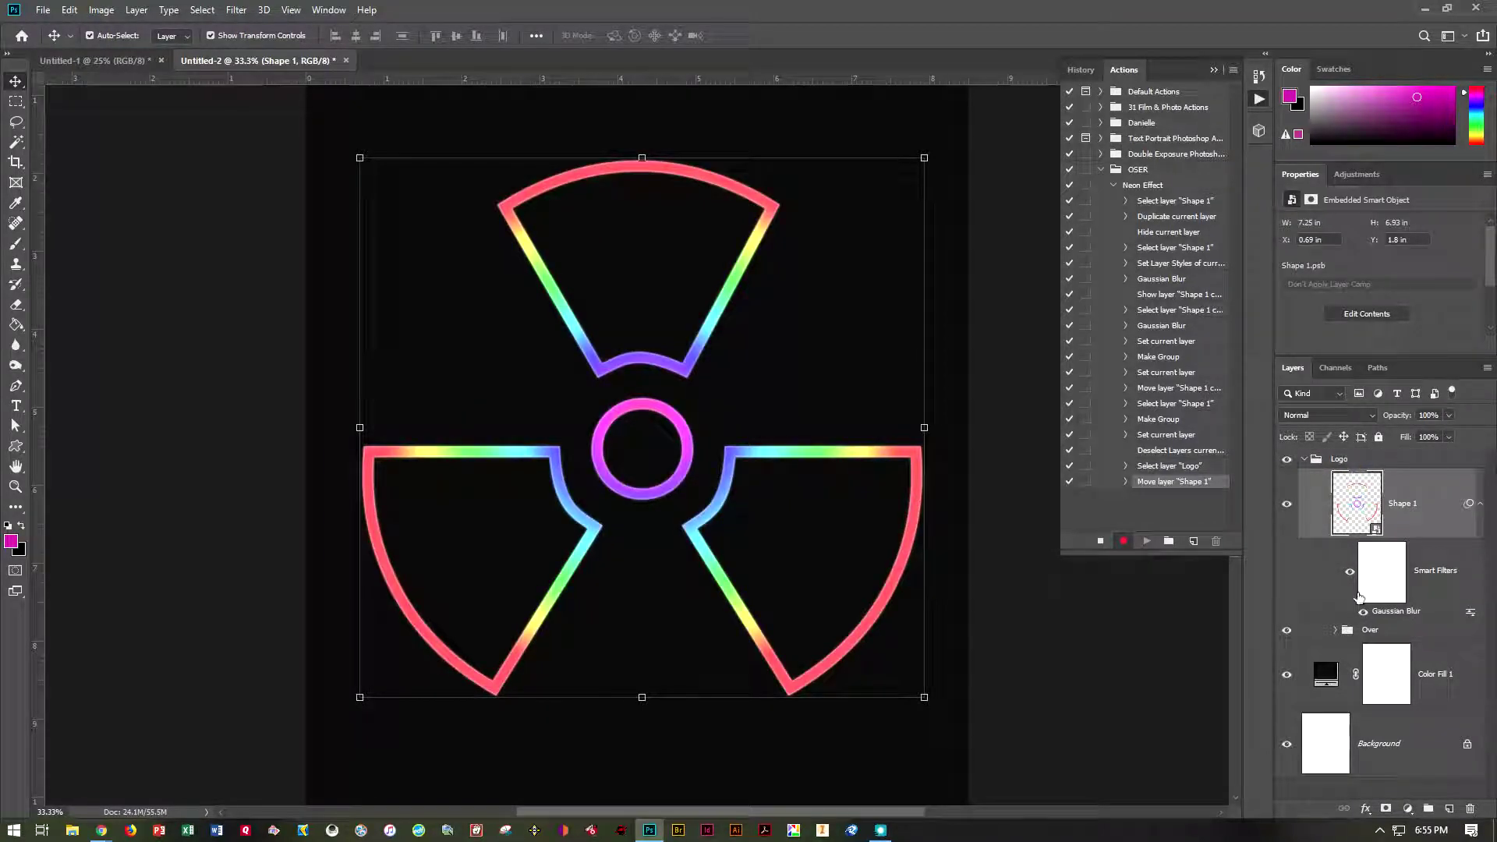
- Select and expand the Over group, and stop recording the Neon Effect action
click(1346, 629)
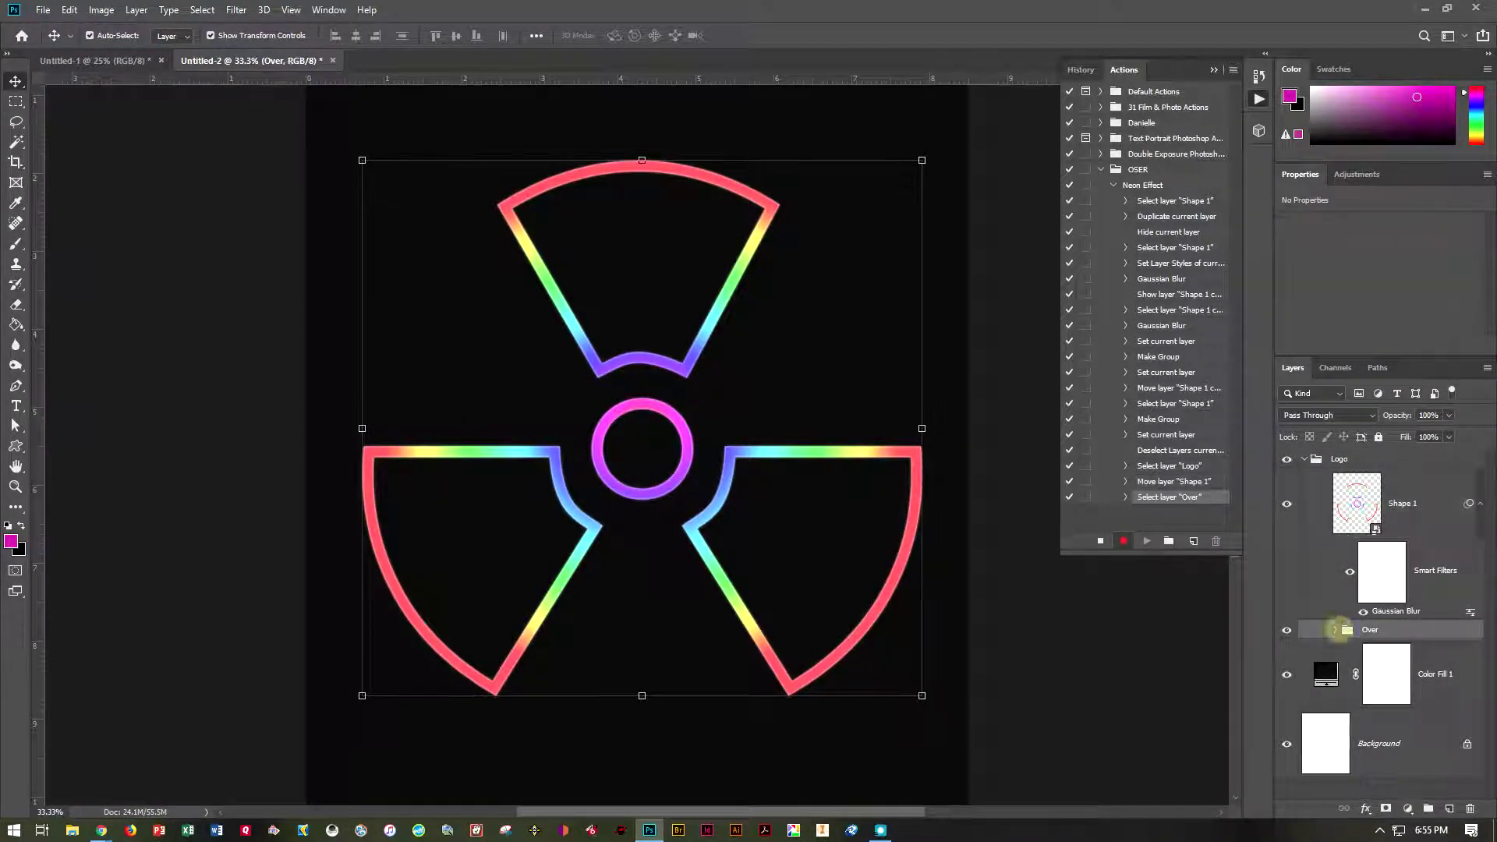
click(1335, 629)
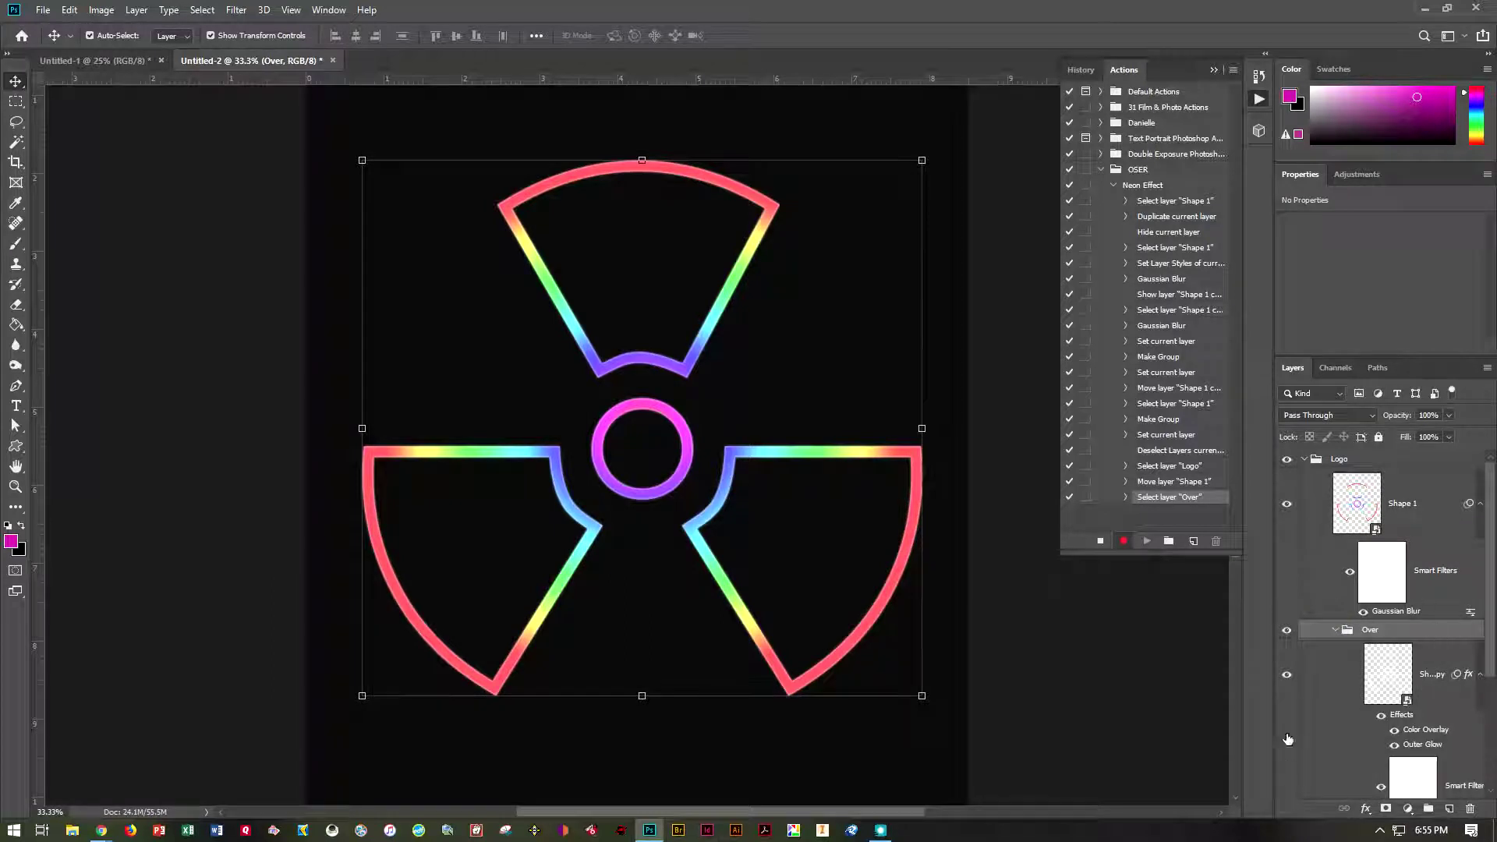
scroll(1419, 606, down, 2)
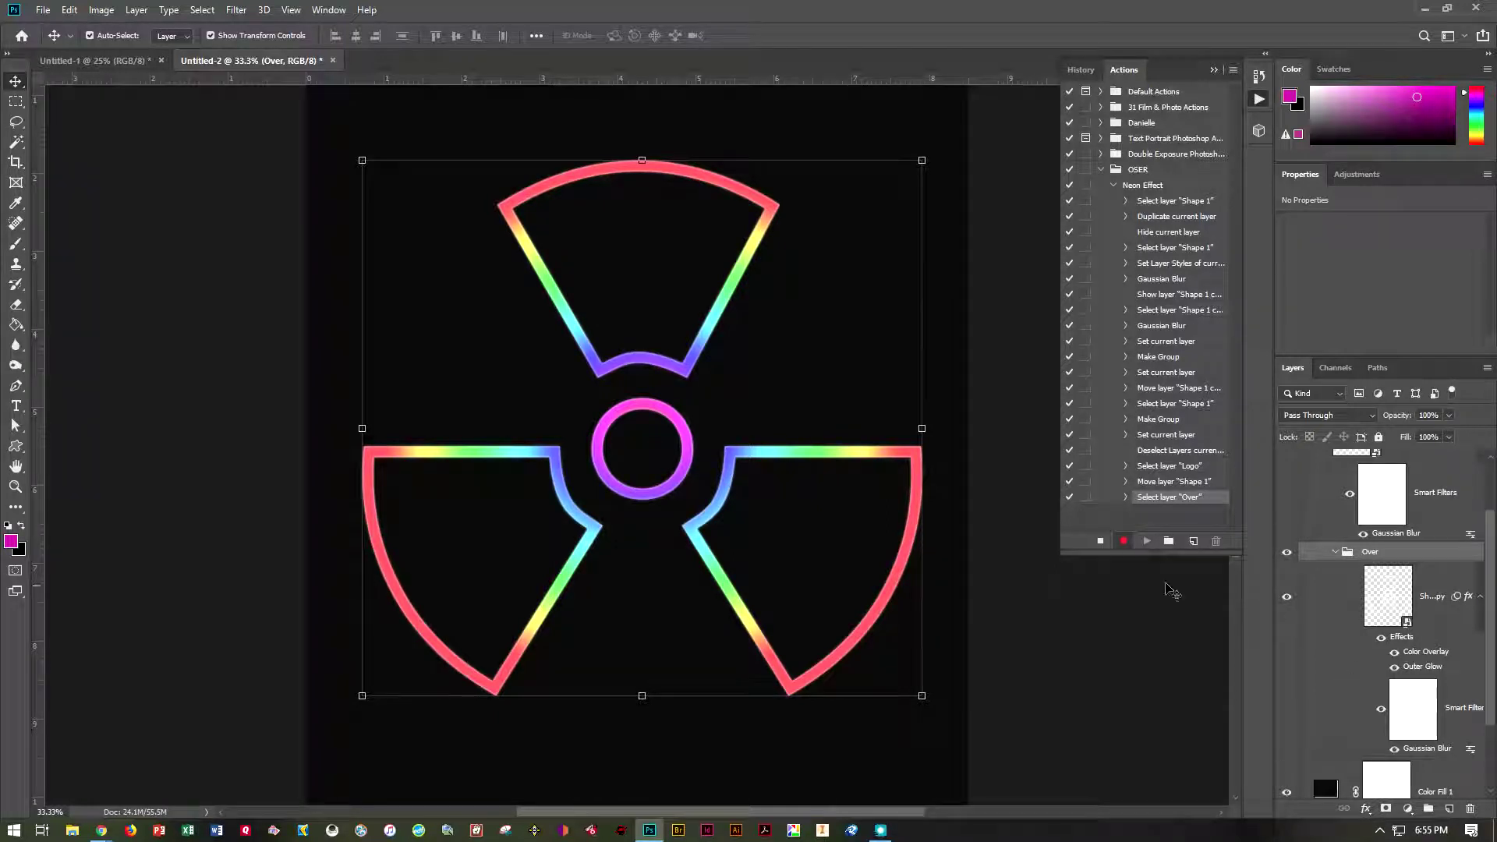
click(1100, 541)
- Save the document to the Desktop as DOSER_NEON1_PSD.psd, replacing the existing file, and deselect the layers
click(47, 11)
click(65, 184)
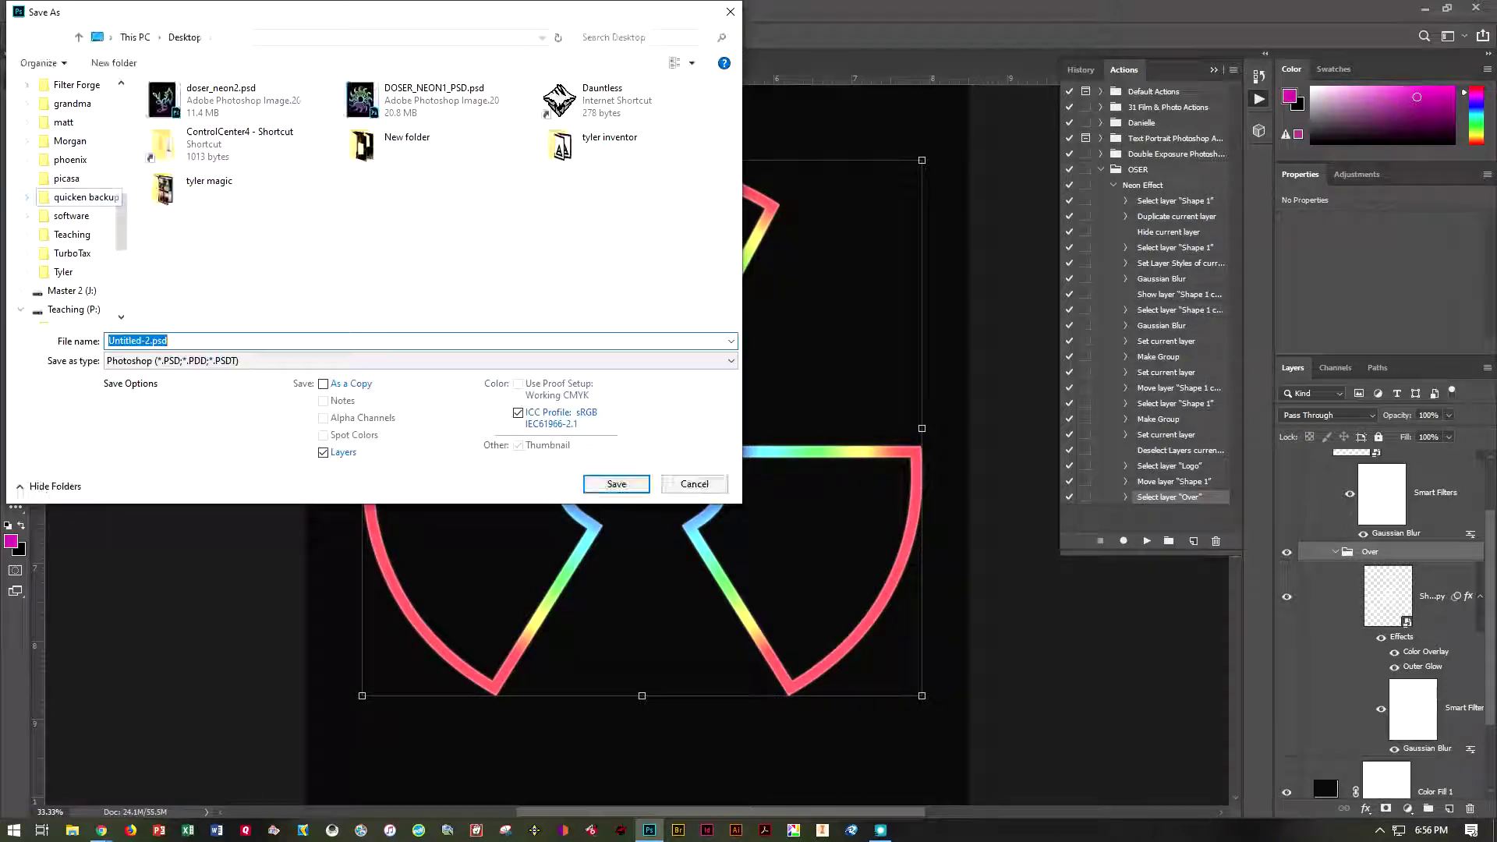
text(doser_n)
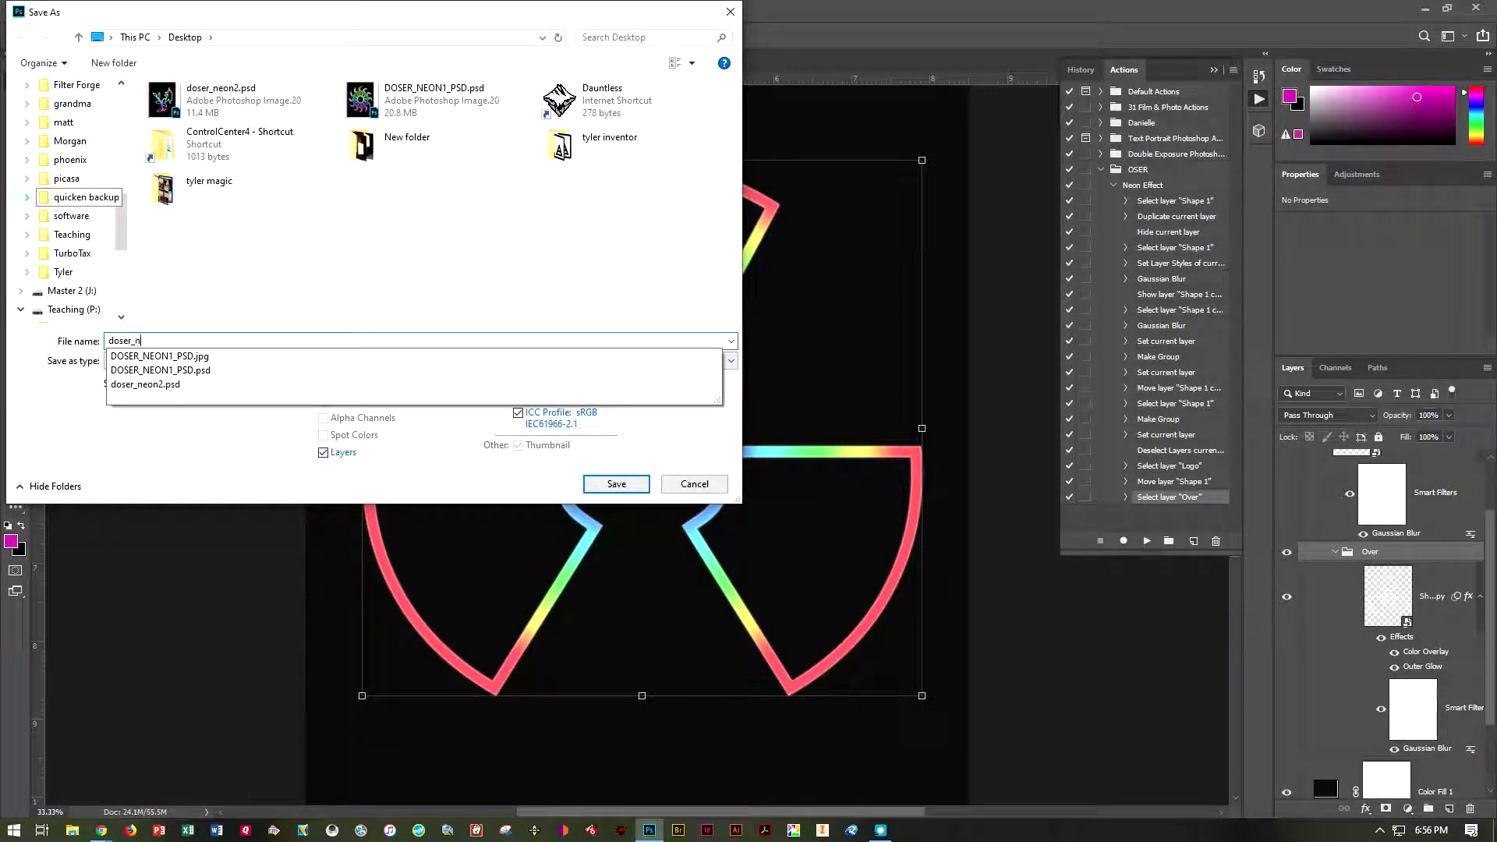
text(eon1)
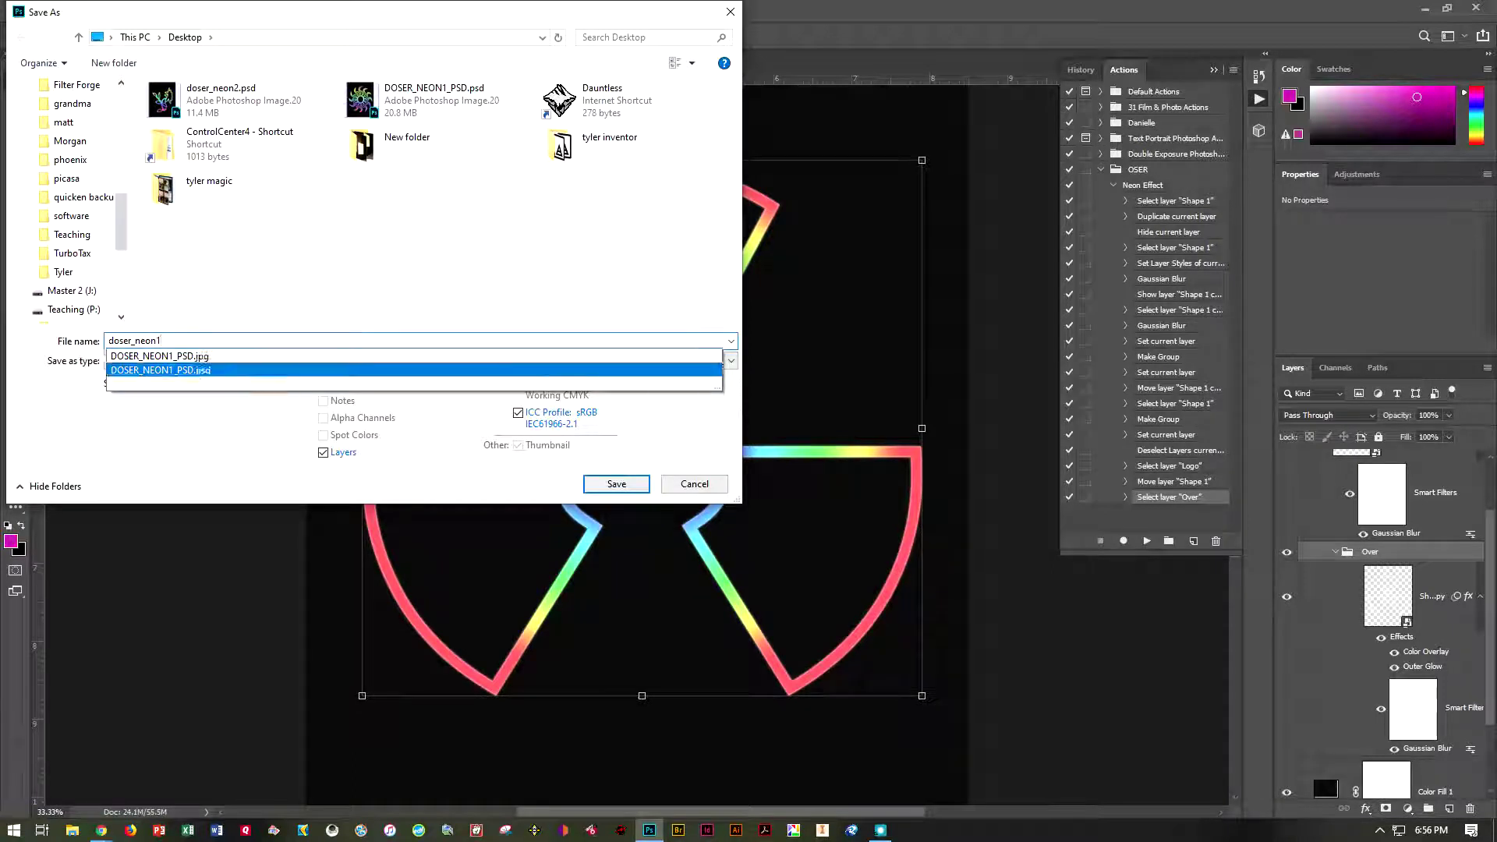
click(209, 372)
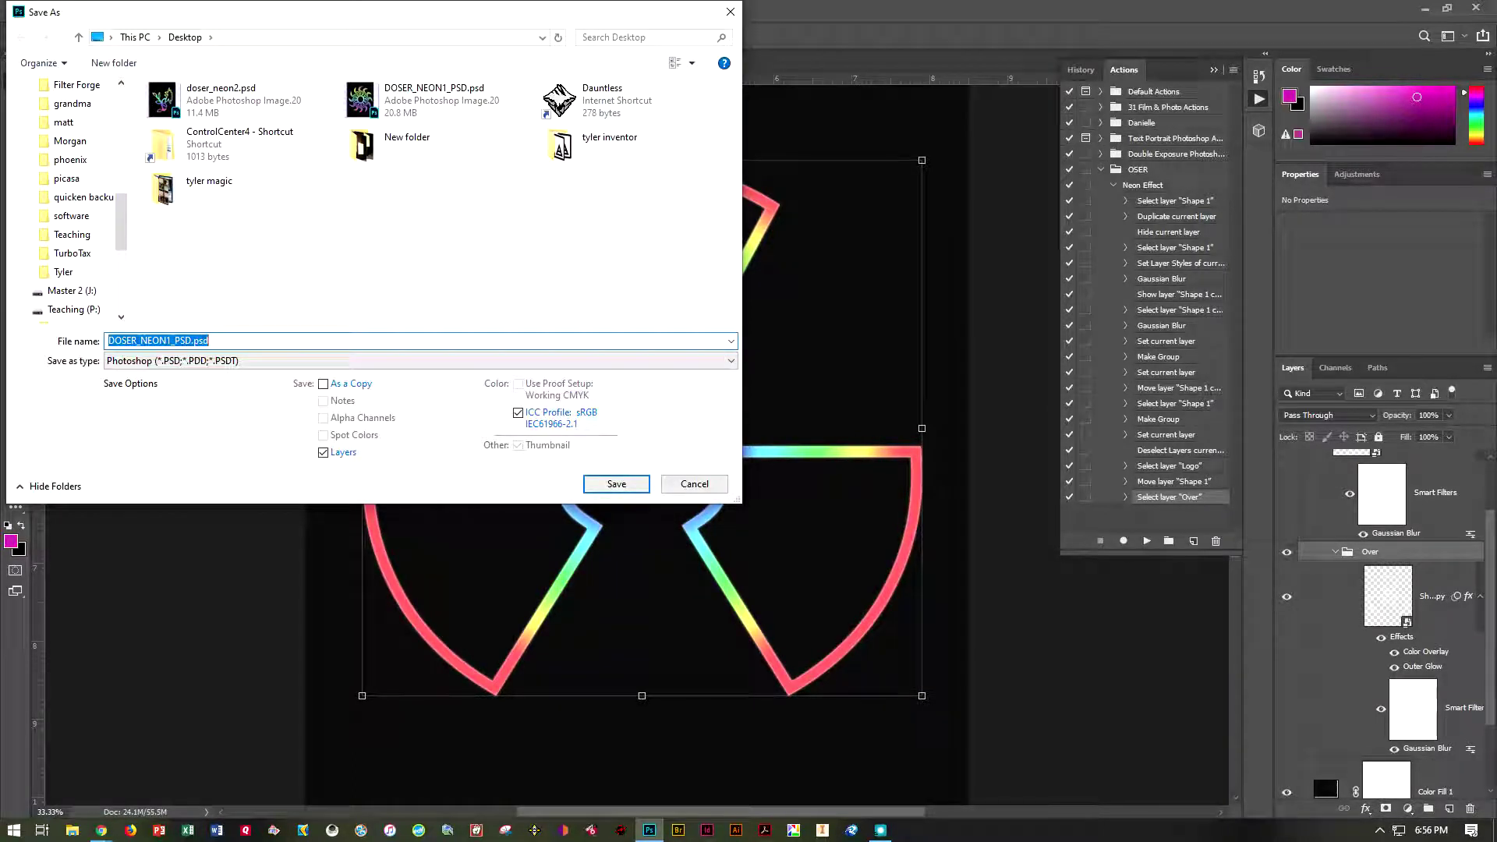
click(202, 341)
key(Return)
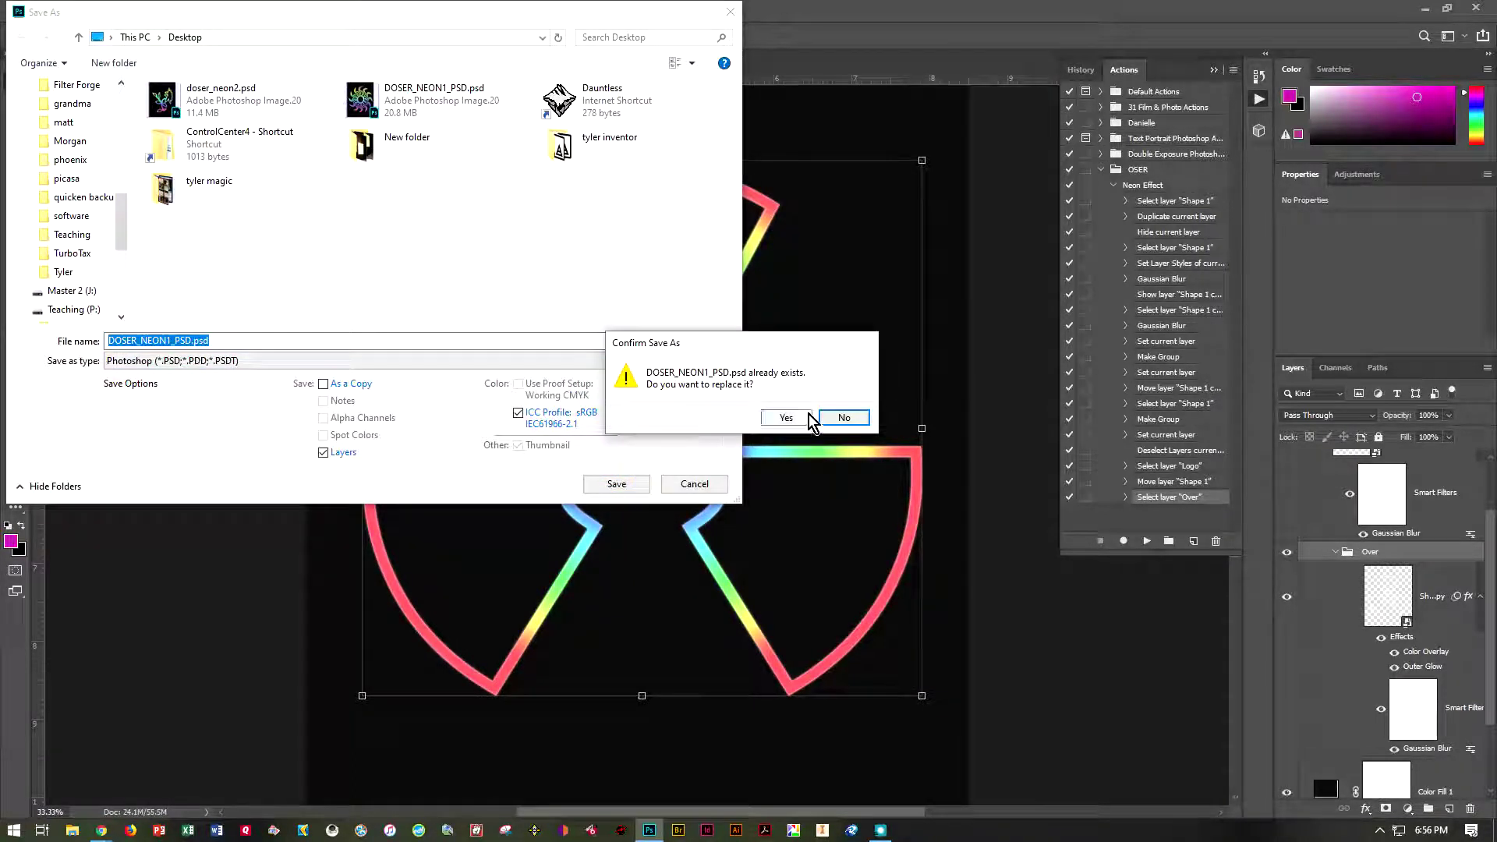
click(780, 414)
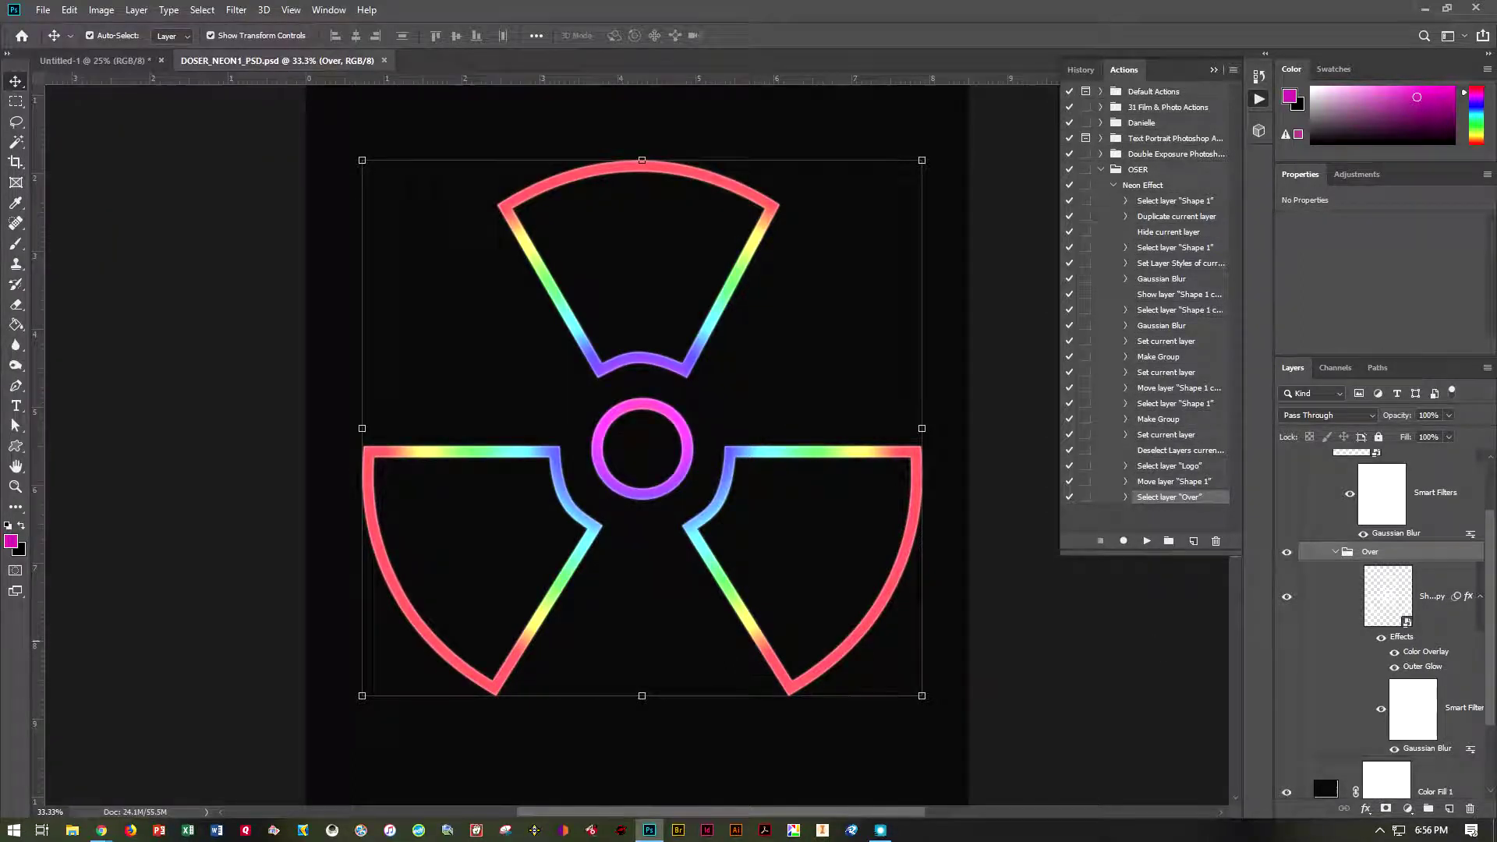
click(1146, 671)
- Create a new print document from the Letter preset, 8.5 x 11 inches at 300 pixels/inch in RGB Color
click(43, 10)
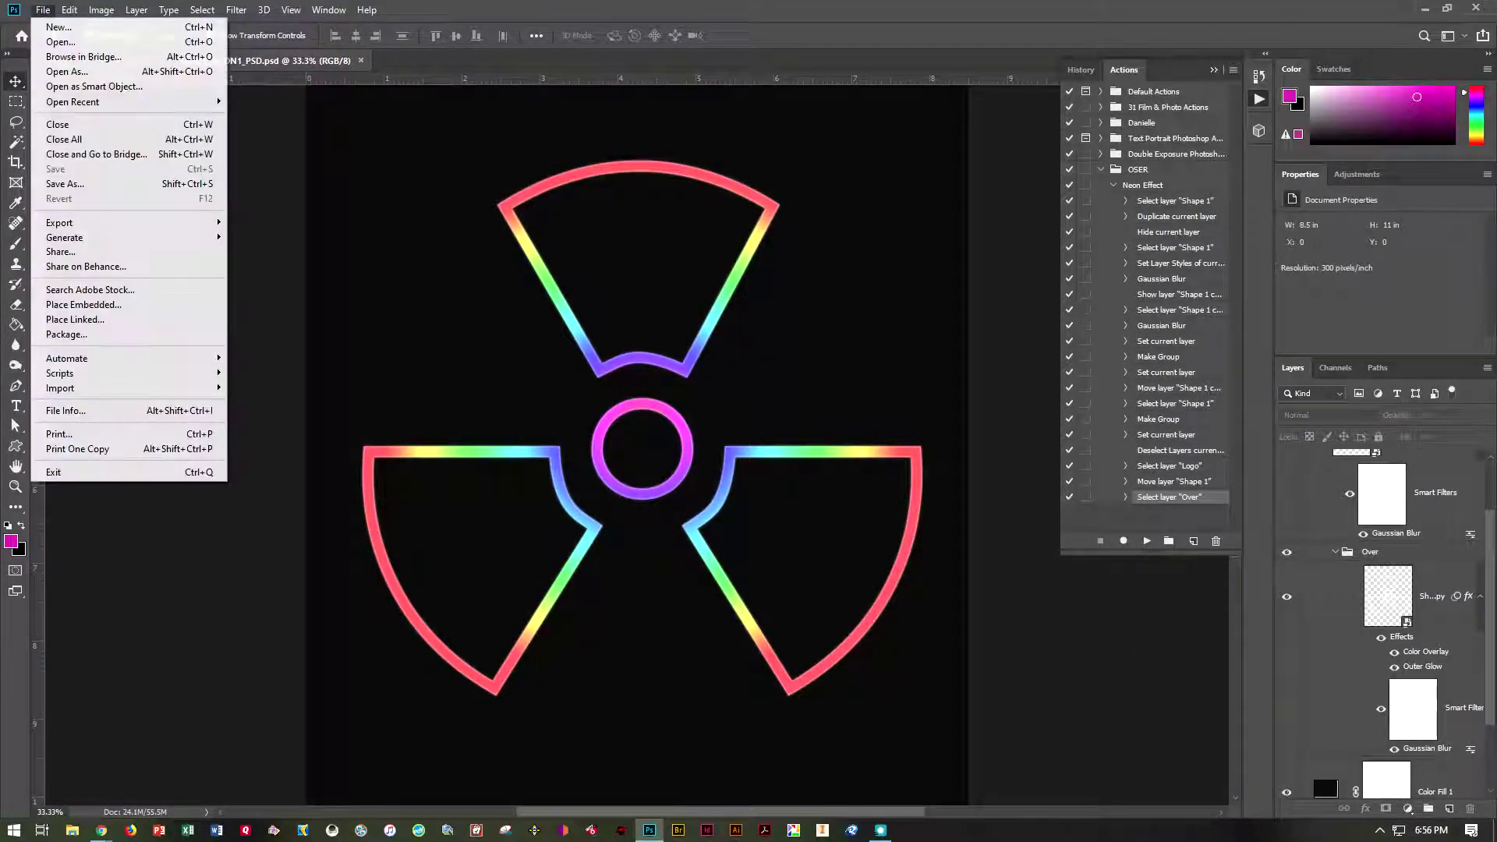
click(55, 26)
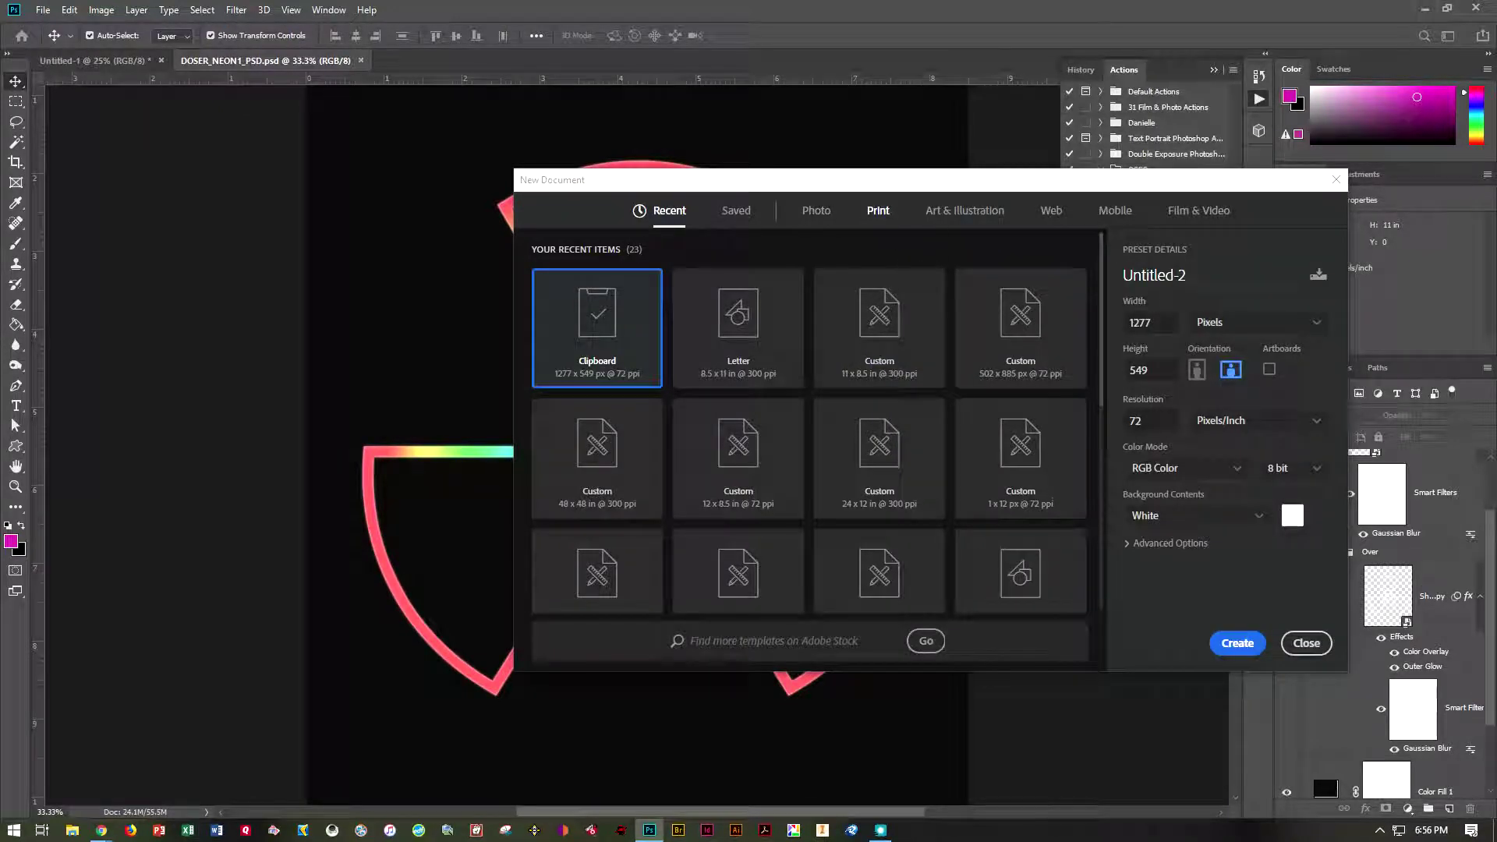
click(878, 210)
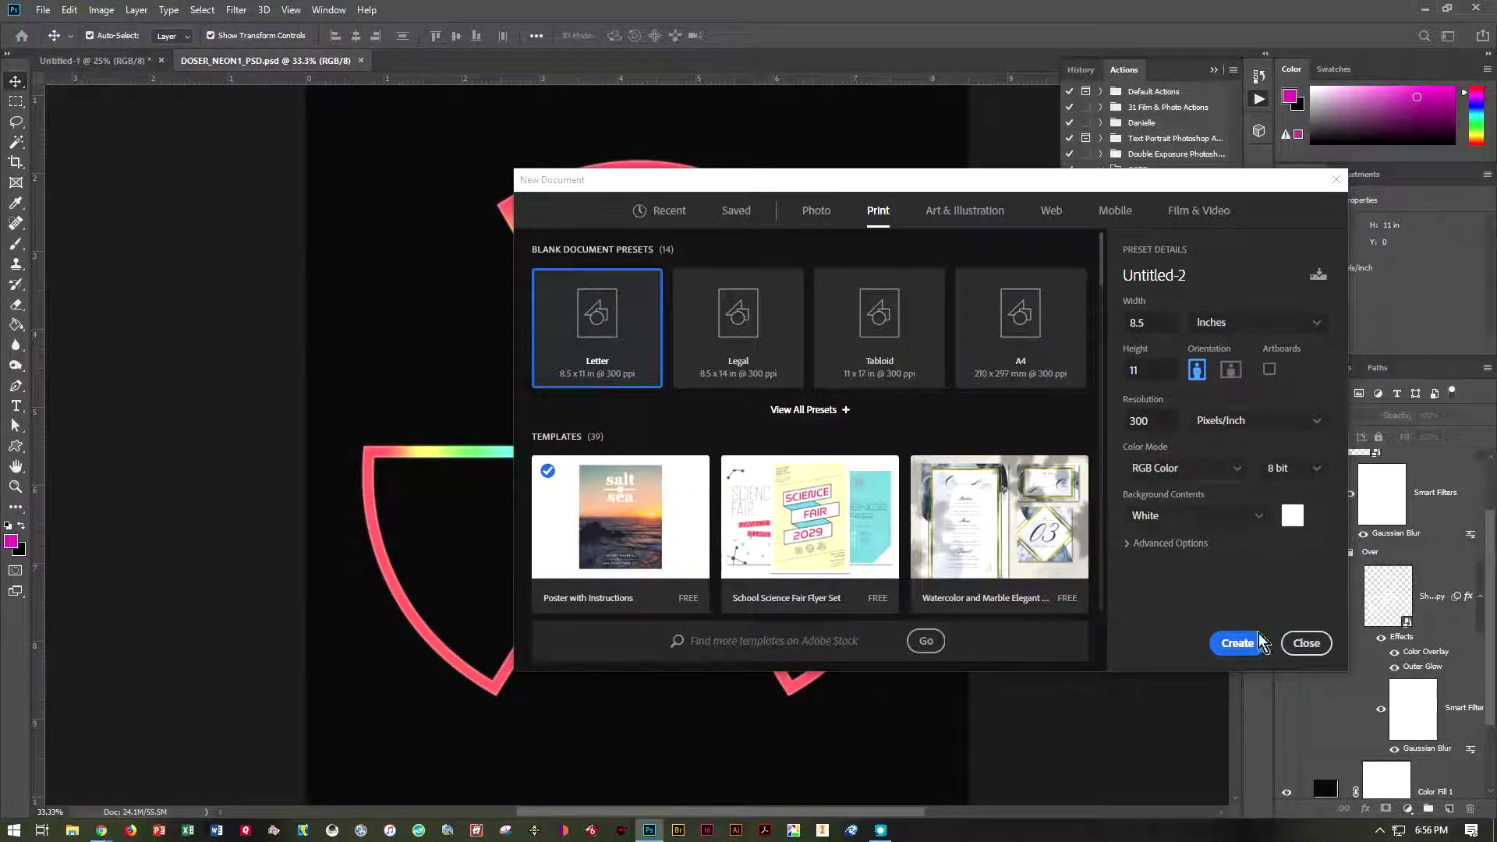
click(1238, 643)
- Add a near-black Solid Color fill layer above the Background layer
click(1406, 811)
click(1396, 535)
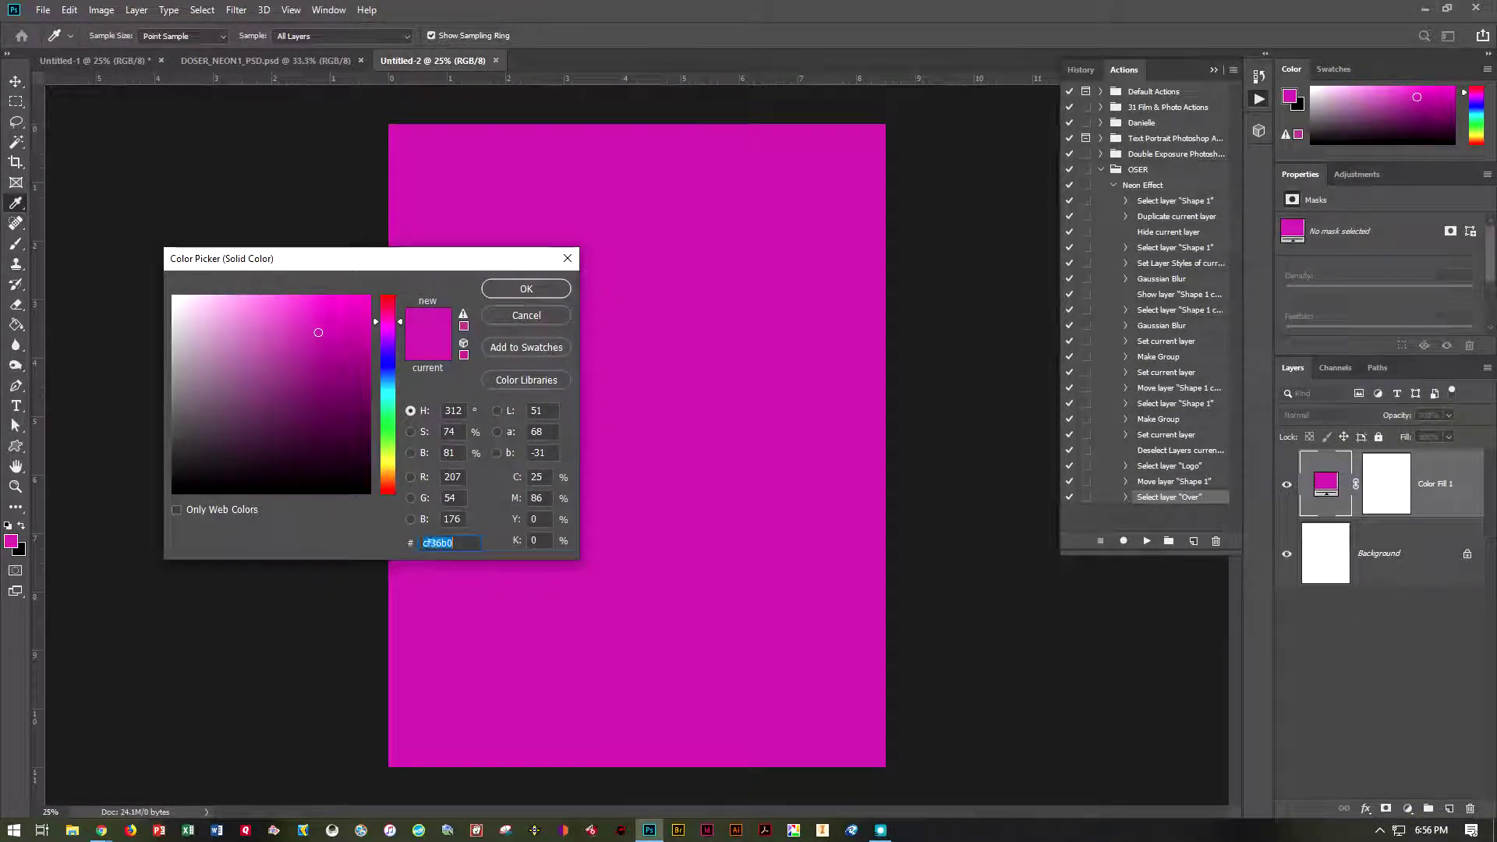
text(111111)
key(BackSpace)
click(558, 290)
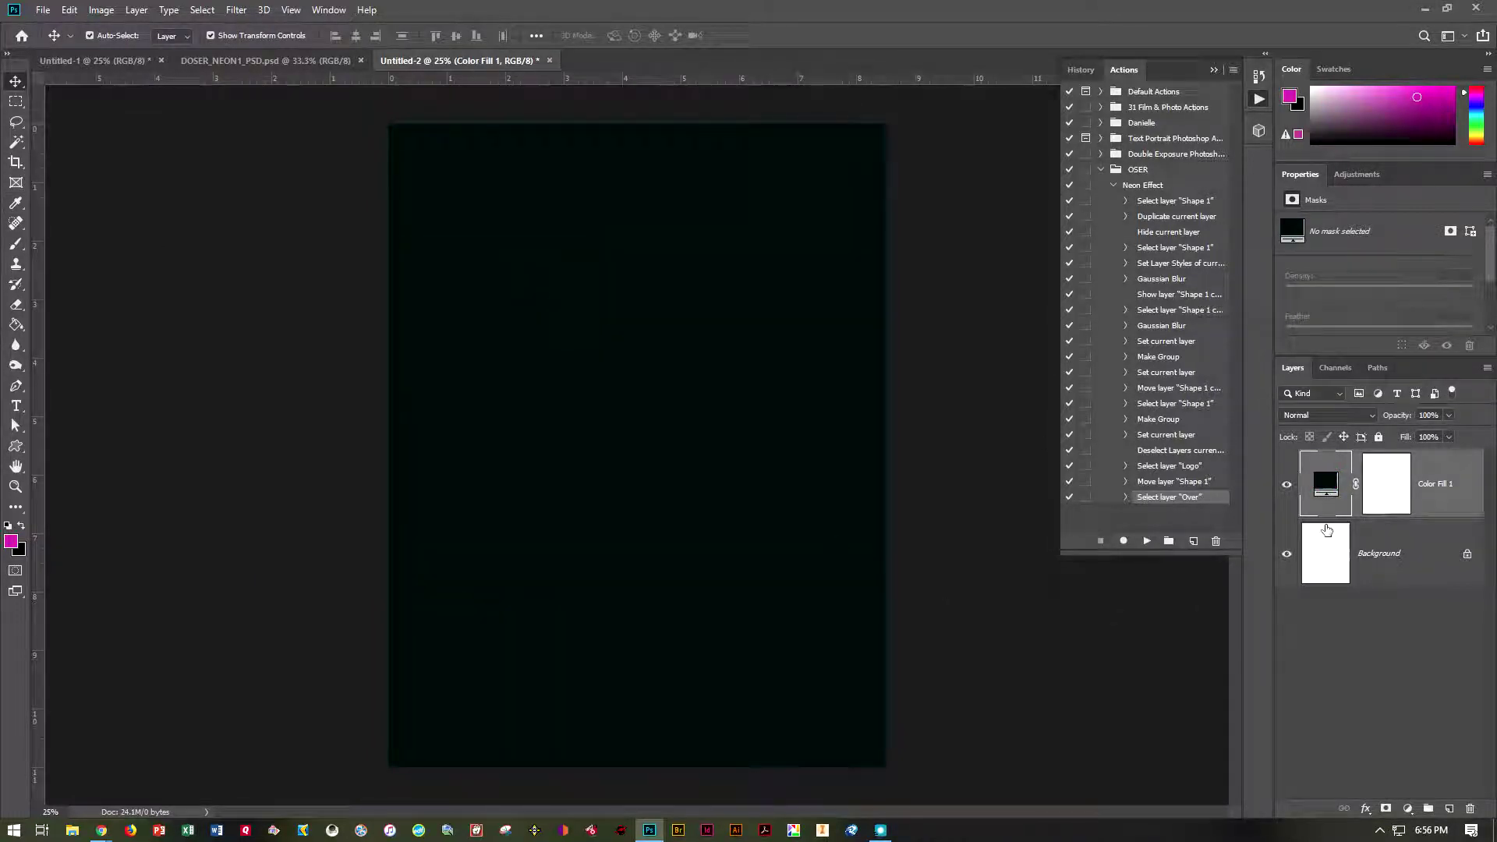
- Draw an outlined thought-bubble custom shape about 1929 x 2372 px across the middle of the page
click(15, 446)
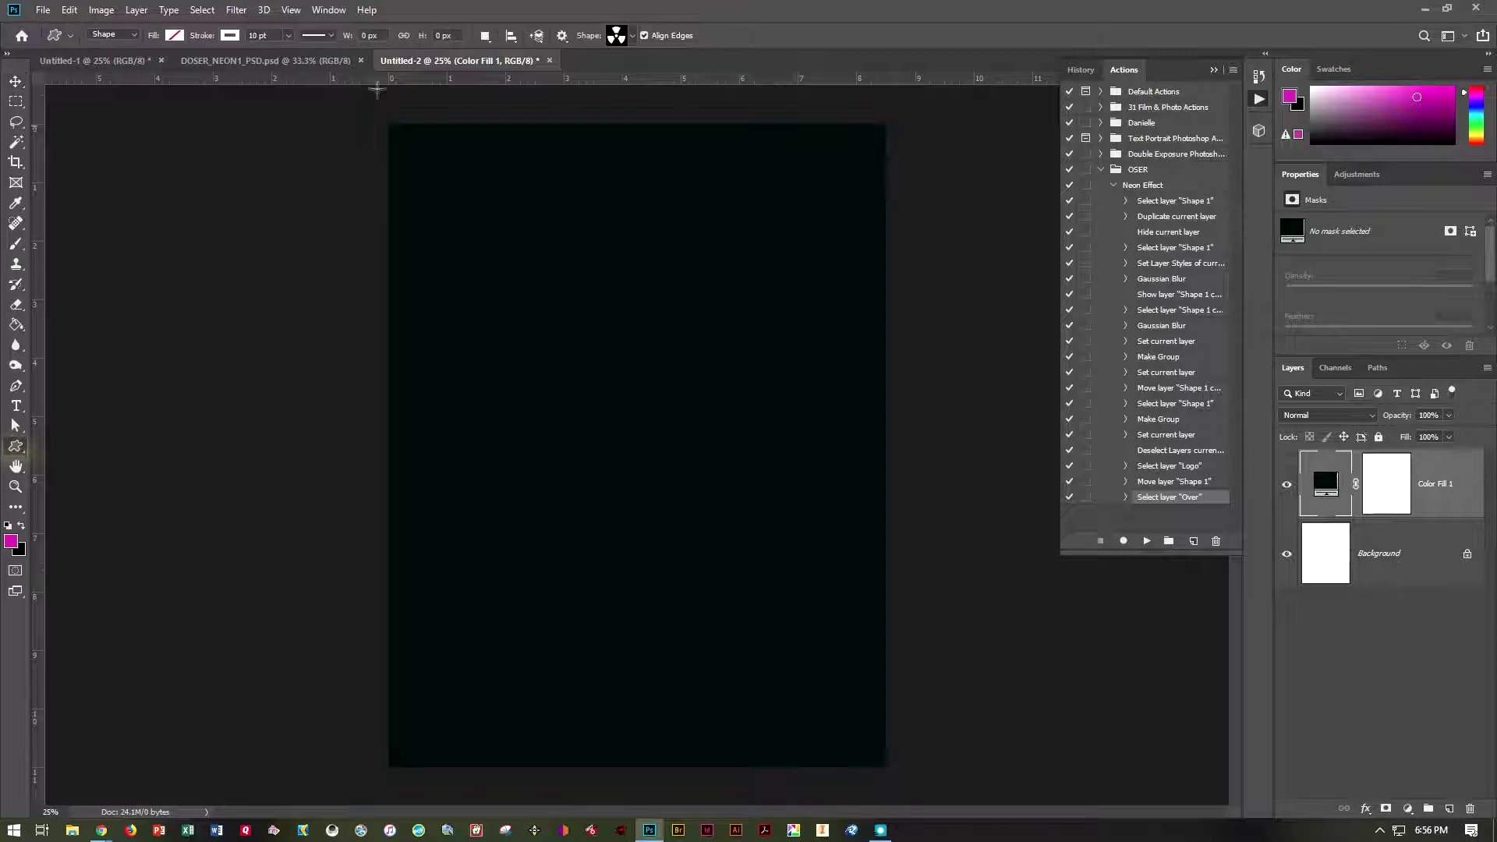
click(633, 36)
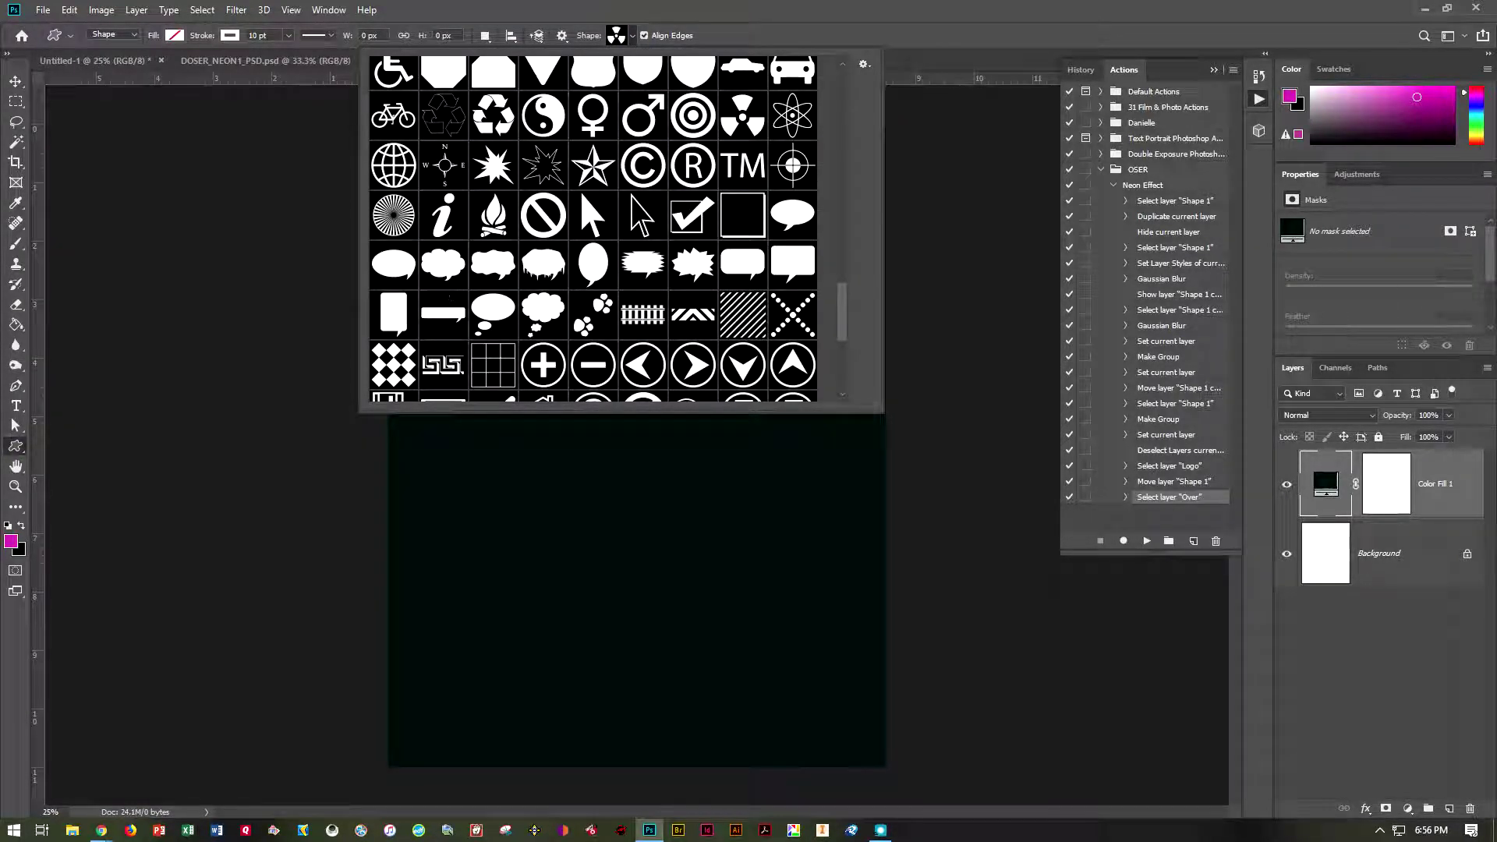
click(493, 312)
click(569, 251)
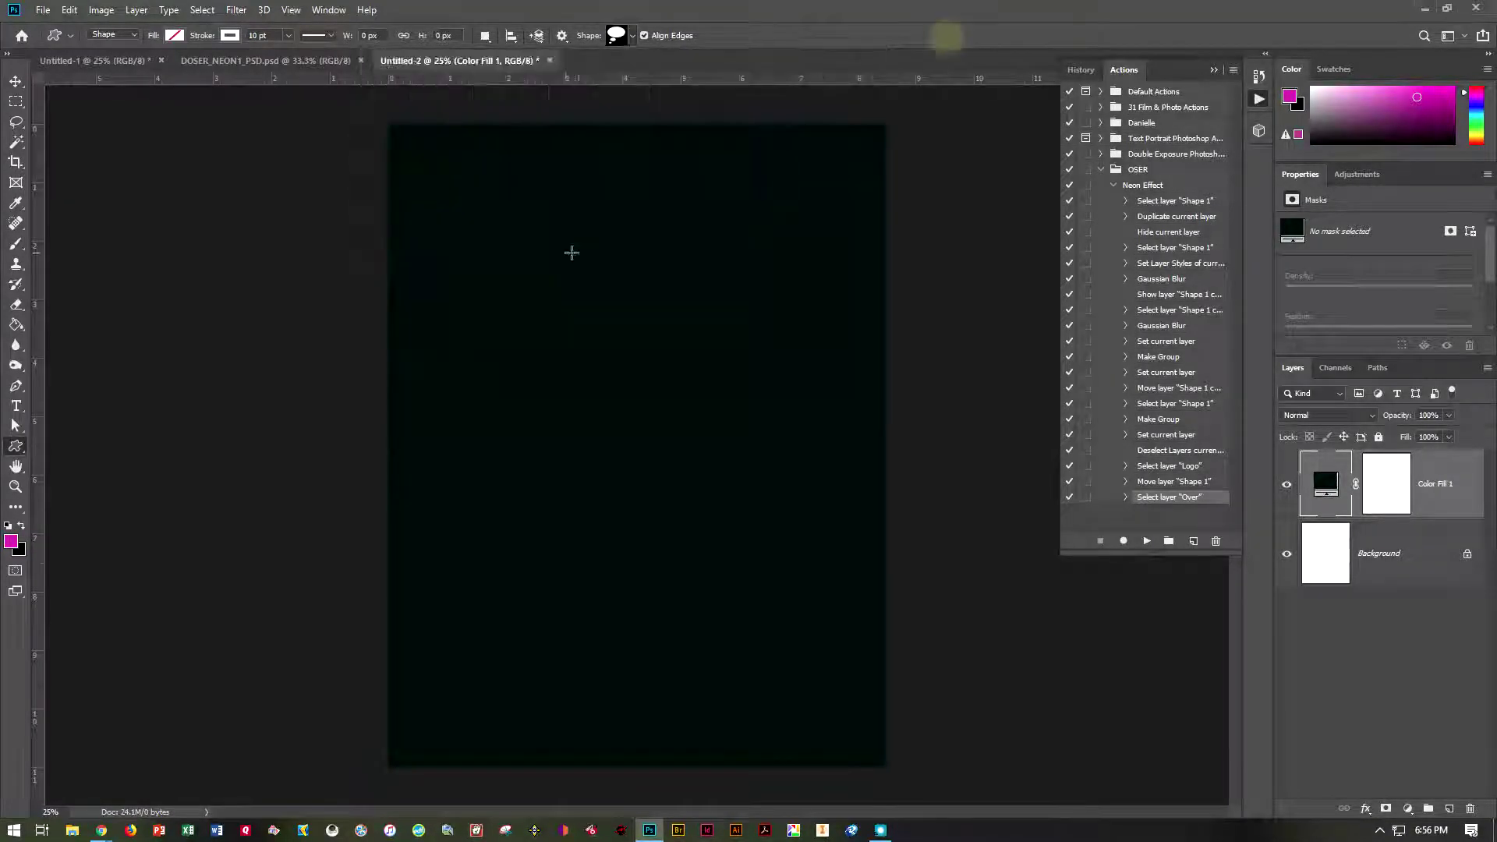
drag(491, 226, 832, 675)
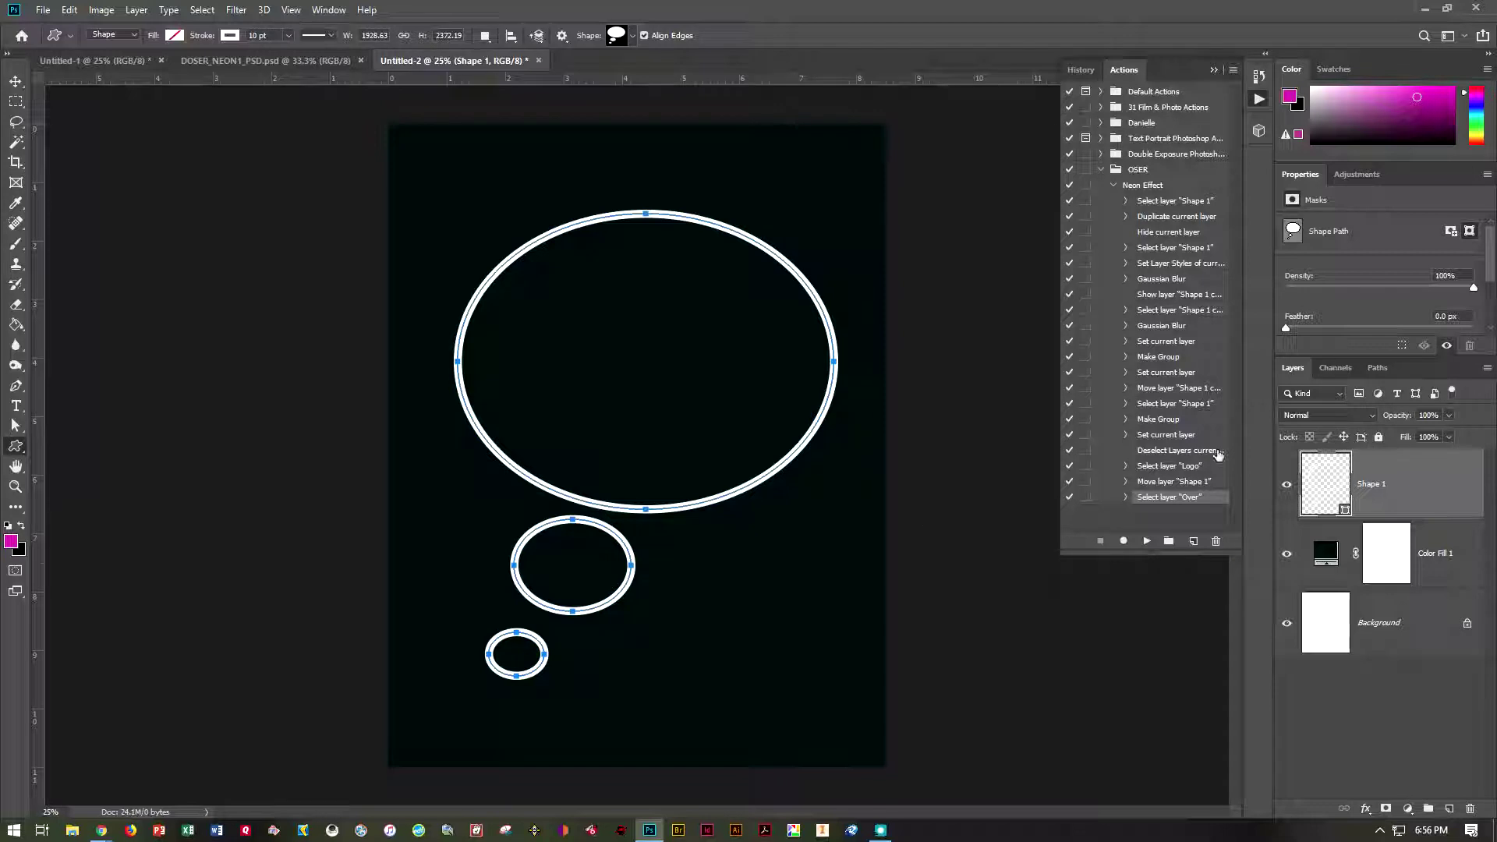
- Play the complete Neon Effect action on the thought-bubble shape
click(1143, 185)
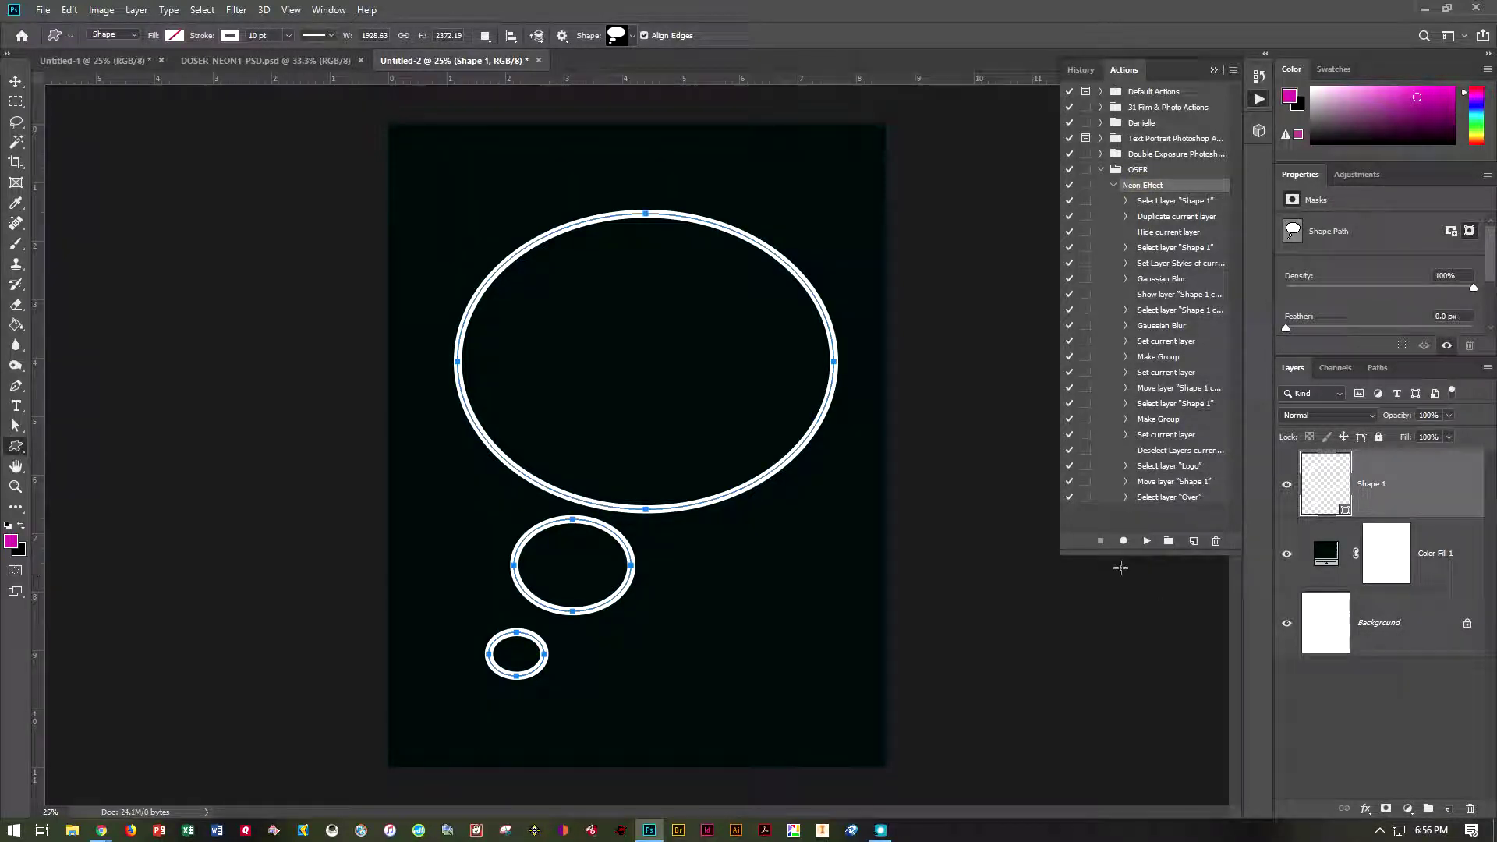
click(1146, 541)
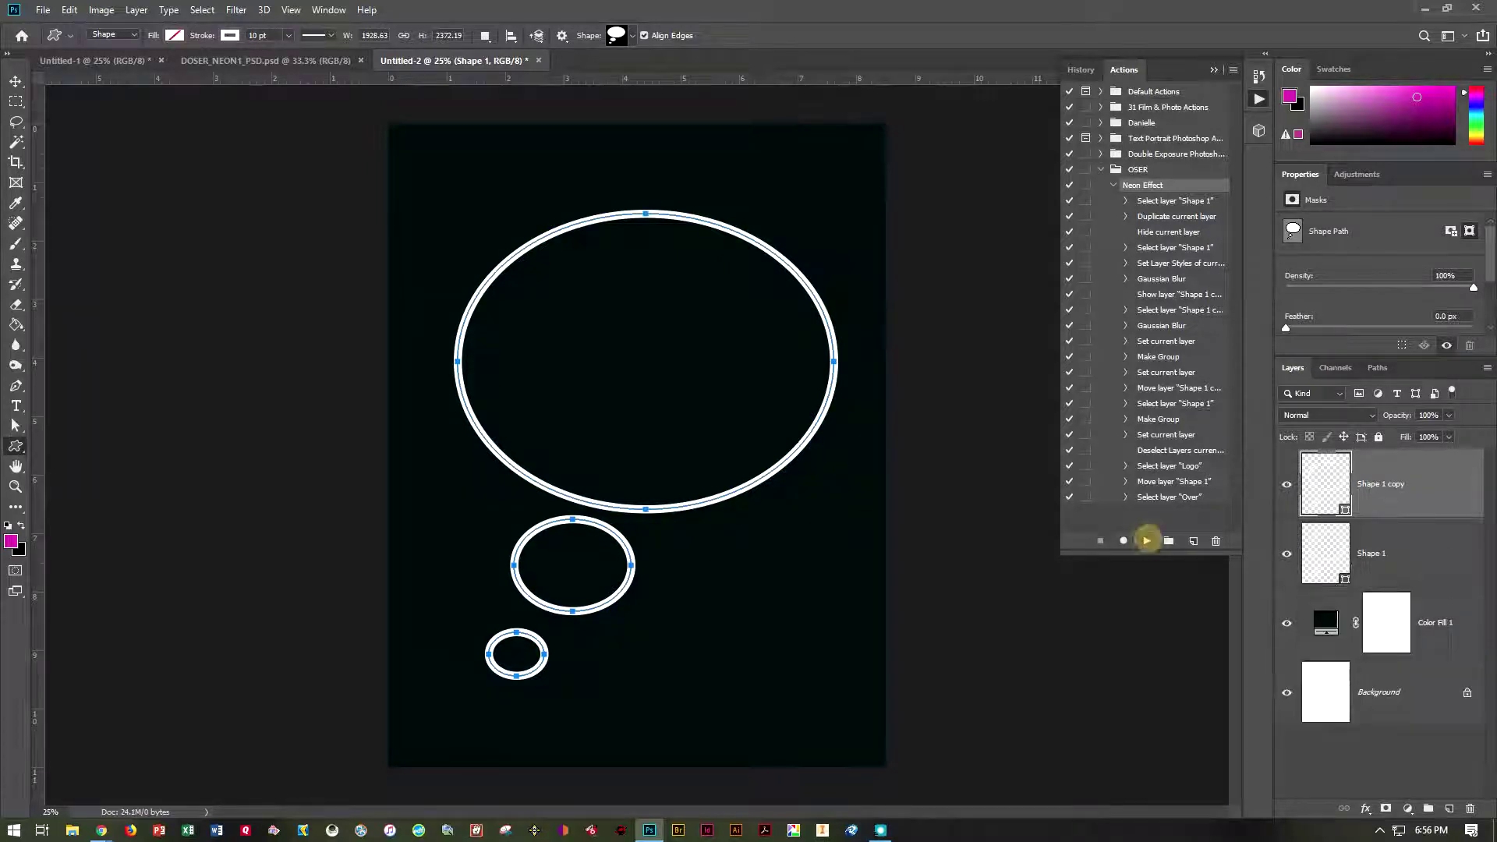
click(687, 311)
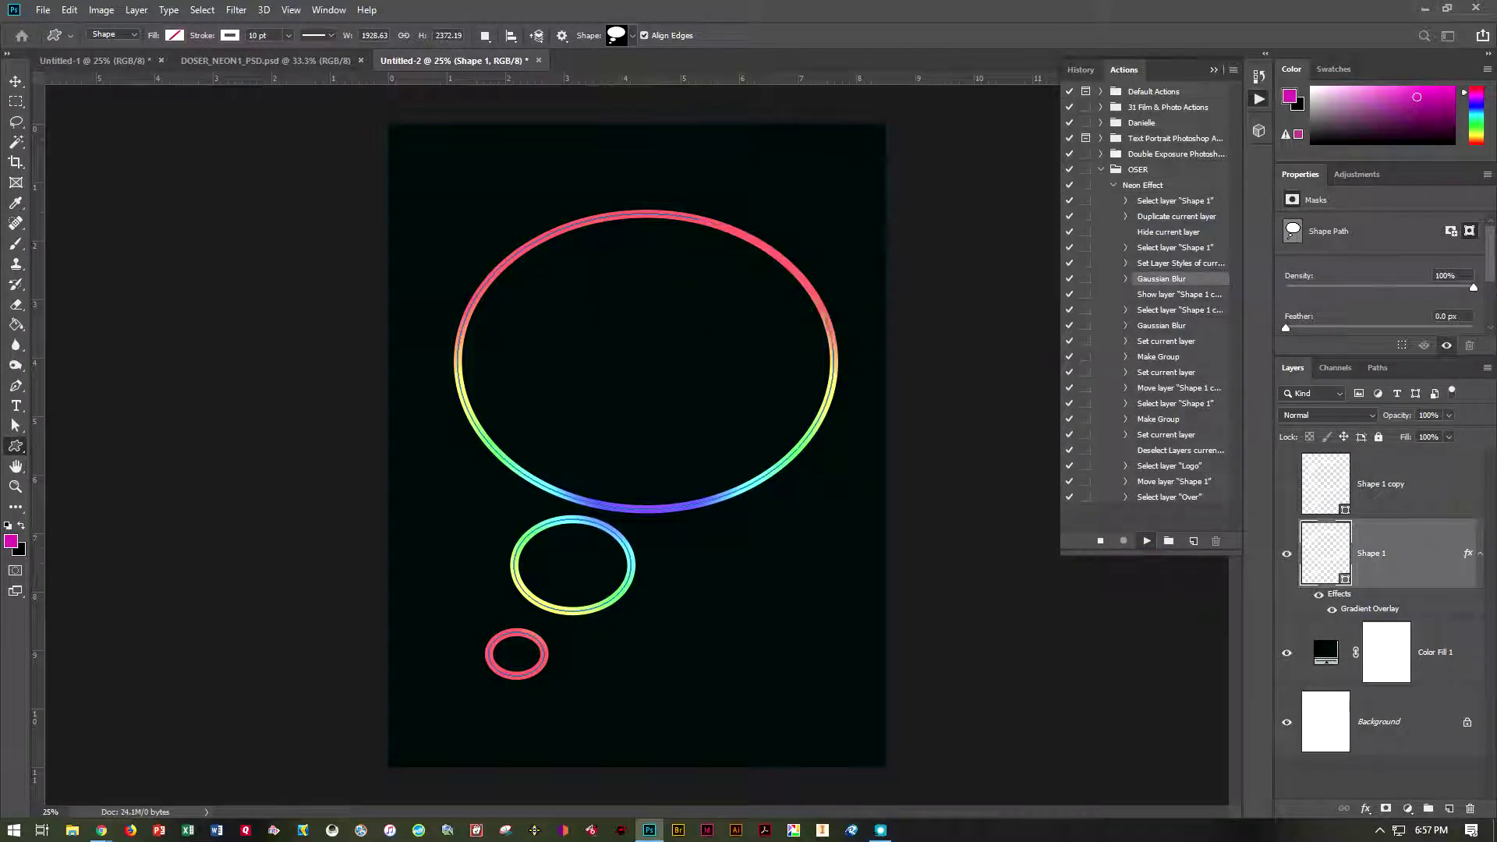
click(686, 310)
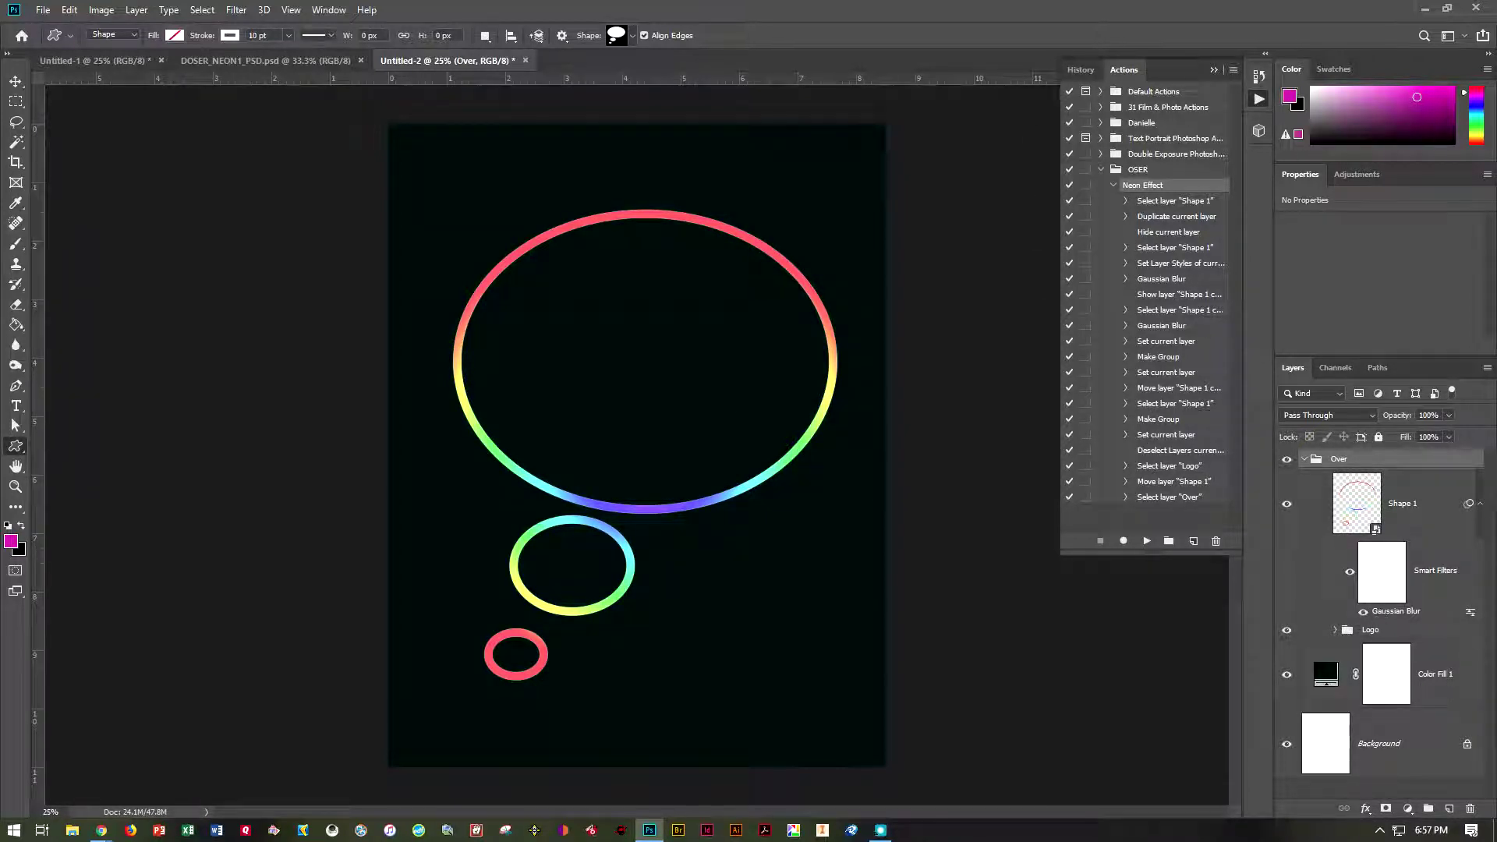
- Set the Gaussian Blur smart filter on the Shape 1 layer in the Over group to a radius of 11.1 pixels
click(1392, 611)
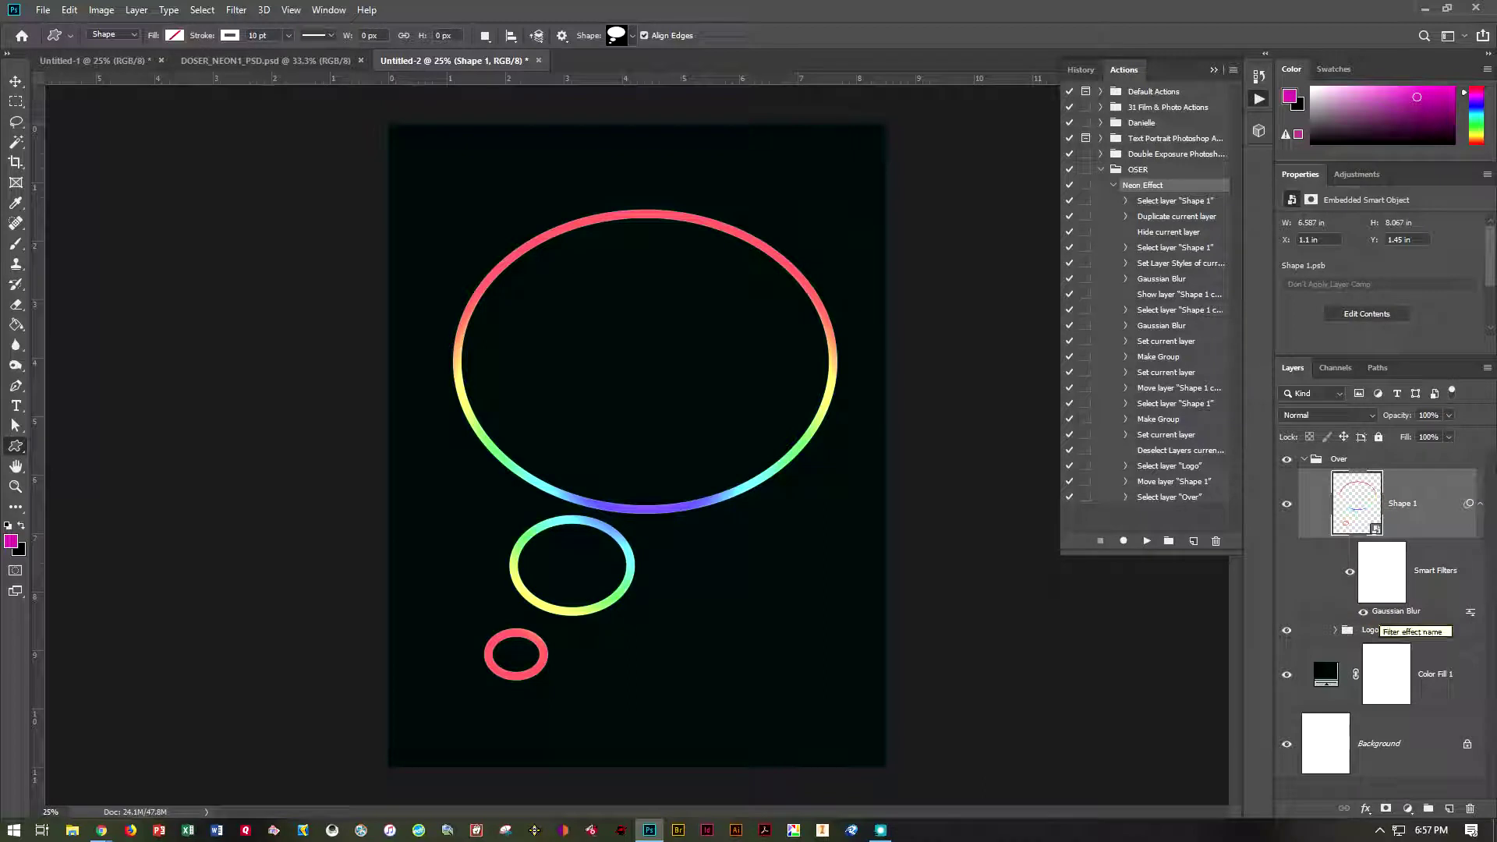
double_click(1394, 611)
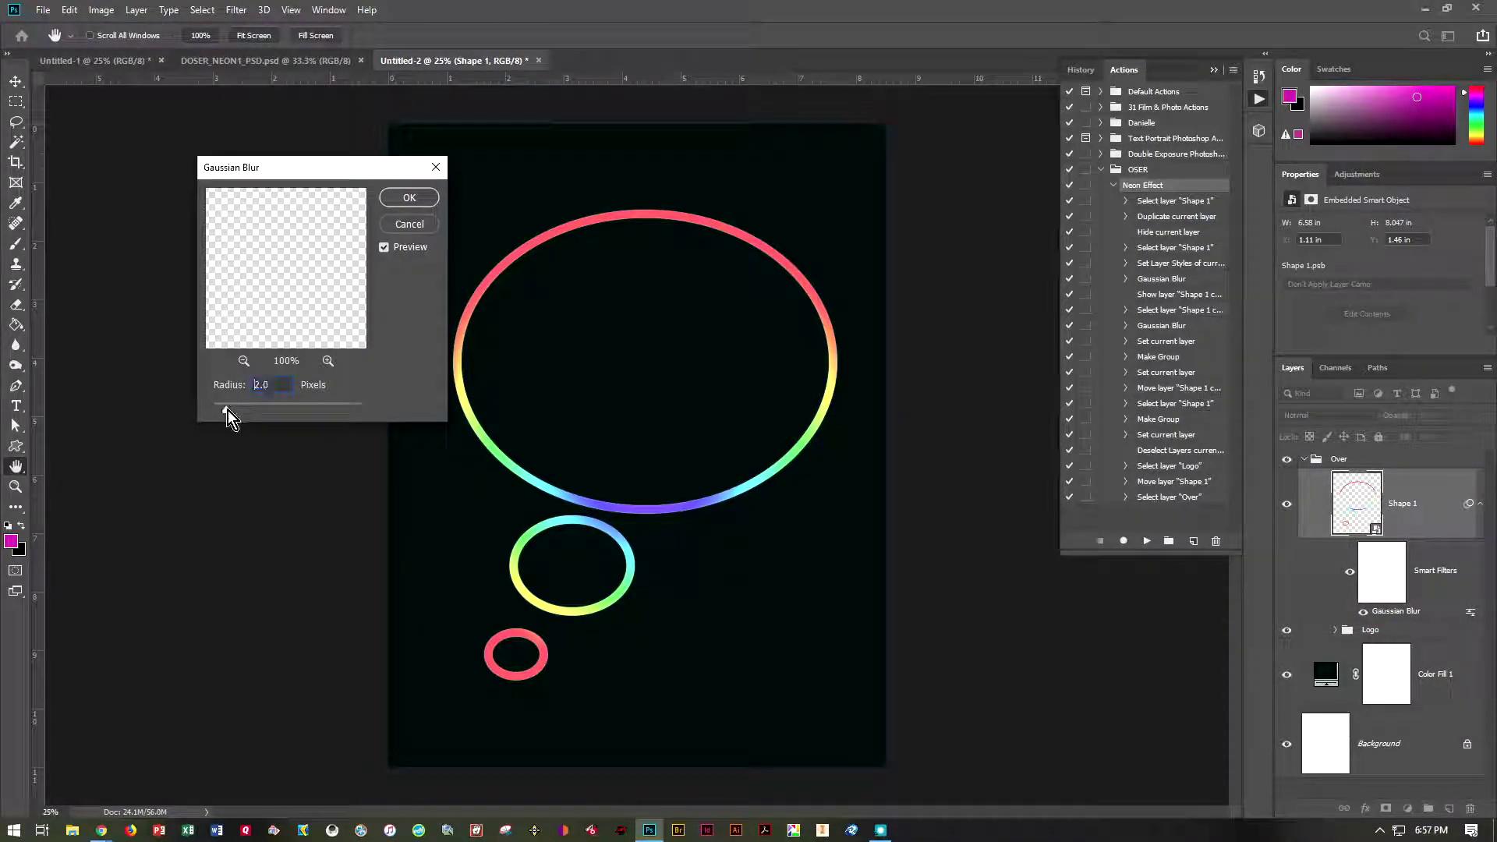
drag(238, 409, 277, 410)
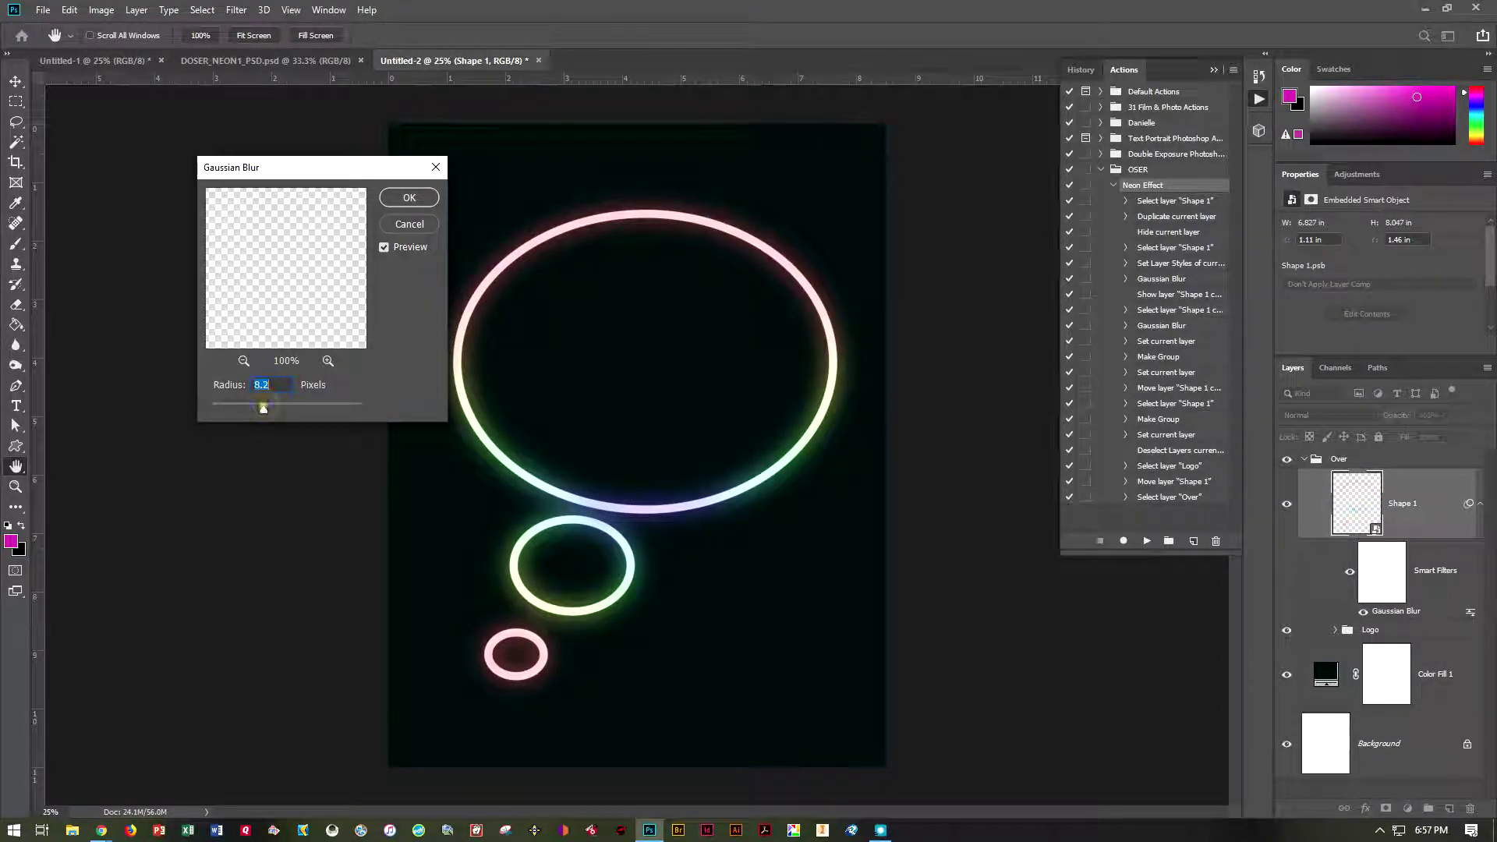
click(258, 411)
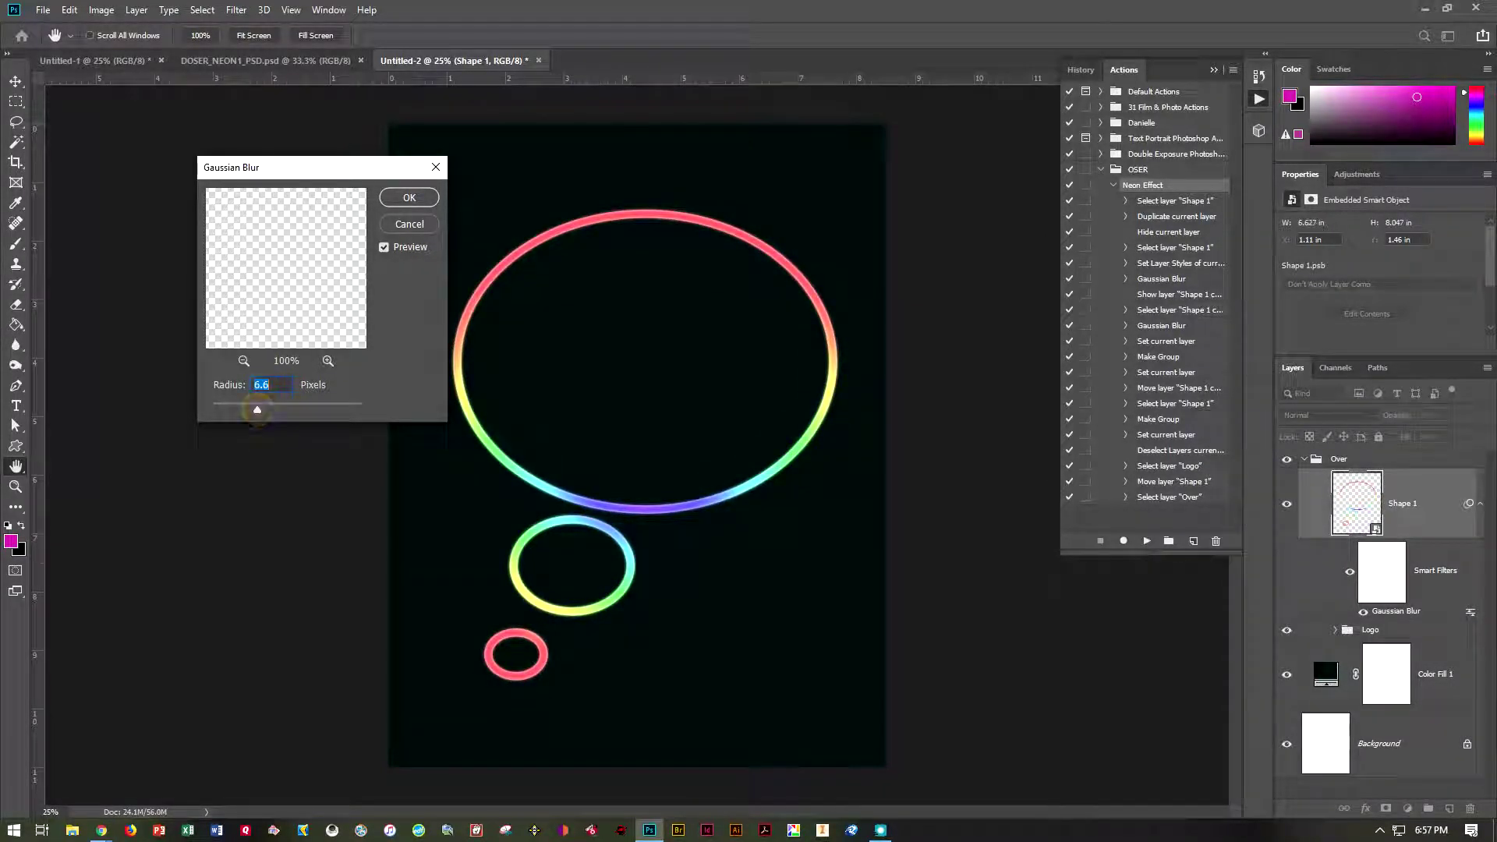
drag(273, 404, 271, 410)
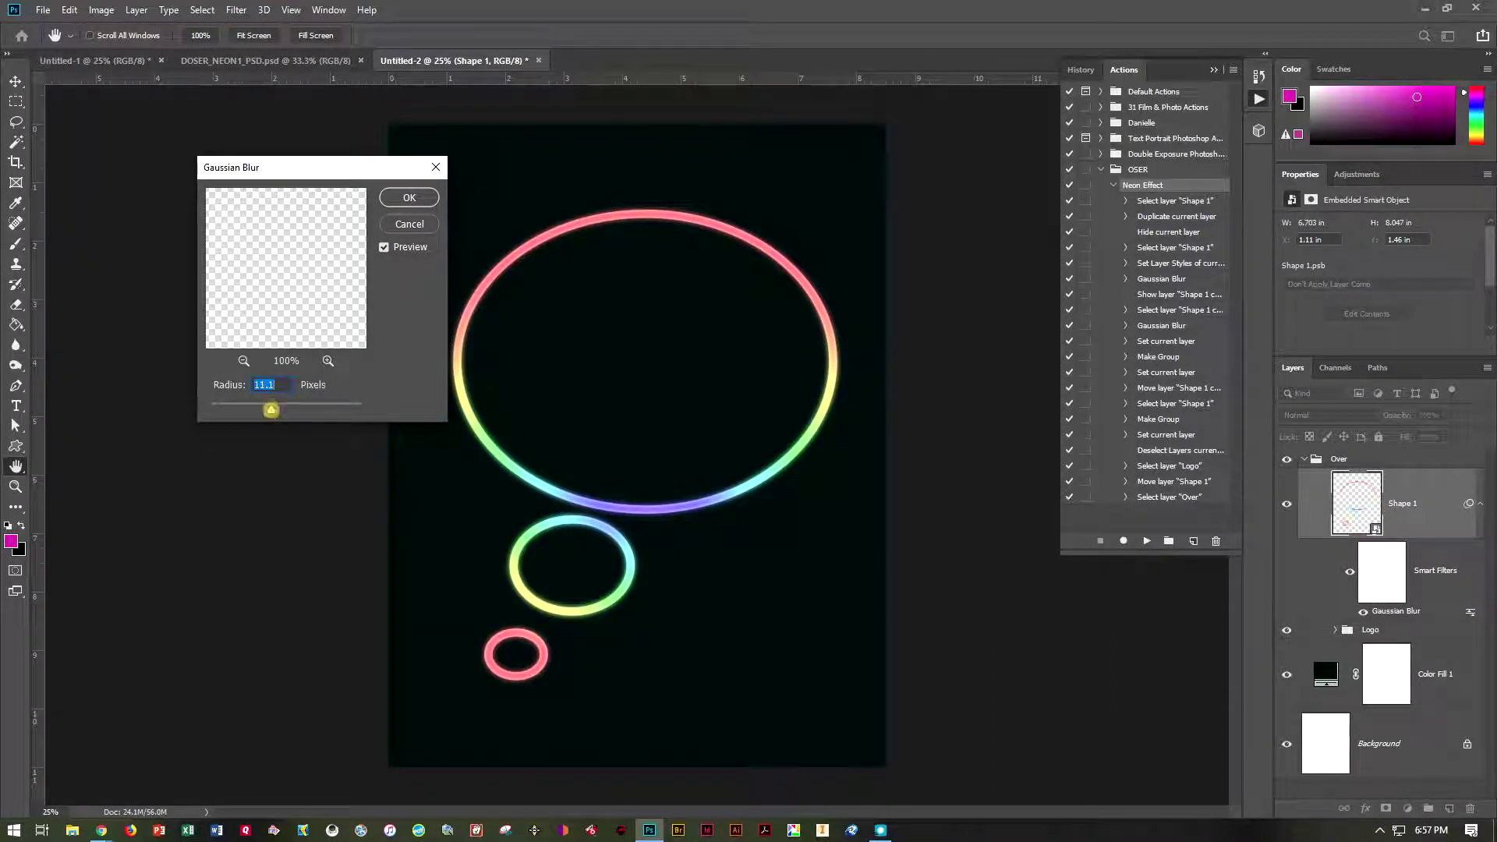
click(409, 198)
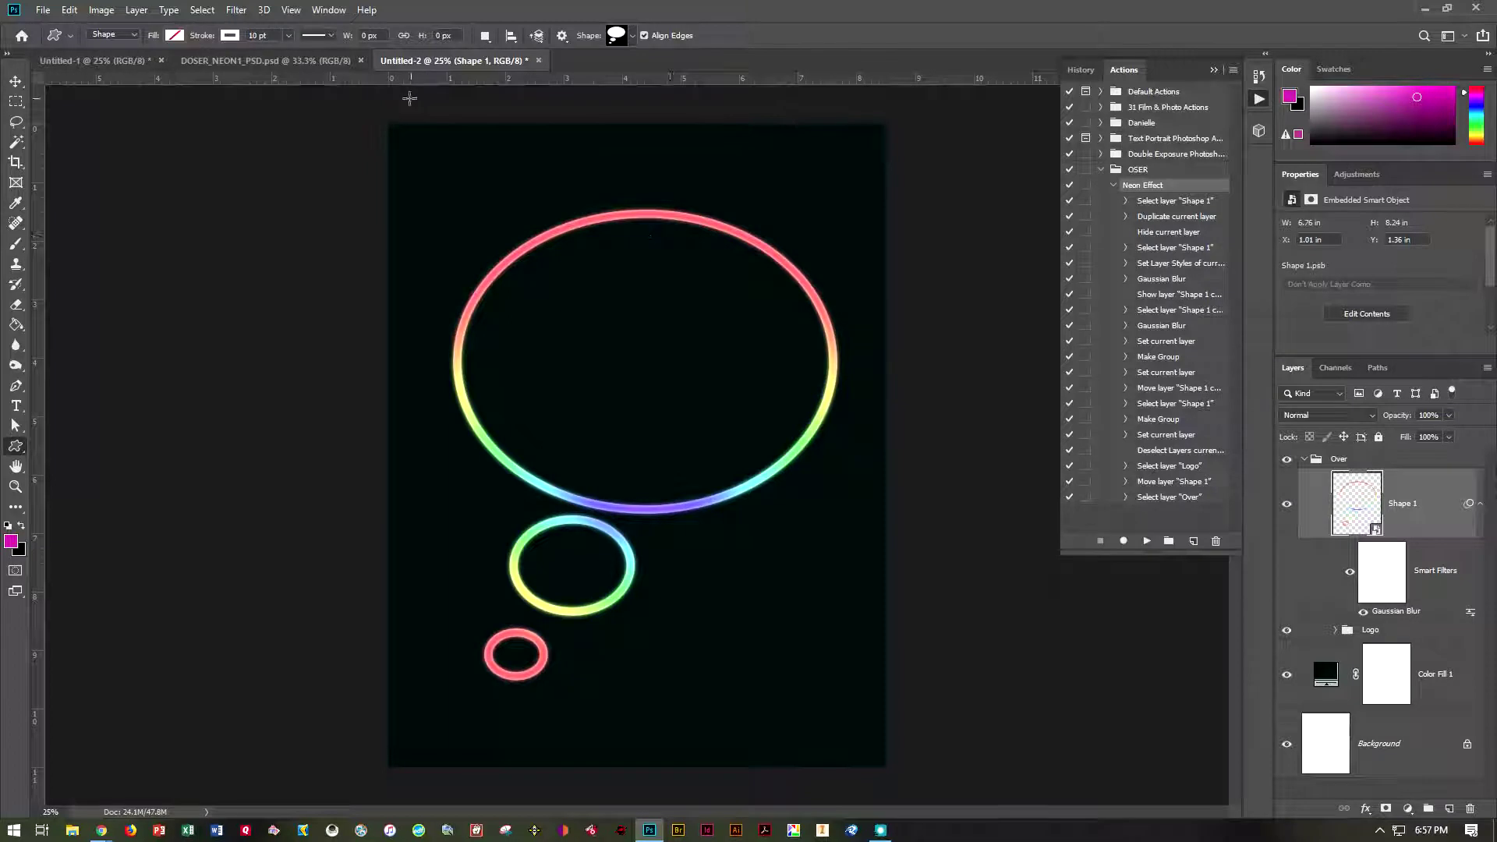
- Save the document to the Desktop as doser_neon2 in Photoshop format, replacing the existing file
click(43, 10)
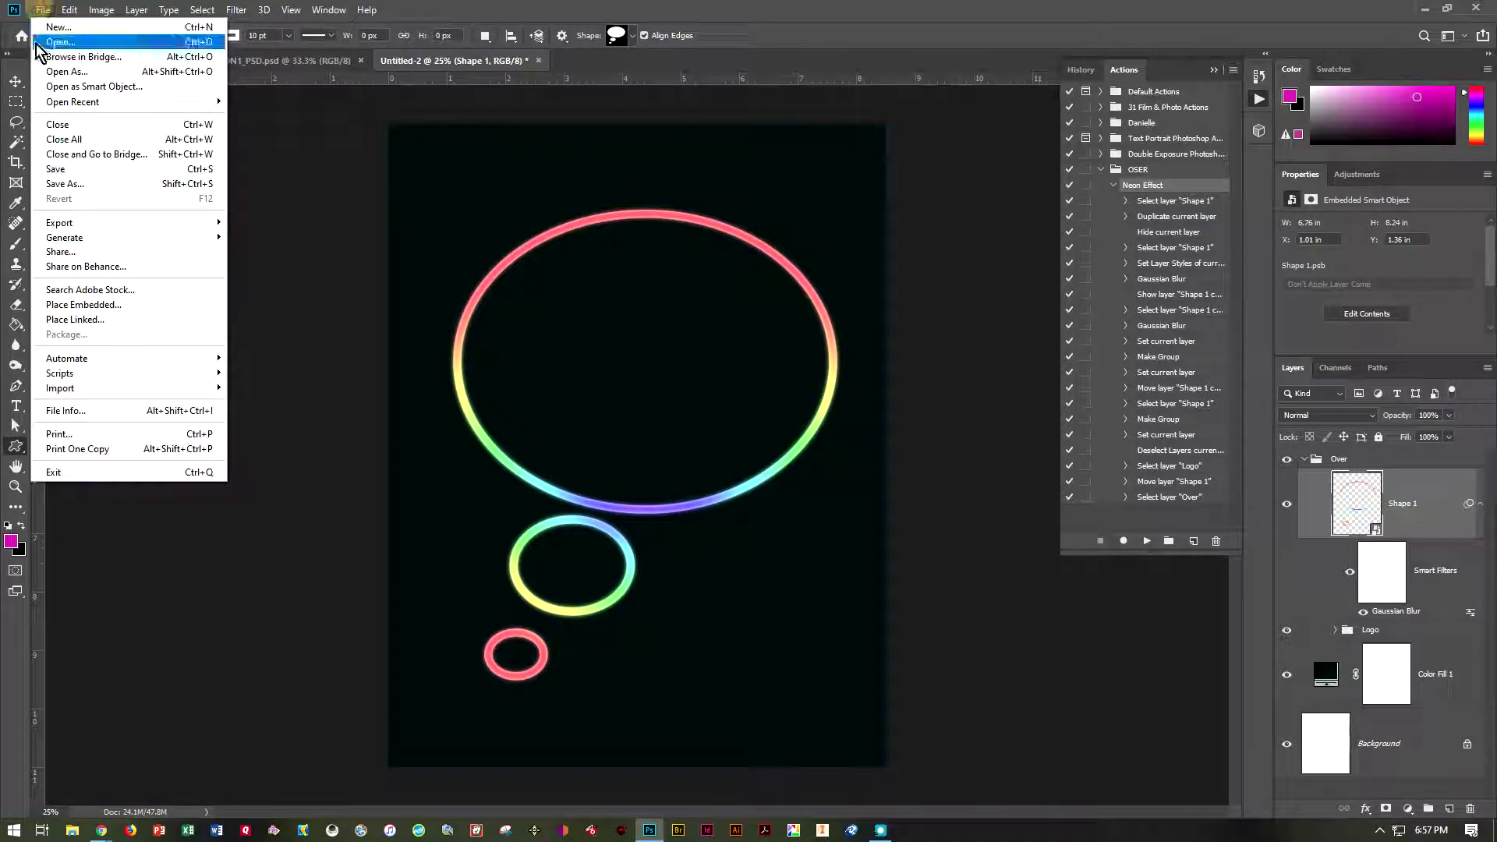
click(65, 183)
text(doser_neon2)
click(224, 431)
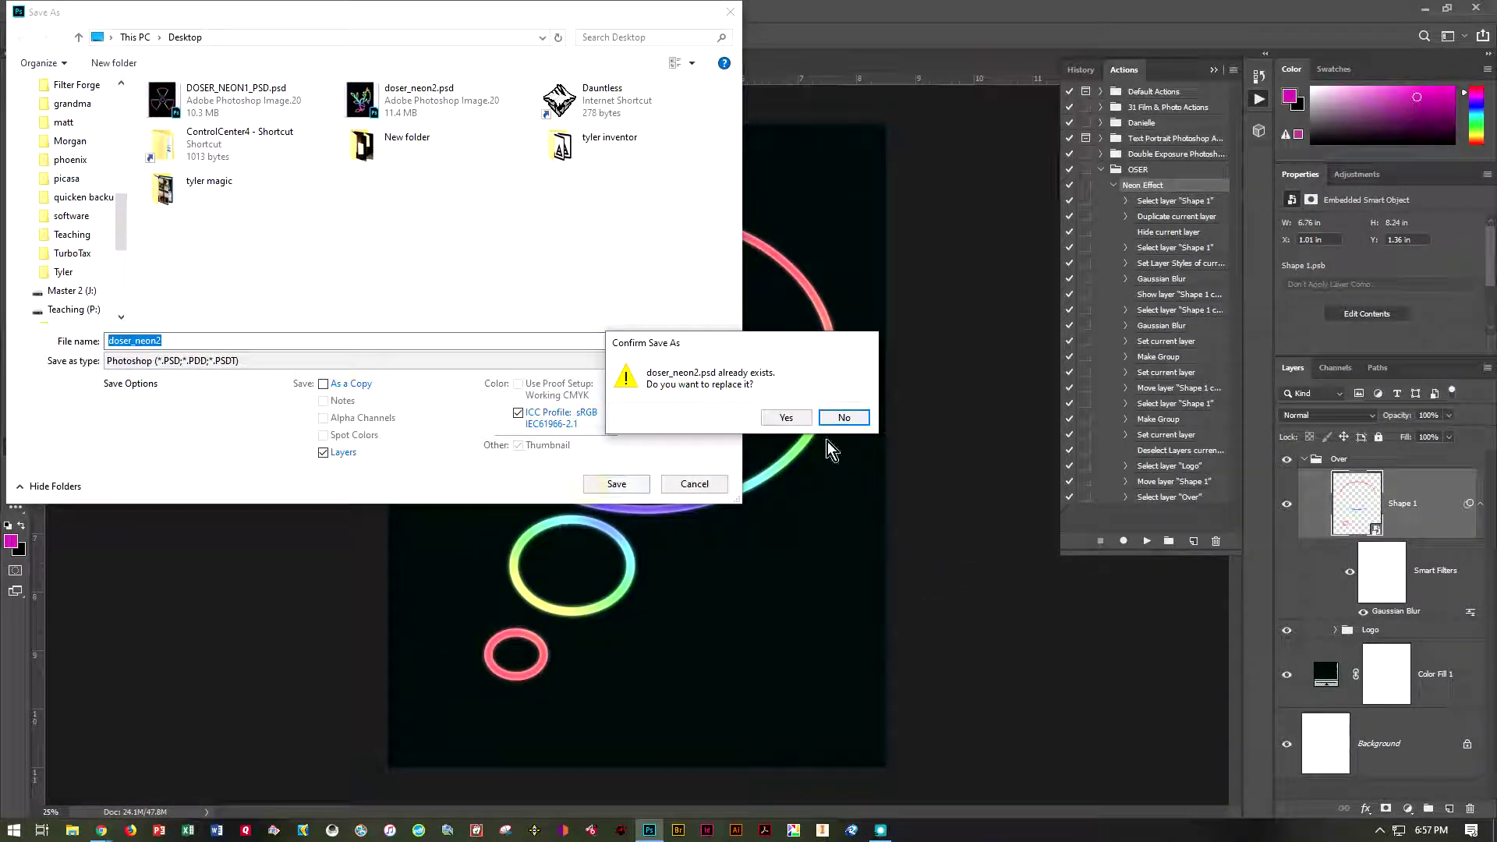
click(786, 419)
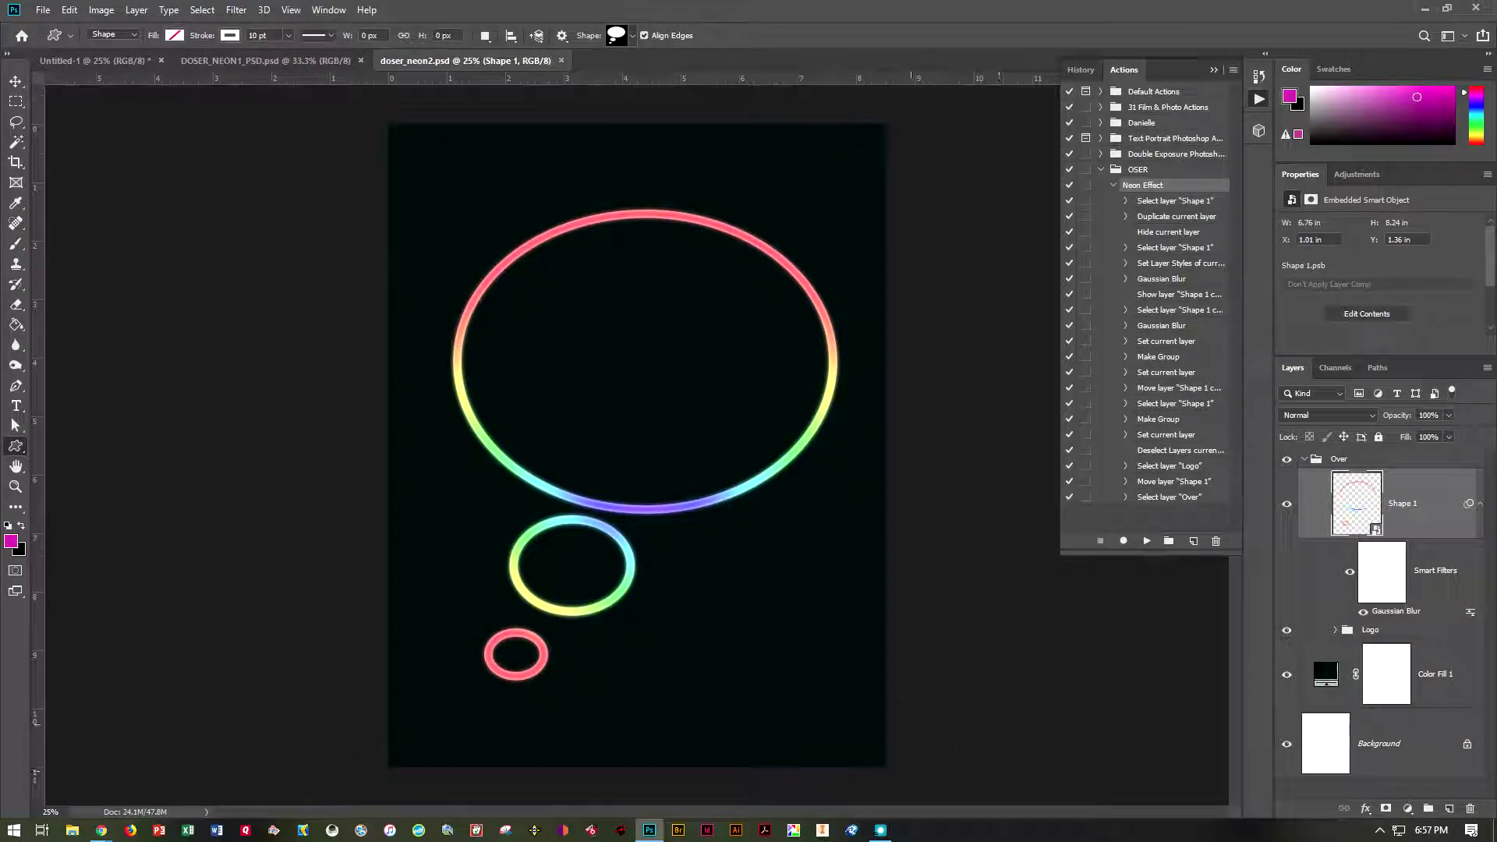